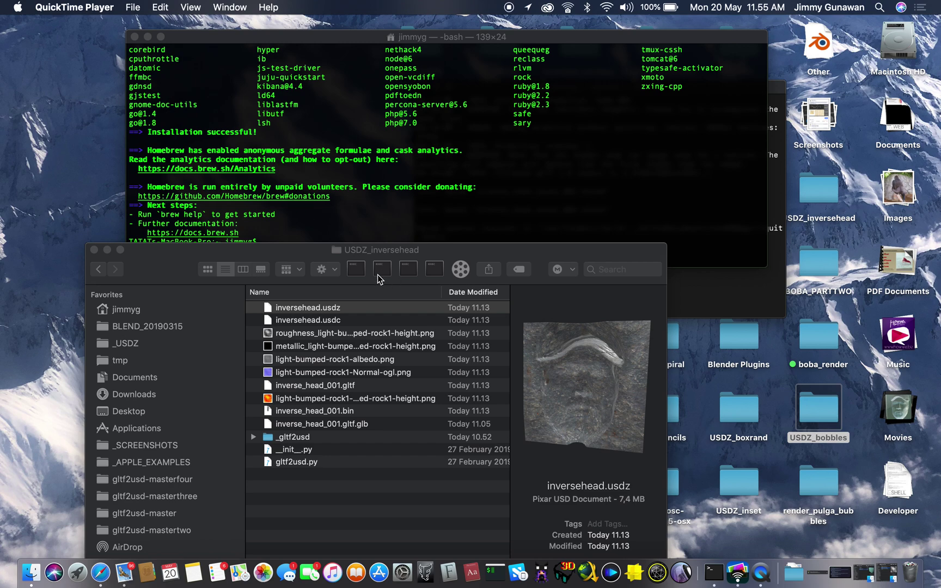
- Switch to Blender and delete every object in the default scene
{"action": "left_click", "coordinate": [362, 269]}
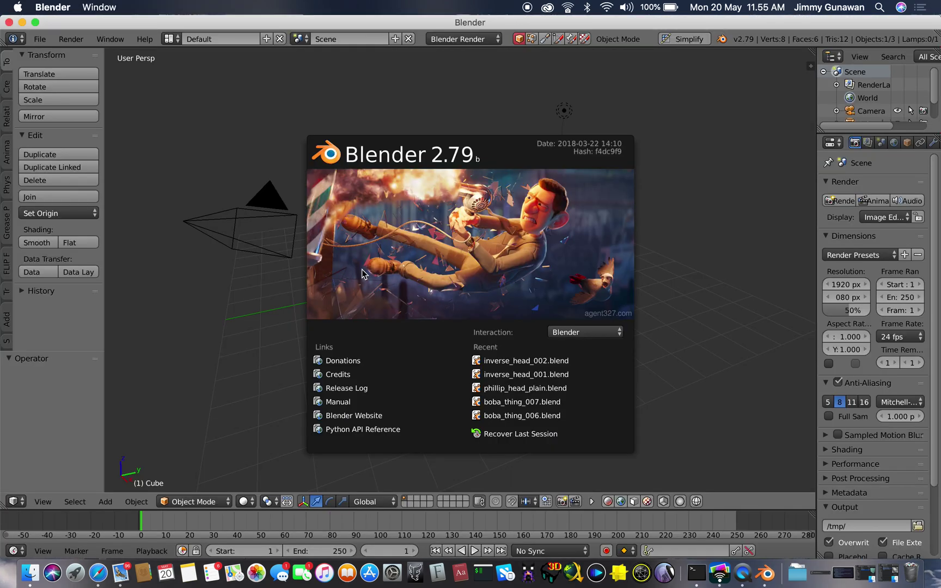
{"action": "key", "text": "a"}
{"action": "key", "text": "a"}
{"action": "key", "text": "x"}
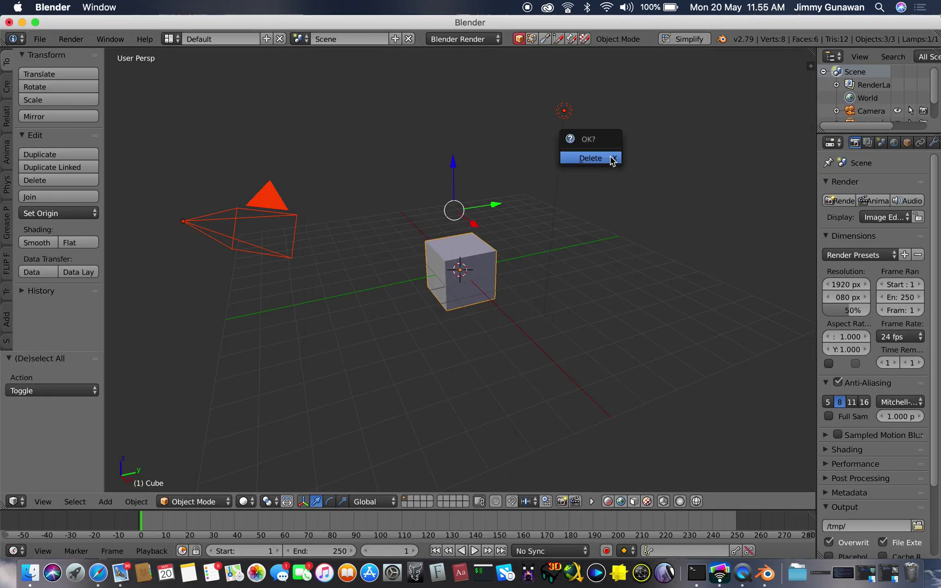
{"action": "left_click", "coordinate": [604, 158]}
- Split the 3D view horizontally and turn the upper area into a Node Editor with a new Sverchok node tree
{"action": "left_click_drag", "start_coordinate": [808, 59], "coordinate": [794, 273]}
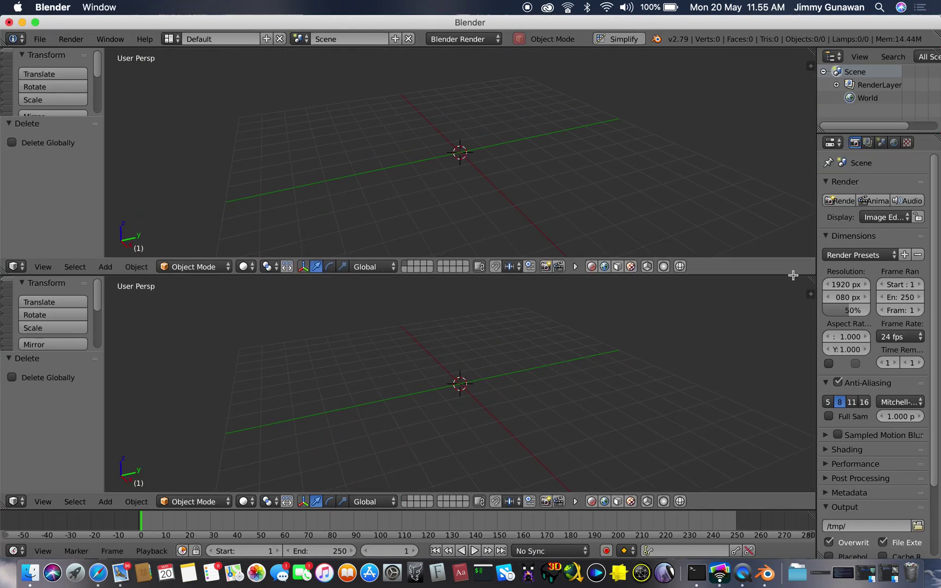
{"action": "left_click", "coordinate": [22, 264]}
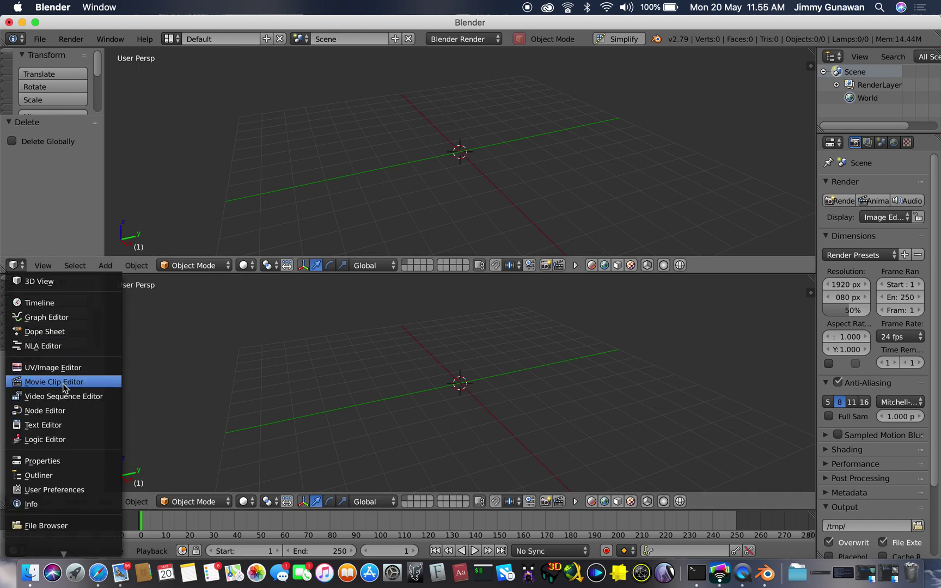
{"action": "left_click", "coordinate": [54, 411]}
{"action": "left_click", "coordinate": [278, 265]}
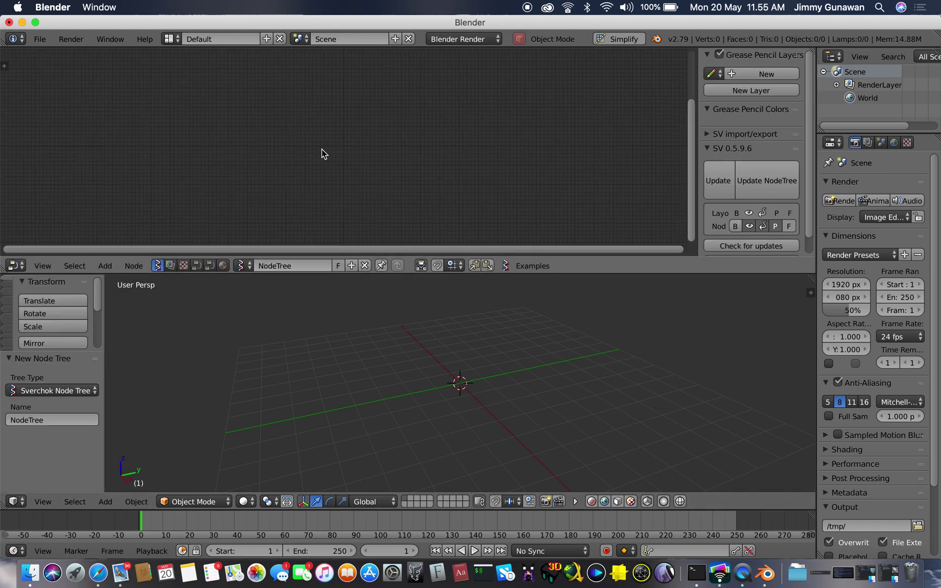
- Add a Pulga Physics node to the Sverchok node tree
{"action": "key", "text": "alt+space"}
{"action": "type", "text": "phy"}
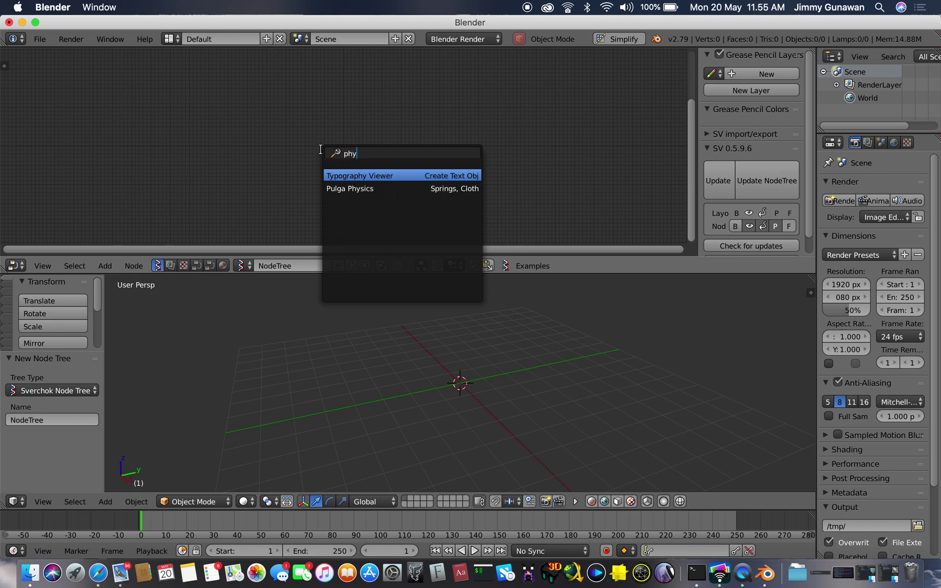
{"action": "key", "text": "Down"}
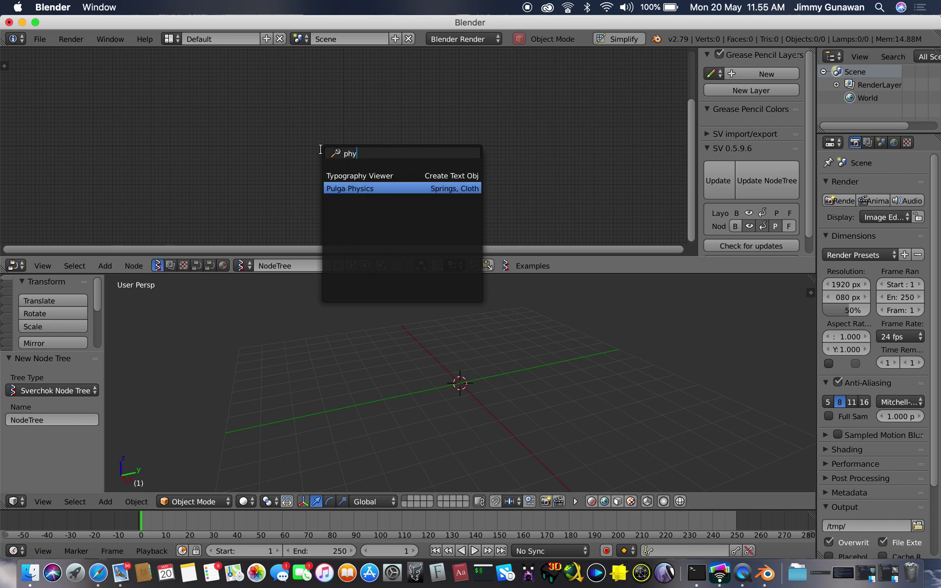
{"action": "key", "text": "Return"}
{"action": "left_click", "coordinate": [355, 132]}
{"action": "scroll", "coordinate": [356, 132], "scroll_direction": "up", "scroll_amount": 8}
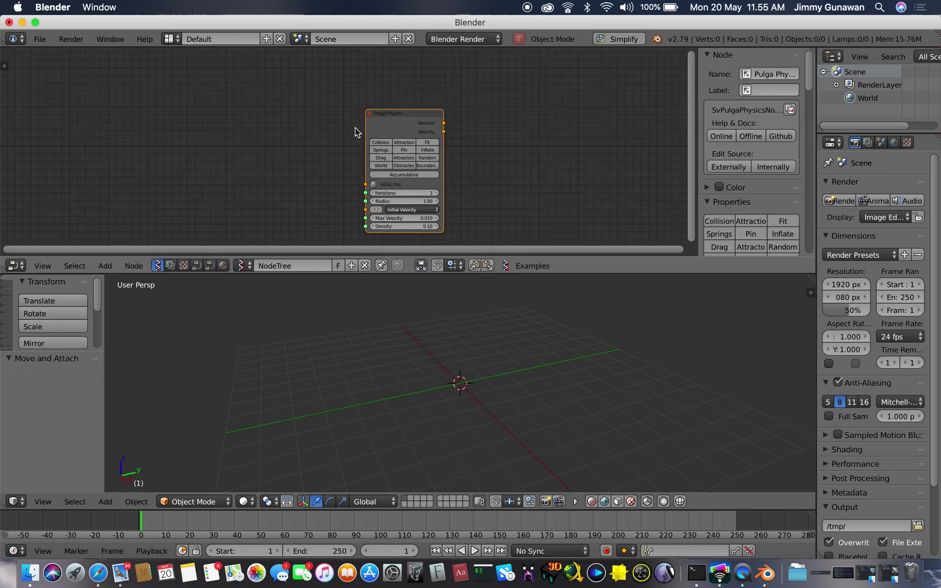
- Enlarge the node editor area in a full-screen window and collapse its node properties sidebar
{"action": "left_click_drag", "start_coordinate": [616, 274], "coordinate": [617, 348]}
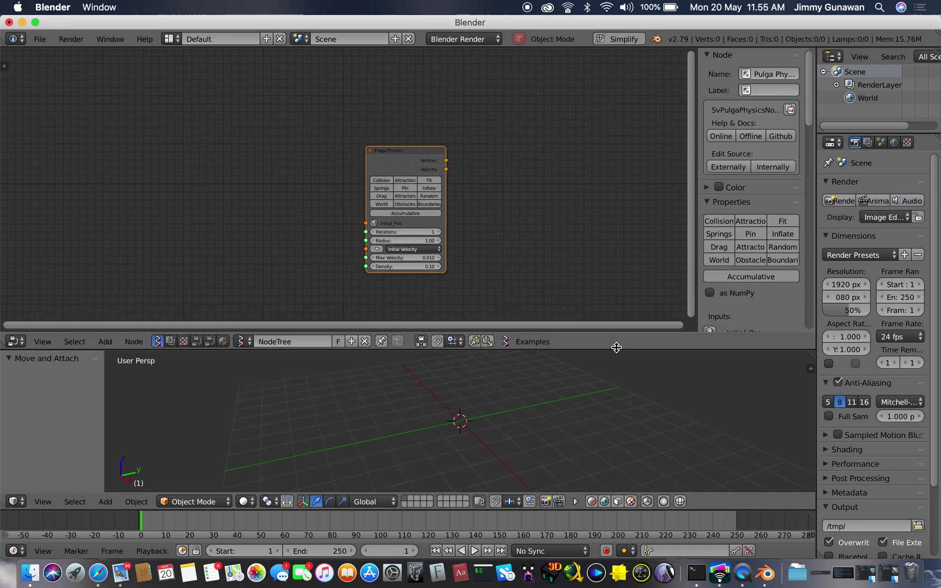
{"action": "scroll", "coordinate": [507, 213], "scroll_direction": "up", "scroll_amount": 2}
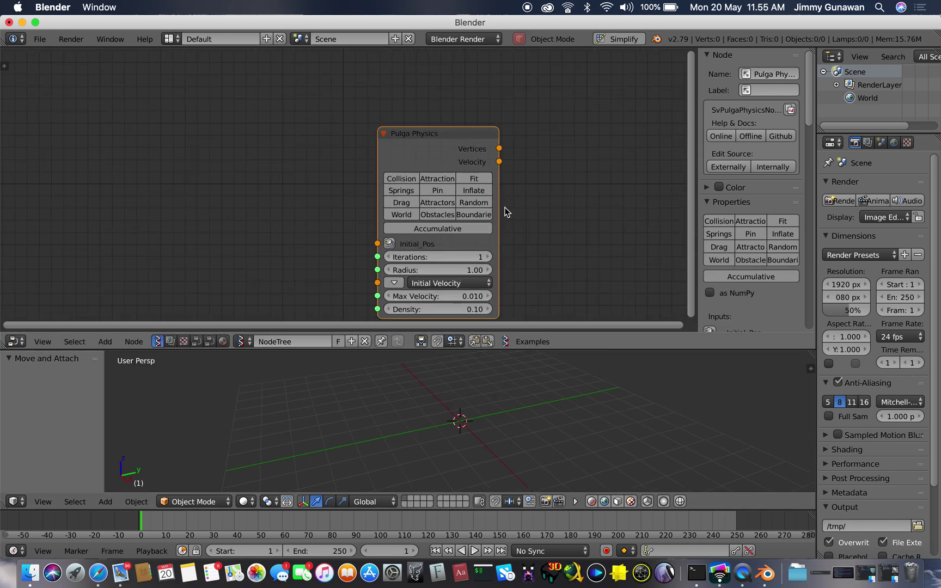
{"action": "left_click", "coordinate": [36, 23]}
{"action": "left_click_drag", "start_coordinate": [440, 129], "coordinate": [385, 108]}
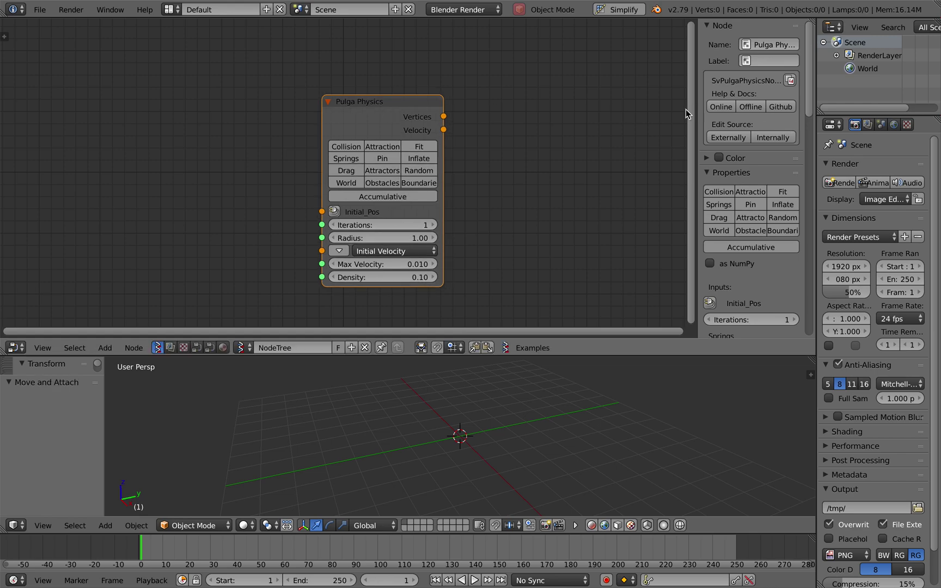
{"action": "left_click_drag", "start_coordinate": [698, 109], "coordinate": [717, 156]}
- Save the blend file to the Desktop, entering pulga_001 as the name and adding demo_ to it
{"action": "key", "text": "ctrl+s"}
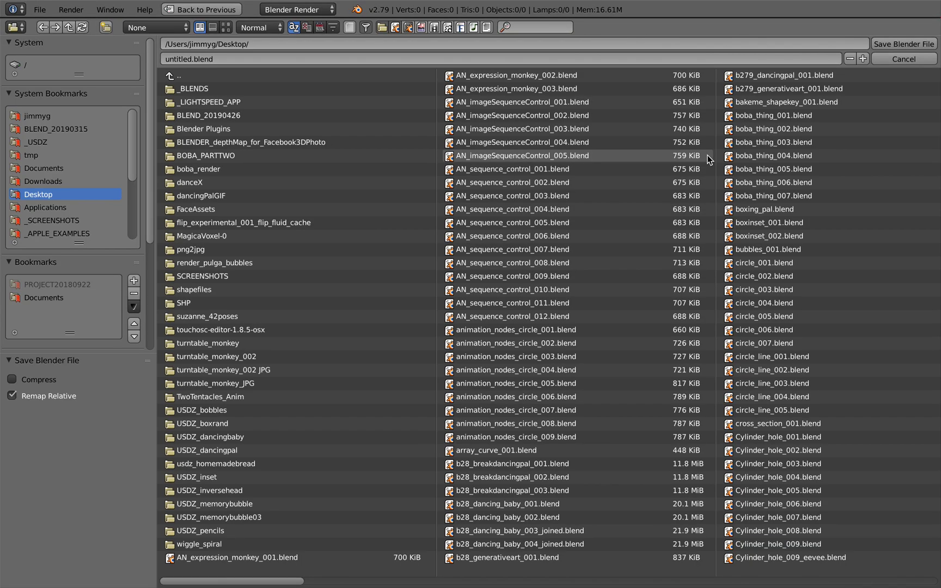
{"action": "left_click", "coordinate": [174, 56]}
{"action": "type", "text": "pulga_001"}
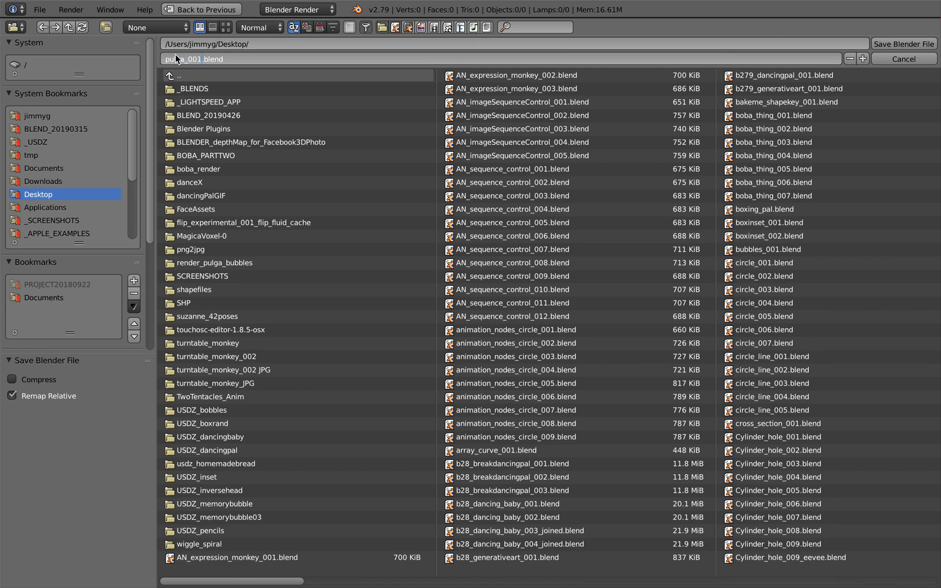
{"action": "key", "text": "Return"}
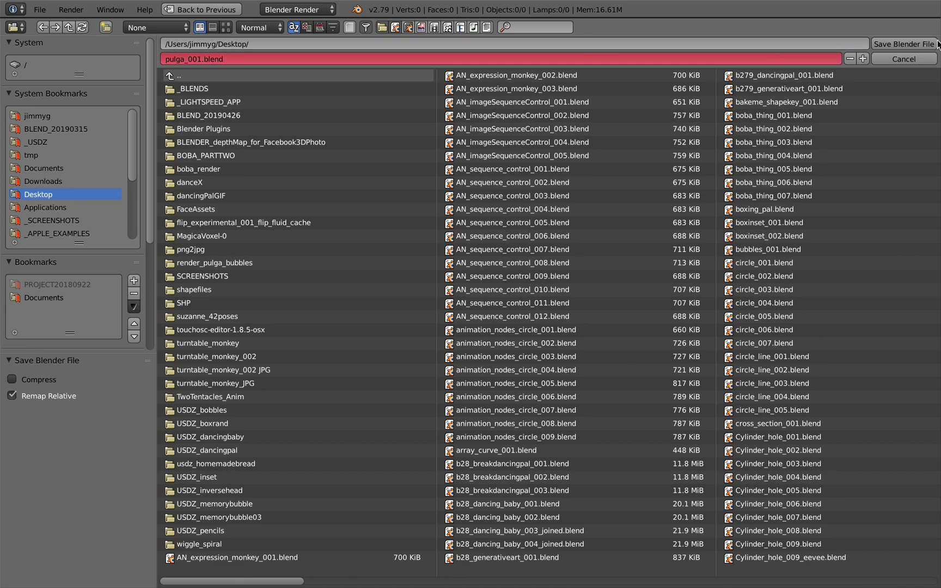
{"action": "left_click", "coordinate": [188, 59]}
{"action": "type", "text": "demo_"}
{"action": "key", "text": "Return"}
{"action": "left_click", "coordinate": [901, 46]}
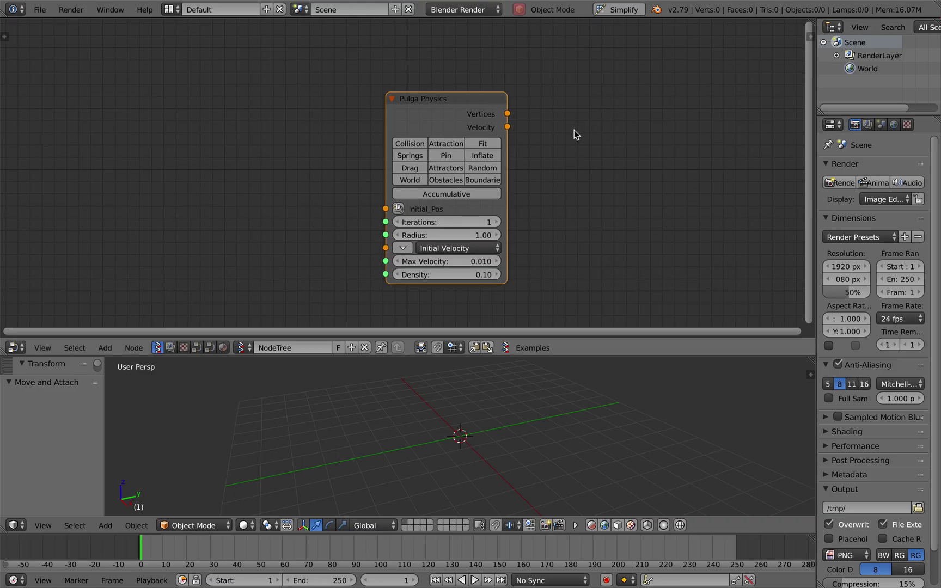
- Open the online help page of the Pulga Physics node from its node properties
{"action": "scroll", "coordinate": [575, 130], "scroll_direction": "up", "scroll_amount": 2}
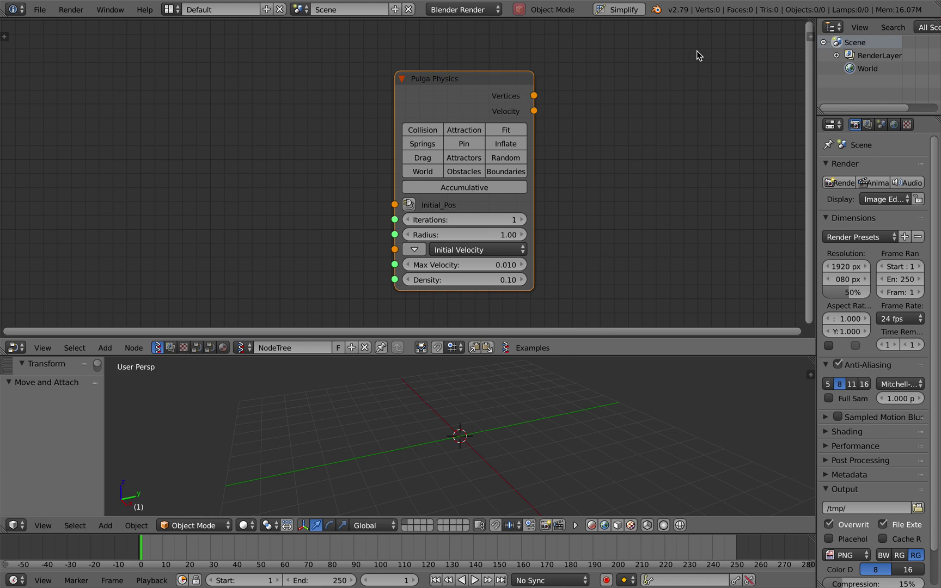
{"action": "left_click", "coordinate": [809, 36]}
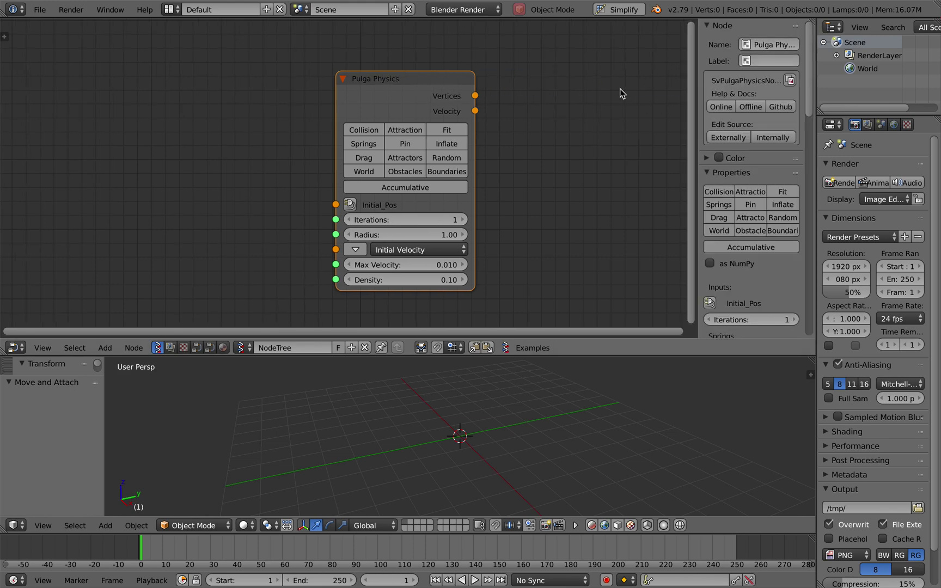
{"action": "left_click", "coordinate": [728, 107]}
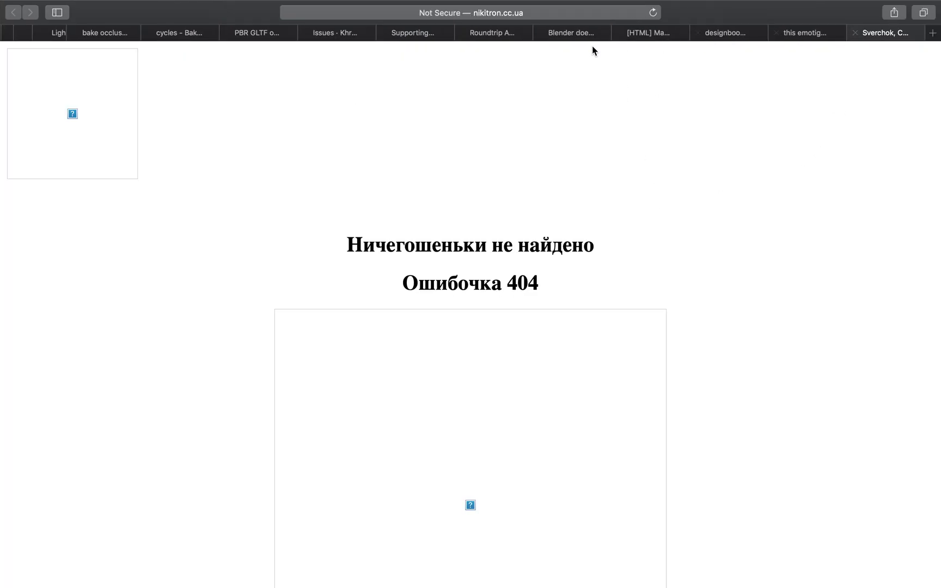
- Search the web for "sverchok pulga physic" and return to Blender
{"action": "left_click", "coordinate": [561, 13]}
{"action": "type", "text": "sverchok"}
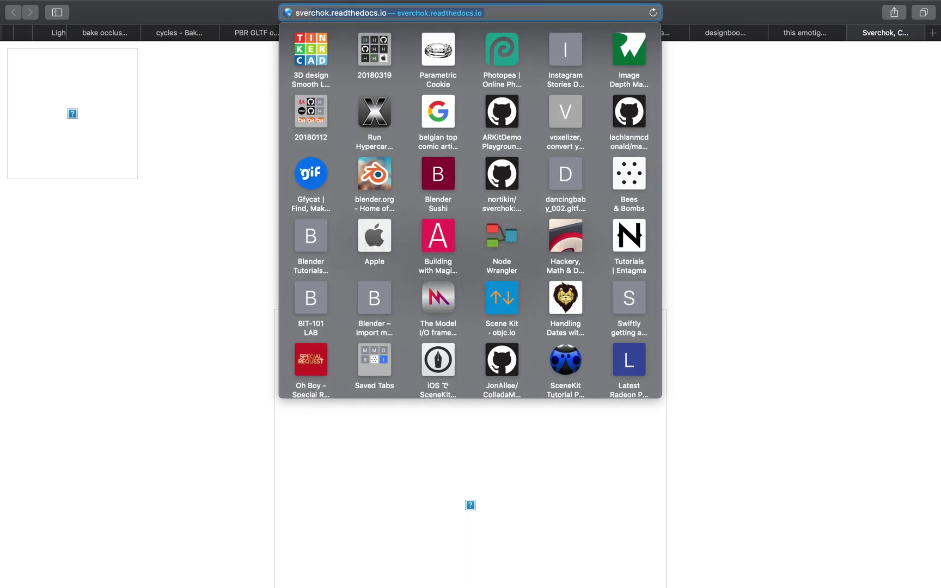
{"action": "type", "text": " pugl"}
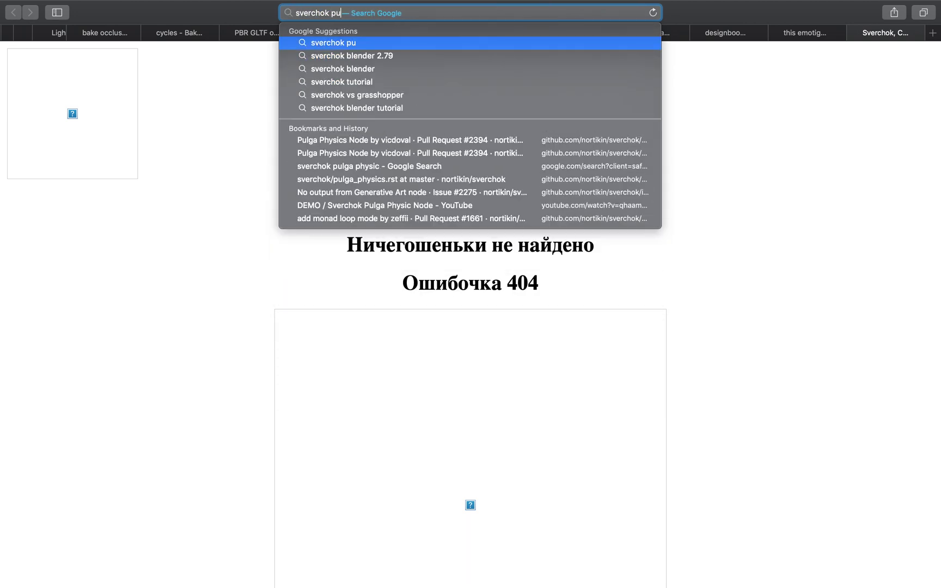
{"action": "key", "text": "BackSpace"}
{"action": "key", "text": "BackSpace"}
{"action": "type", "text": "lga physic"}
{"action": "key", "text": "Return"}
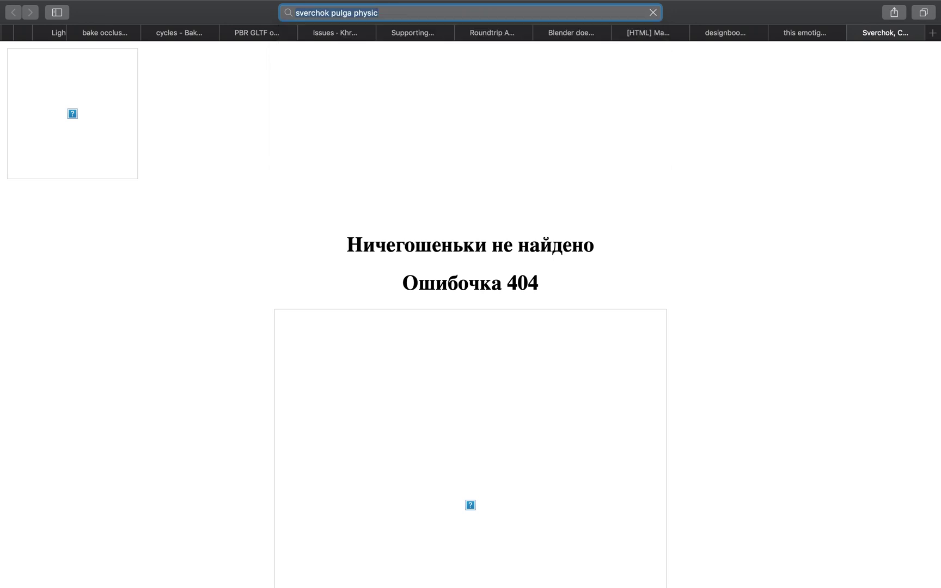
{"action": "left_click", "coordinate": [396, 14]}
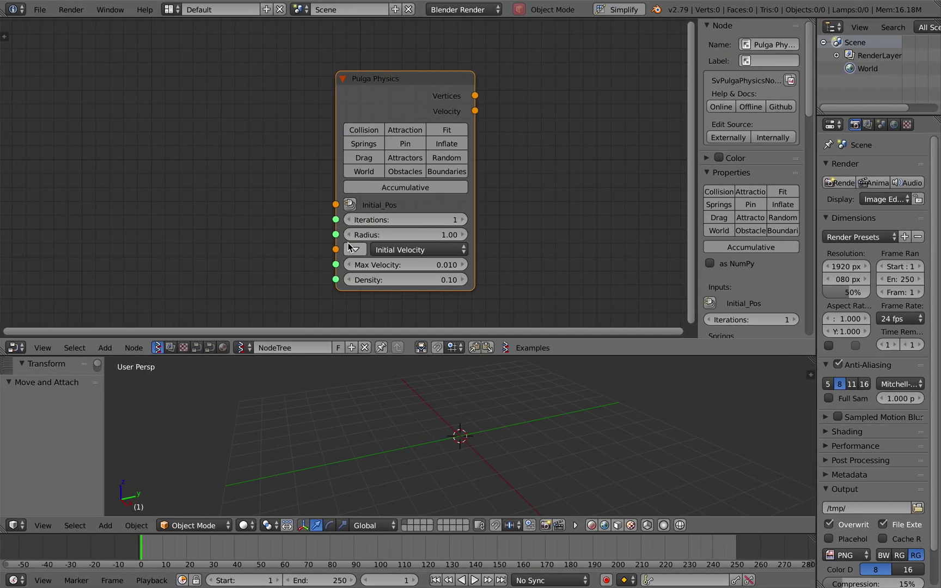
- Reposition the Pulga Physics node and add a Plane MK2 node beside it as the input geometry
{"action": "left_click_drag", "start_coordinate": [369, 103], "coordinate": [360, 102]}
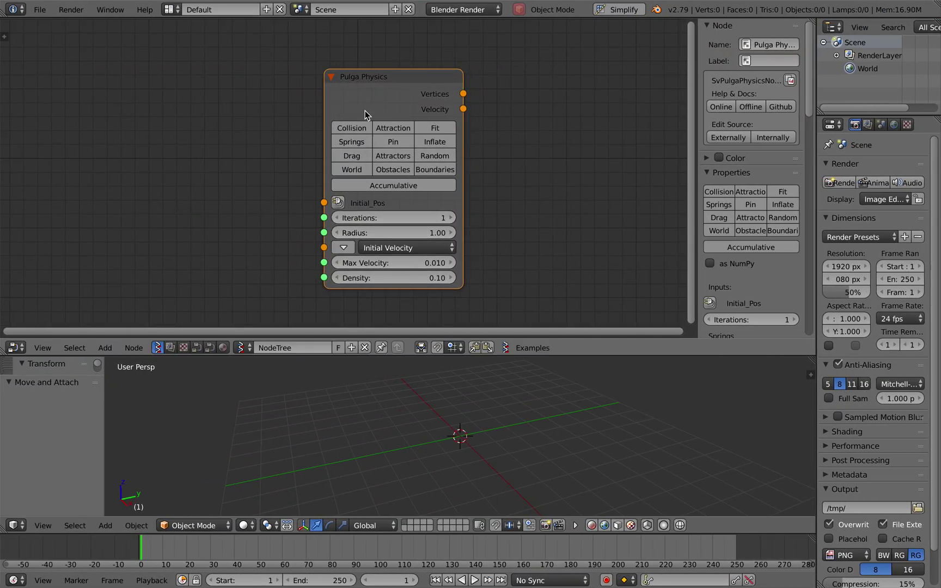
{"action": "left_click_drag", "start_coordinate": [321, 161], "coordinate": [303, 161]}
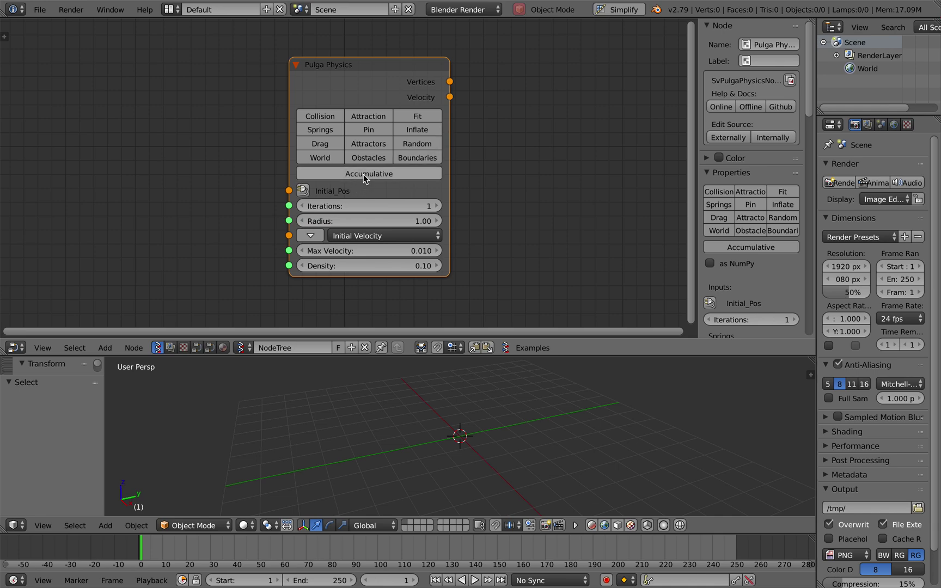
{"action": "key", "text": "alt+space"}
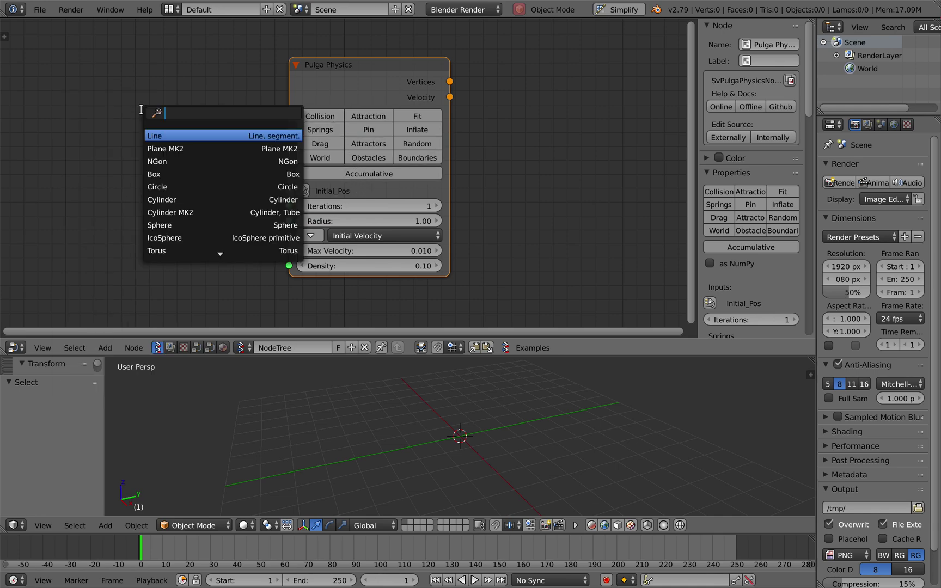
{"action": "type", "text": "plane"}
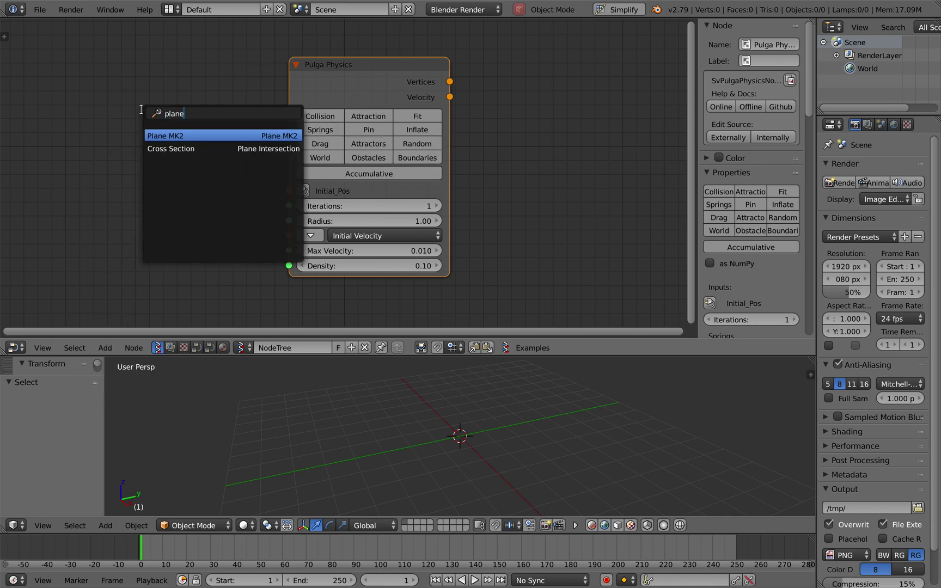
{"action": "key", "text": "Return"}
{"action": "left_click", "coordinate": [133, 103]}
- Add a Viewer Draw node and connect the plane's Vertices output to its vertices input
{"action": "key", "text": "alt+space"}
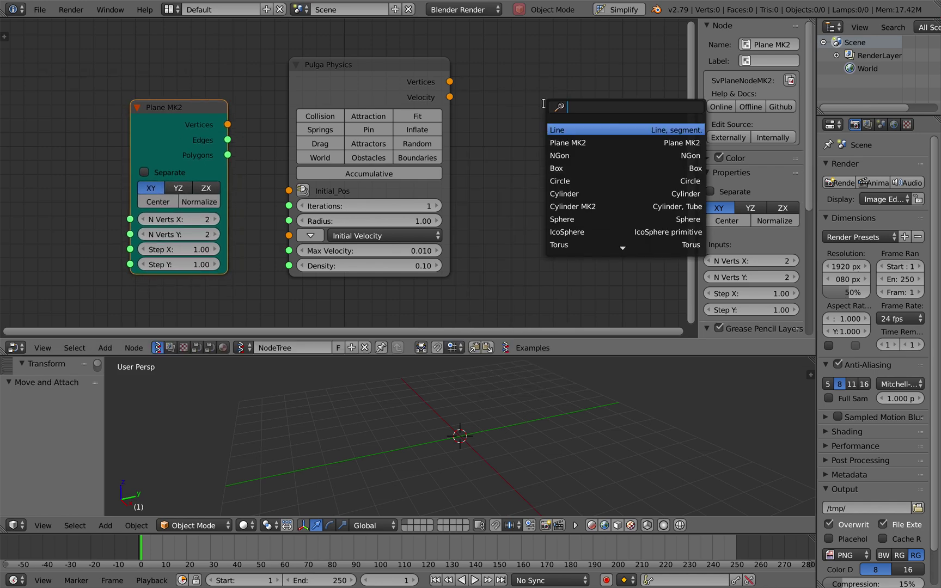
{"action": "type", "text": "view"}
{"action": "key", "text": "Return"}
{"action": "left_click", "coordinate": [540, 107]}
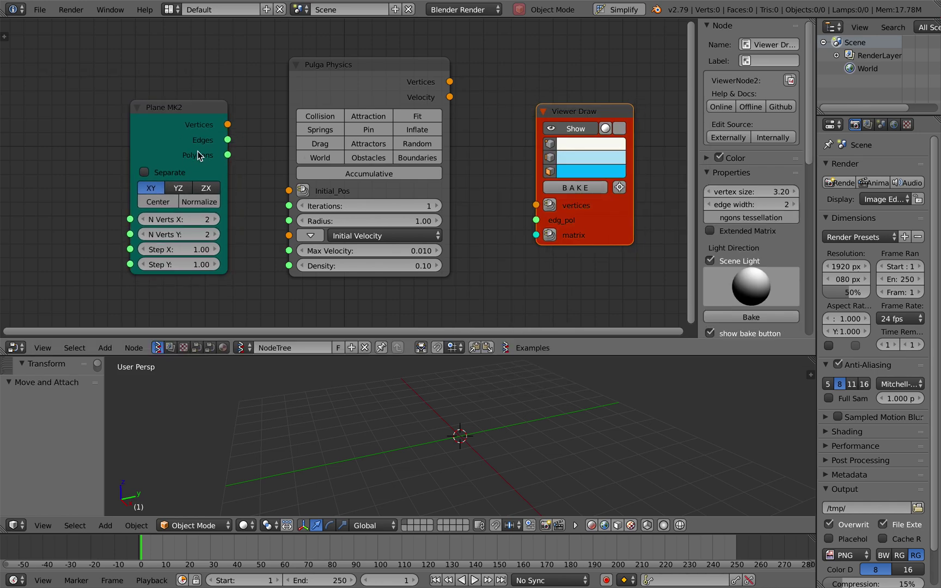
{"action": "mouse_move", "coordinate": [228, 124]}
{"action": "left_mouse_down"}
{"action": "mouse_move", "coordinate": [531, 211]}
{"action": "mouse_move", "coordinate": [520, 215]}
{"action": "mouse_move", "coordinate": [536, 204]}
{"action": "left_mouse_up"}
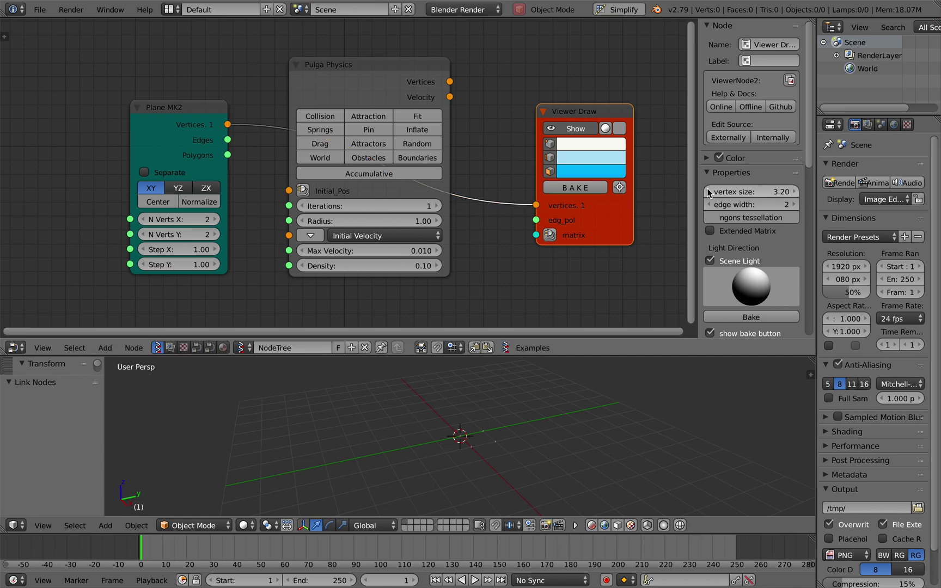
{"action": "key", "text": "n"}
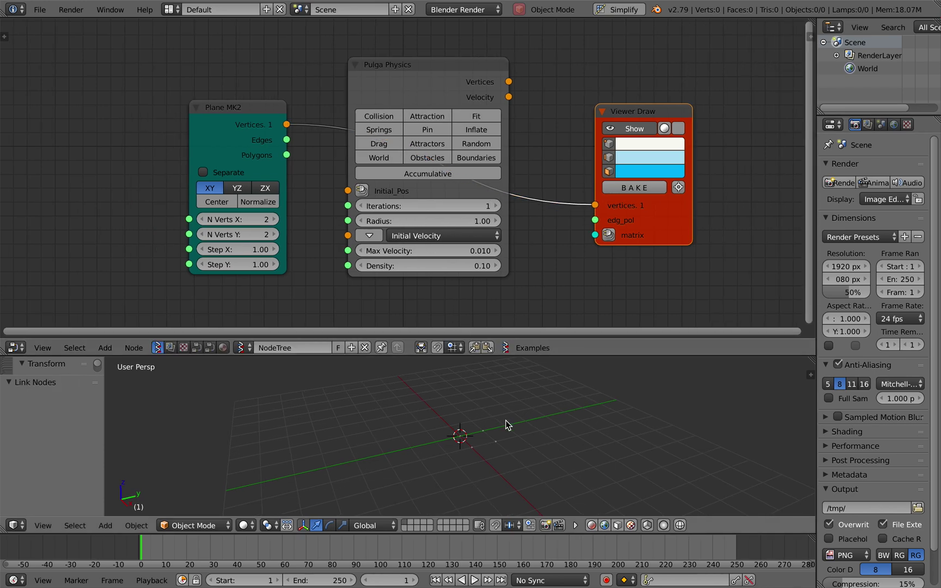
- Set the Plane MK2 node's N Verts X and N Verts Y to 5
{"action": "middle_click_drag", "start_coordinate": [505, 420], "coordinate": [505, 422]}
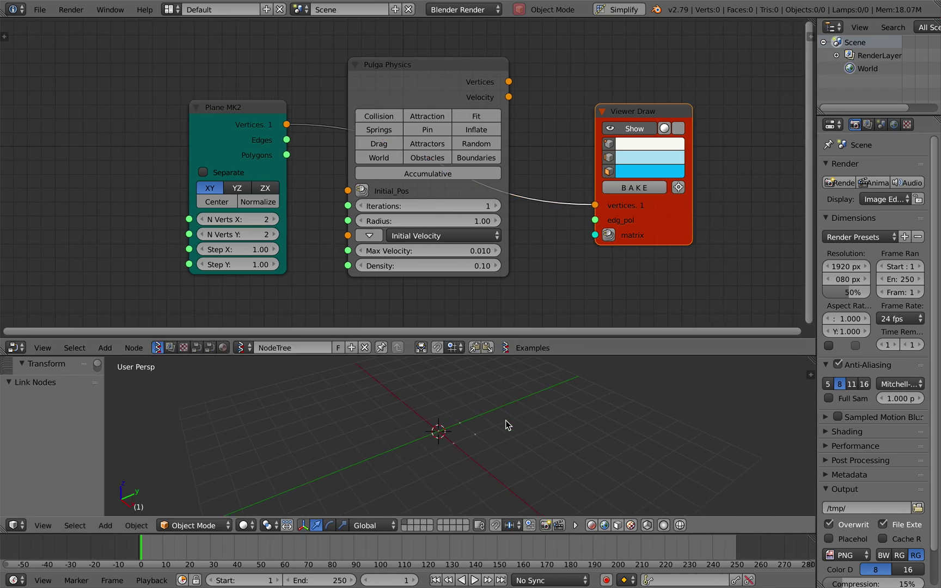
{"action": "left_click", "coordinate": [275, 220]}
{"action": "left_click", "coordinate": [275, 220]}
{"action": "left_click", "coordinate": [275, 241]}
{"action": "left_click", "coordinate": [275, 236]}
{"action": "left_click", "coordinate": [275, 235]}
{"action": "left_click", "coordinate": [276, 236]}
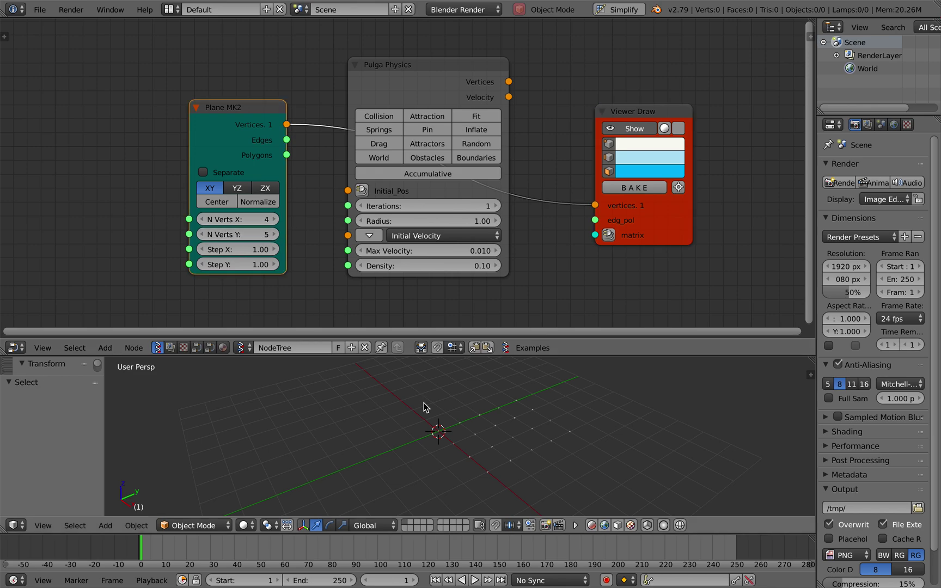
{"action": "middle_click_drag", "start_coordinate": [396, 412], "coordinate": [383, 415]}
{"action": "left_click", "coordinate": [275, 219]}
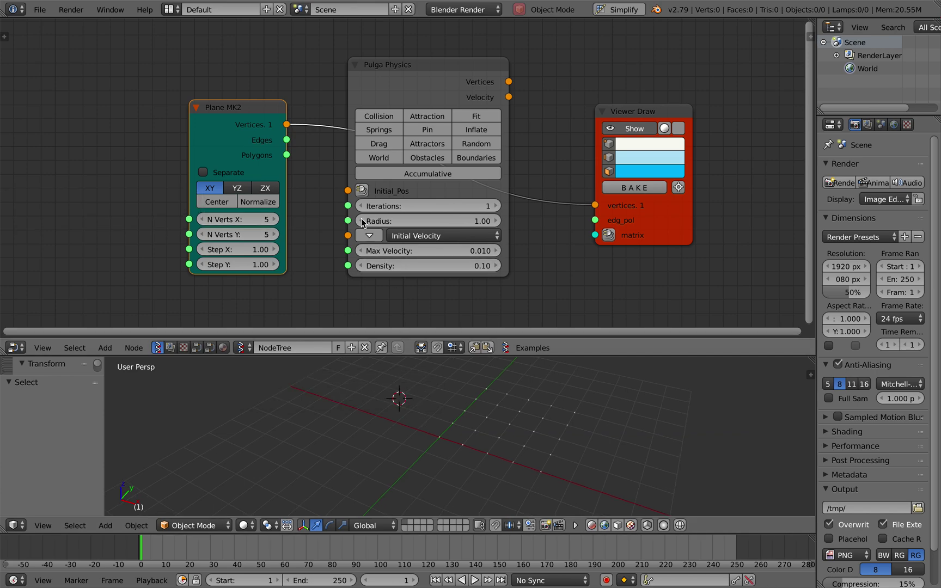
- Connect the plane's Vertices to the Pulga Physics node's Initial_Pos input and space the nodes apart
{"action": "left_click_drag", "start_coordinate": [272, 123], "coordinate": [348, 190]}
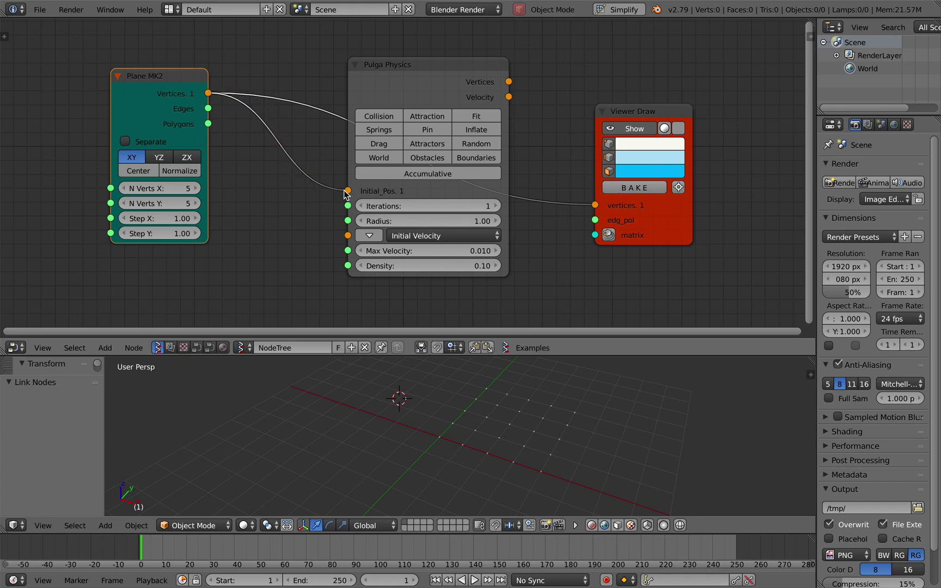
{"action": "left_click_drag", "start_coordinate": [424, 75], "coordinate": [384, 71]}
{"action": "left_click_drag", "start_coordinate": [621, 116], "coordinate": [584, 101]}
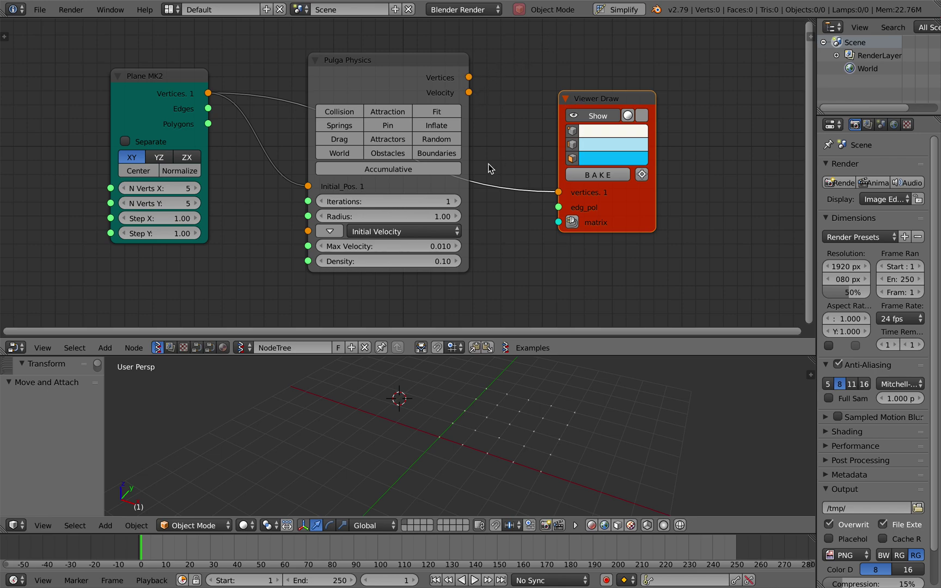
- Add a Sphere node next to the Viewer Draw node
{"action": "scroll", "coordinate": [490, 169], "scroll_direction": "down", "scroll_amount": 1, "text": "shift"}
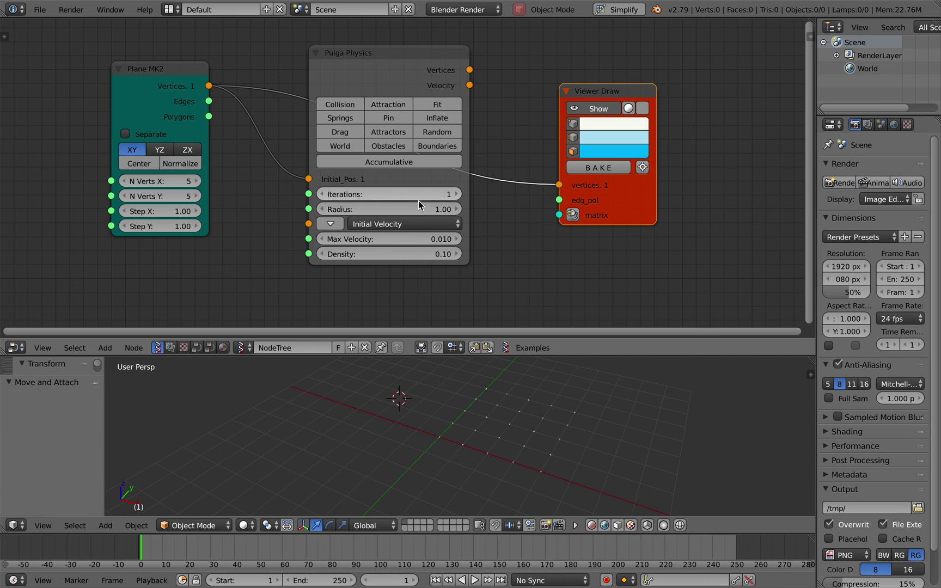
{"action": "scroll", "coordinate": [508, 231], "scroll_direction": "down", "scroll_amount": 1, "text": "shift"}
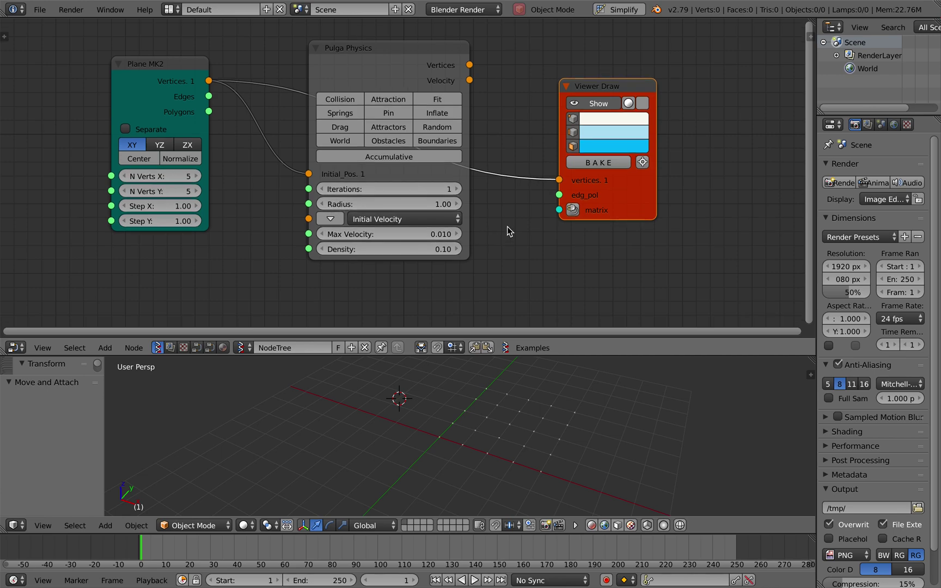
{"action": "scroll", "coordinate": [507, 229], "scroll_direction": "down", "scroll_amount": 1}
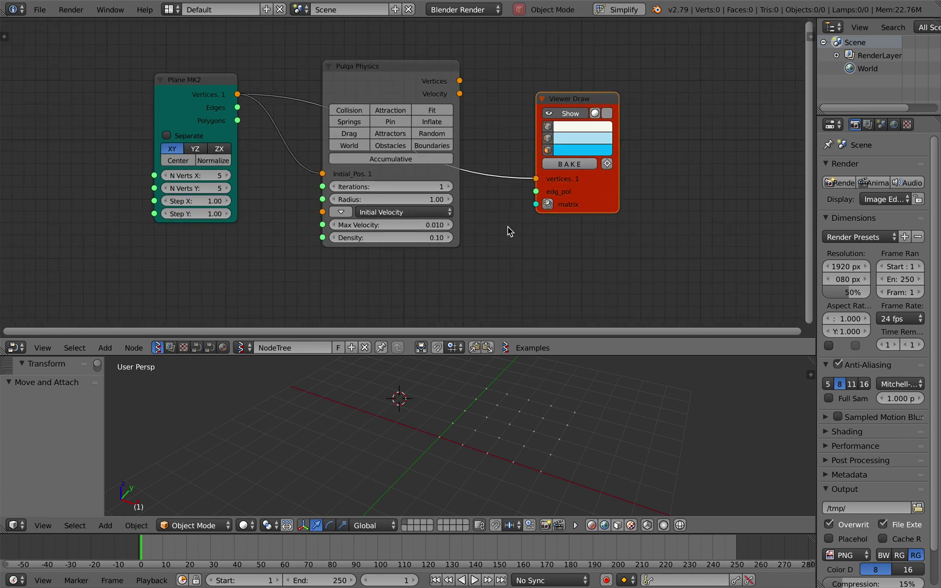
{"action": "key", "text": "shift+a"}
{"action": "left_click", "coordinate": [659, 124]}
{"action": "type", "text": "sph"}
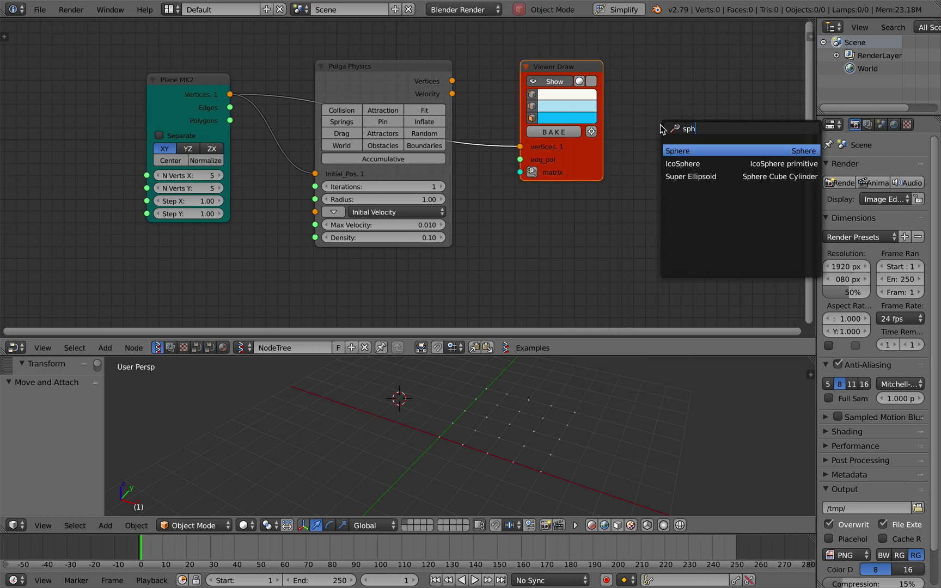
{"action": "key", "text": "Return"}
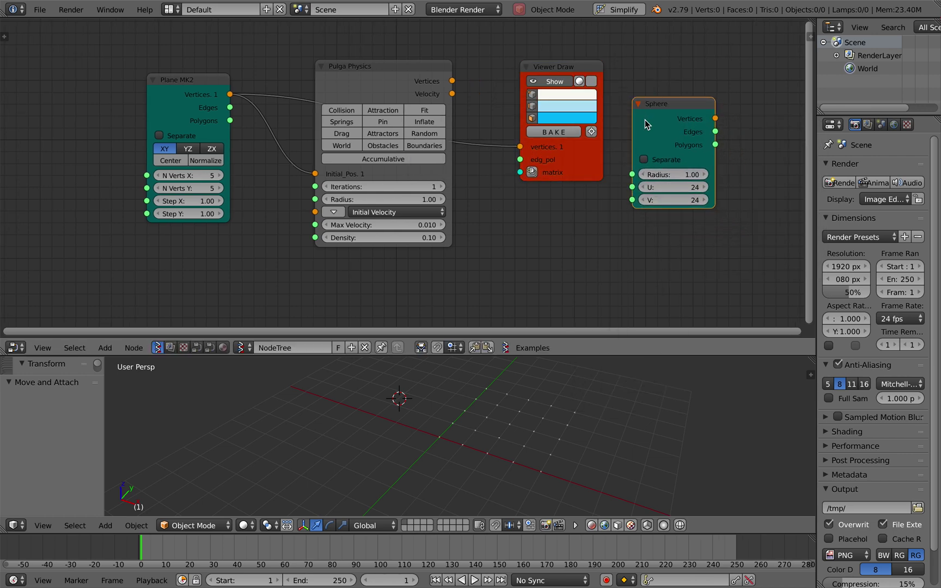
- Set the Sphere node's U and V to 8 and save the file over the existing one
{"action": "left_click", "coordinate": [656, 186]}
{"action": "type", "text": "8"}
{"action": "key", "text": "Tab"}
{"action": "type", "text": "8"}
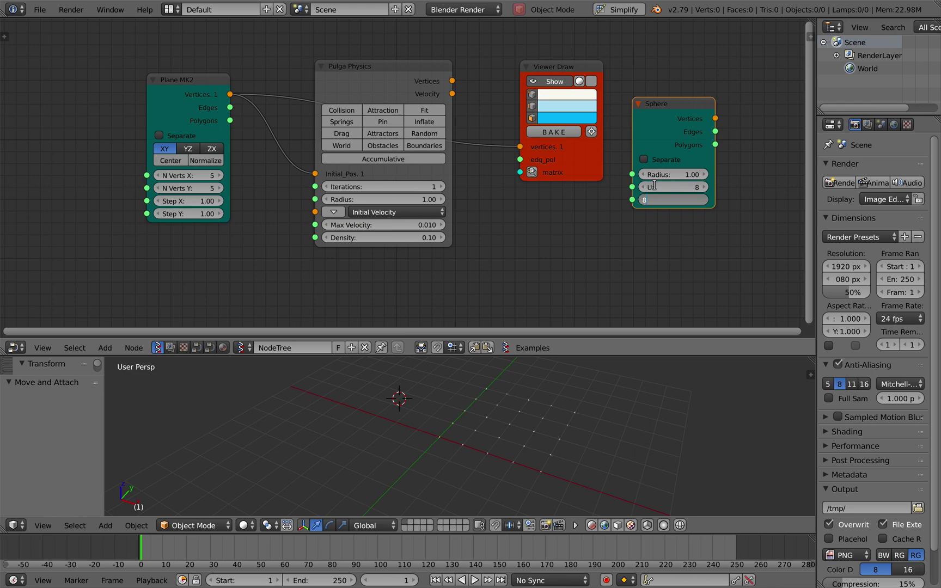
{"action": "key", "text": "Return"}
{"action": "key", "text": "ctrl+s"}
{"action": "left_click", "coordinate": [656, 184]}
{"action": "scroll", "coordinate": [656, 184], "scroll_direction": "right", "scroll_amount": 3}
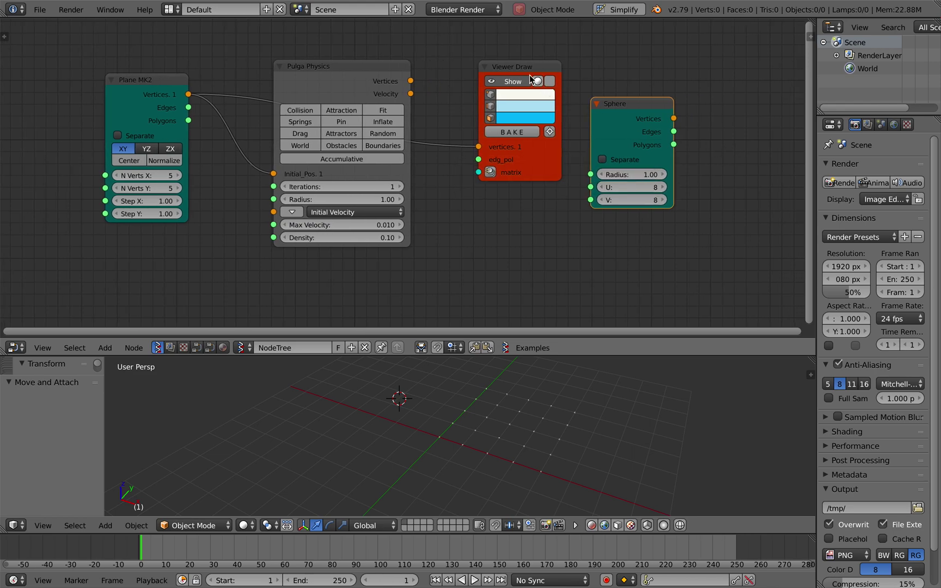
- Connect the Sphere's Vertices and Polygons to Viewer Draw and Pulga Physics Vertices to its matrix input, repositioning nodes, and save
{"action": "mouse_move", "coordinate": [534, 71]}
{"action": "left_mouse_down"}
{"action": "mouse_move", "coordinate": [670, 61]}
{"action": "mouse_move", "coordinate": [746, 124]}
{"action": "left_mouse_up"}
{"action": "mouse_move", "coordinate": [654, 99]}
{"action": "left_mouse_down"}
{"action": "mouse_move", "coordinate": [587, 72]}
{"action": "mouse_move", "coordinate": [598, 63]}
{"action": "mouse_move", "coordinate": [676, 188]}
{"action": "mouse_move", "coordinate": [693, 197]}
{"action": "left_mouse_up"}
{"action": "left_click_drag", "start_coordinate": [597, 105], "coordinate": [695, 210]}
{"action": "mouse_move", "coordinate": [411, 80]}
{"action": "left_mouse_down"}
{"action": "mouse_move", "coordinate": [462, 95]}
{"action": "mouse_move", "coordinate": [694, 223]}
{"action": "mouse_move", "coordinate": [719, 168]}
{"action": "left_mouse_up"}
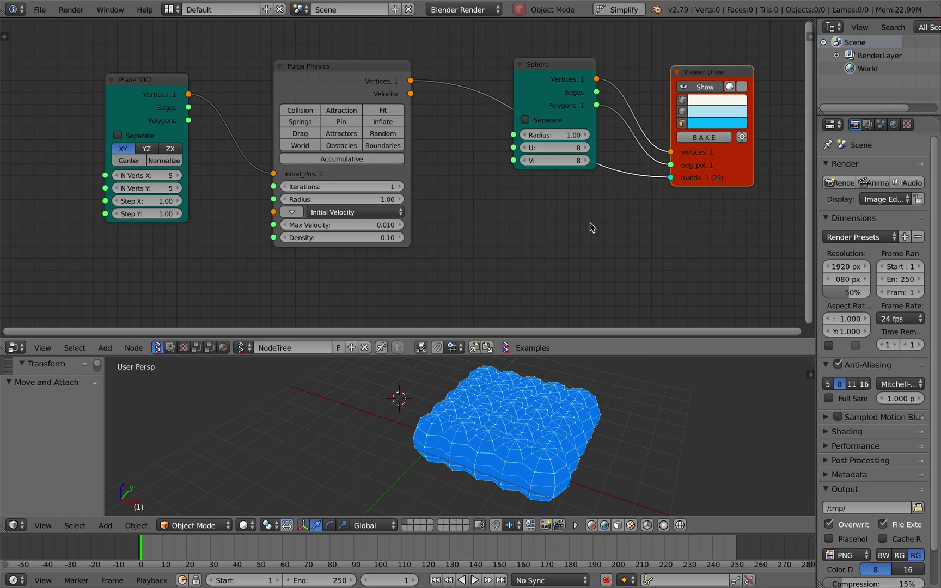
{"action": "key", "text": "ctrl+s"}
{"action": "left_click", "coordinate": [567, 410]}
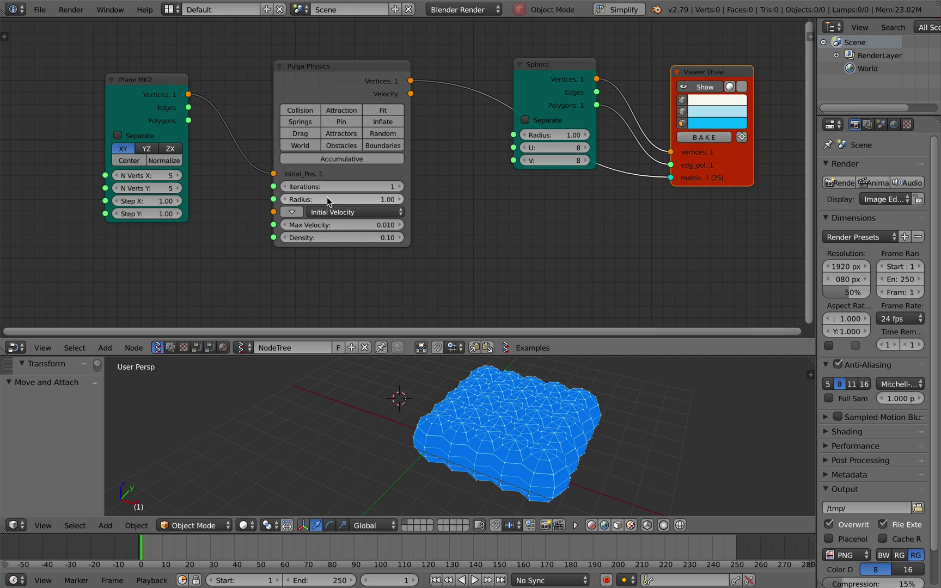
- Save the file, lift the Sphere node clear of the matrix link, and space the Pulga Physics and Viewer Draw nodes apart
{"action": "middle_click_drag", "start_coordinate": [493, 450], "coordinate": [529, 433]}
{"action": "key", "text": "ctrl+s"}
{"action": "left_click", "coordinate": [526, 431]}
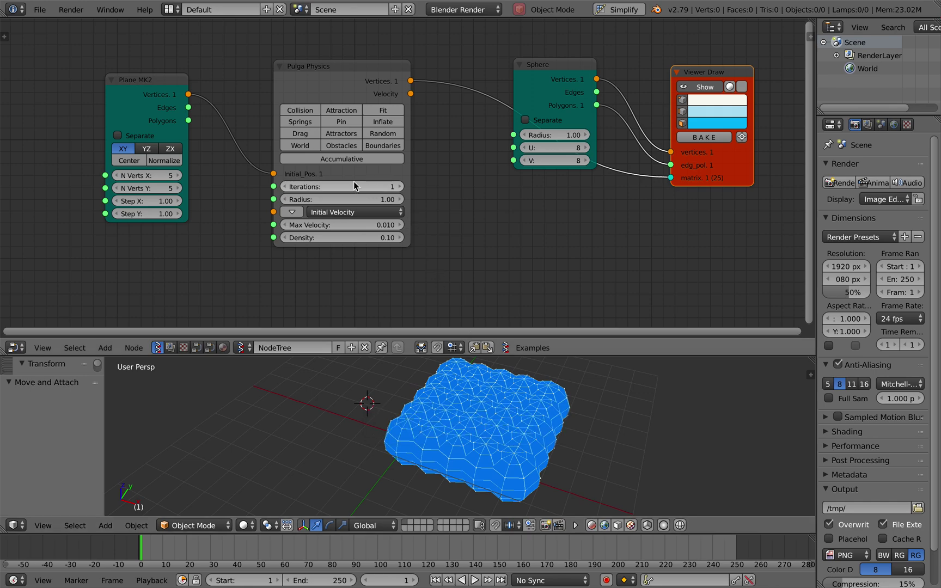
{"action": "left_click_drag", "start_coordinate": [545, 81], "coordinate": [536, 12]}
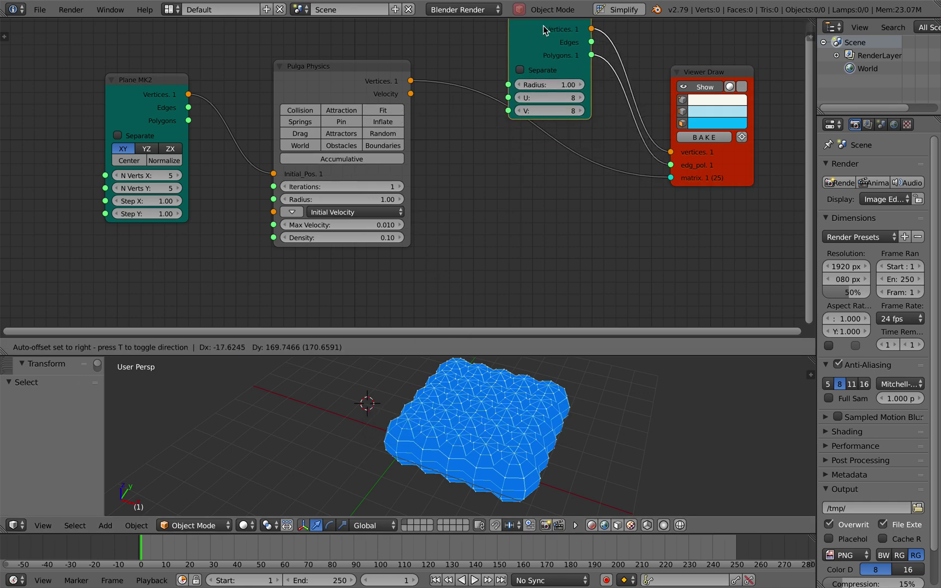
{"action": "left_click_drag", "start_coordinate": [703, 72], "coordinate": [637, 18]}
{"action": "left_click_drag", "start_coordinate": [375, 68], "coordinate": [436, 98]}
{"action": "left_click_drag", "start_coordinate": [632, 111], "coordinate": [683, 167]}
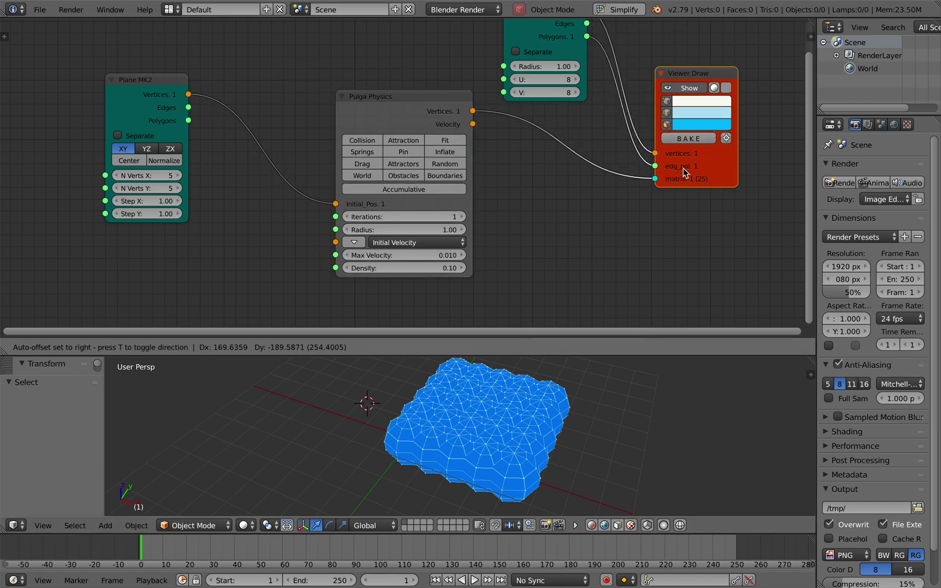
{"action": "middle_click_drag", "start_coordinate": [675, 116], "coordinate": [674, 126]}
{"action": "middle_click_drag", "start_coordinate": [563, 389], "coordinate": [566, 389]}
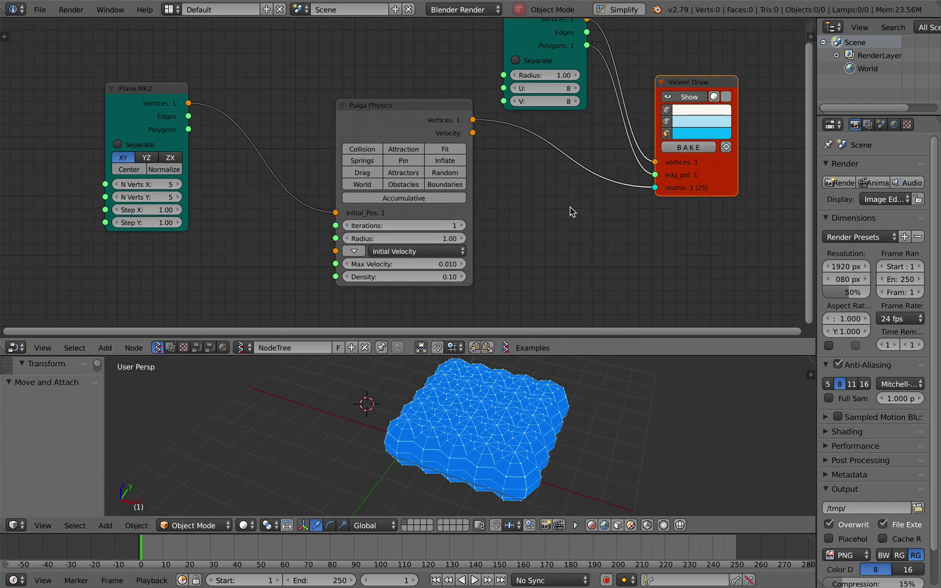
- Move the Pulga Physics node closer to the Plane MK2 node and save over the file
{"action": "scroll", "coordinate": [570, 207], "scroll_direction": "up", "scroll_amount": 1}
{"action": "key", "text": "ctrl+s"}
{"action": "left_click", "coordinate": [571, 207]}
{"action": "scroll", "coordinate": [570, 207], "scroll_direction": "up", "scroll_amount": 2}
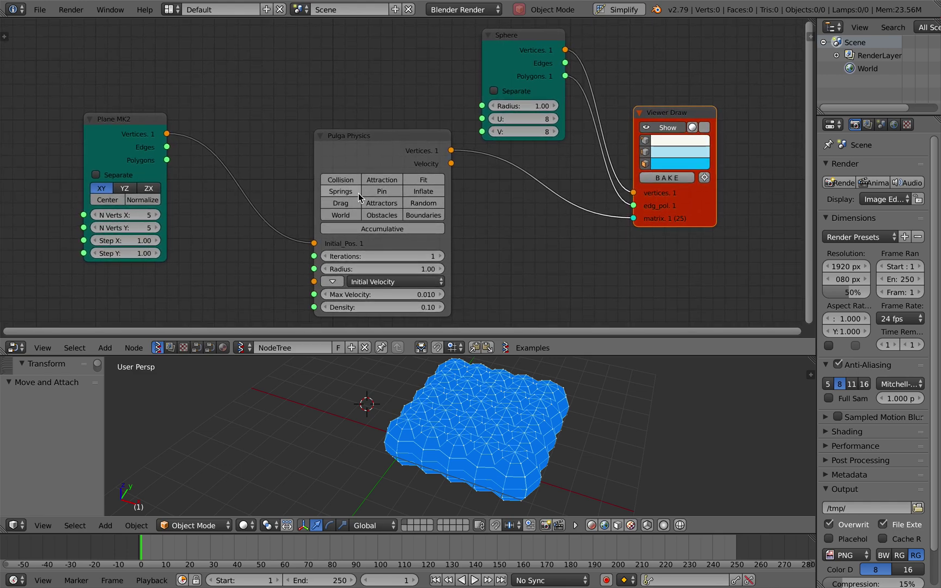
{"action": "left_click_drag", "start_coordinate": [351, 148], "coordinate": [294, 122]}
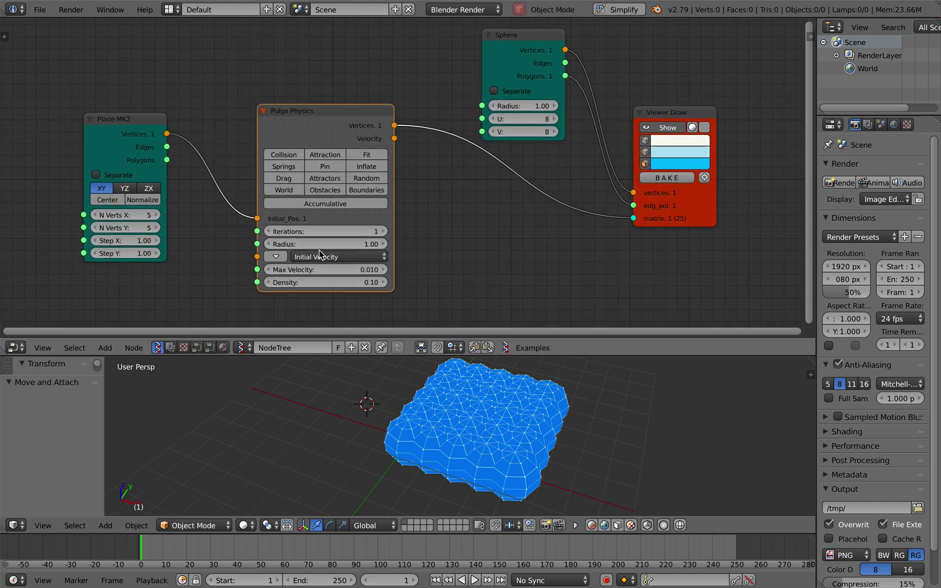
{"action": "key", "text": "ctrl+s"}
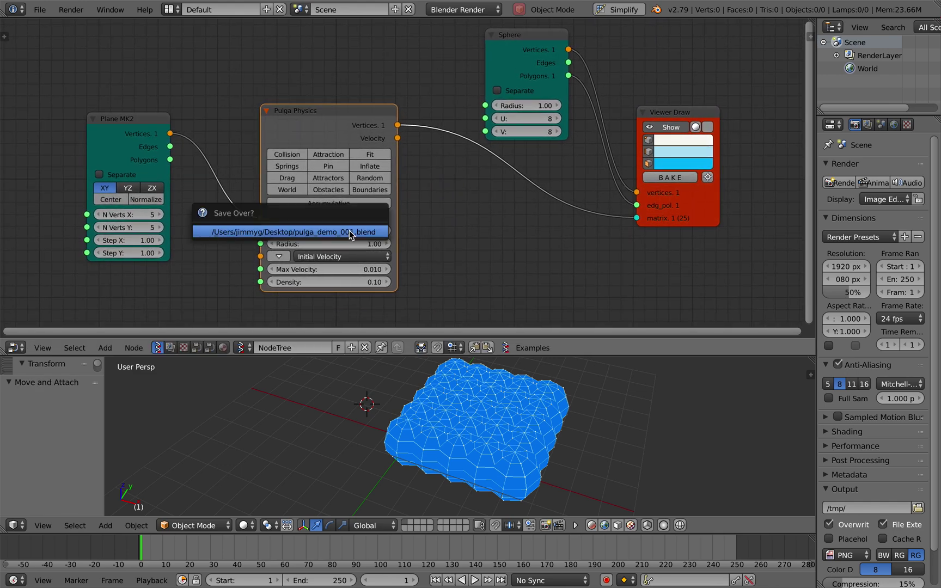
{"action": "left_click", "coordinate": [349, 230]}
- Set the Pulga Physics node's Iterations to 100 and save the file
{"action": "left_click", "coordinate": [347, 231]}
{"action": "type", "text": "100"}
{"action": "key", "text": "Return"}
{"action": "key", "text": "ctrl+s"}
{"action": "left_click", "coordinate": [349, 231]}
- Shift the Viewer Draw and Sphere nodes slightly and save the file again
{"action": "left_click_drag", "start_coordinate": [671, 212], "coordinate": [664, 204]}
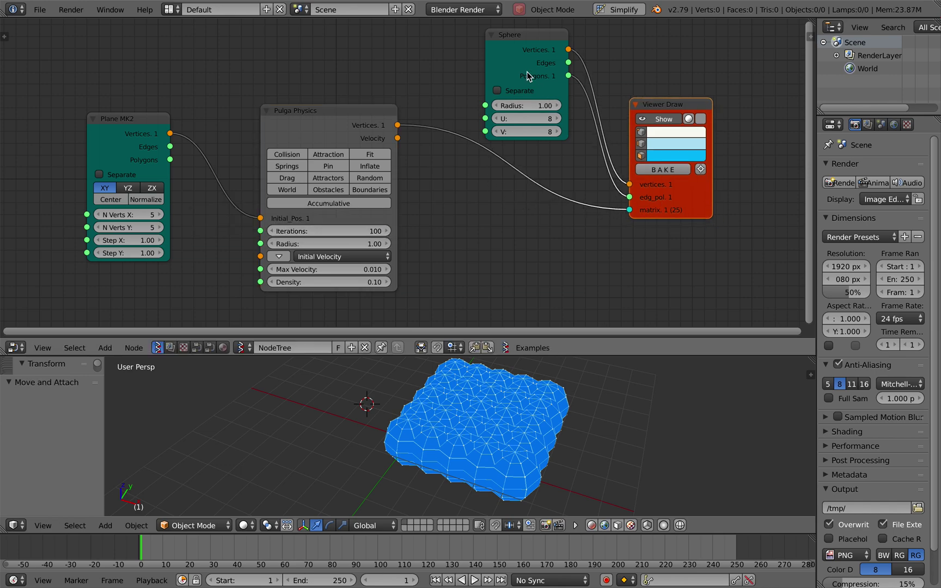
{"action": "left_click_drag", "start_coordinate": [527, 72], "coordinate": [519, 68]}
{"action": "key", "text": "ctrl+s"}
{"action": "left_click", "coordinate": [509, 66]}
- Set the Pulga Physics node's Iterations to 200
{"action": "left_click", "coordinate": [361, 229]}
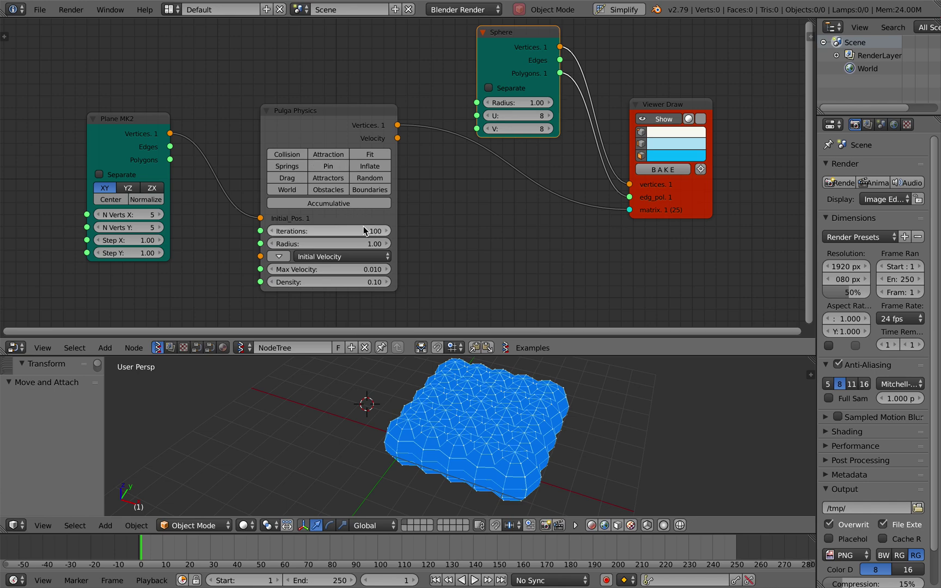
{"action": "type", "text": "200"}
{"action": "key", "text": "Return"}
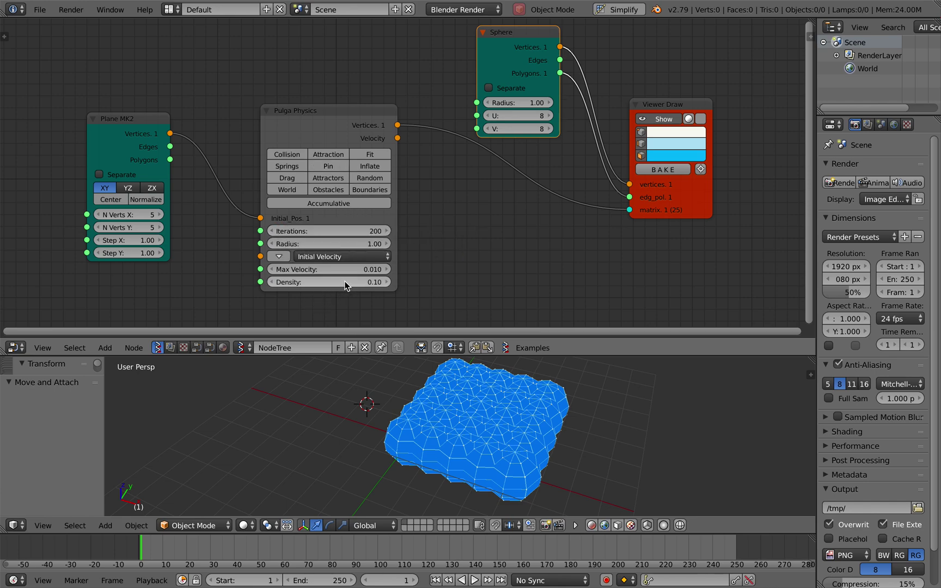
- Enable Collision, Attraction and Drag on the Pulga Physics node and return its Iterations to 100
{"action": "left_click", "coordinate": [299, 155]}
{"action": "left_click", "coordinate": [330, 231]}
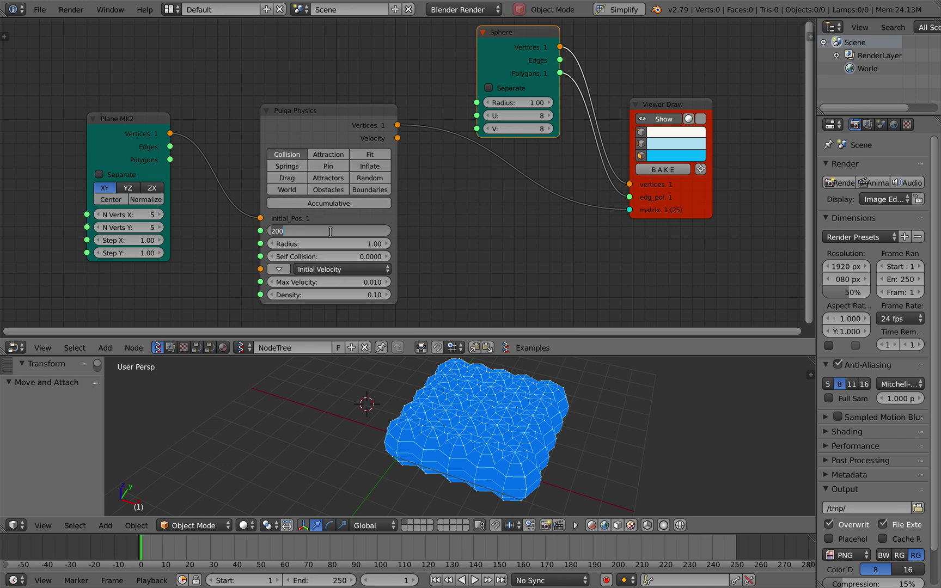
{"action": "key", "text": "Return"}
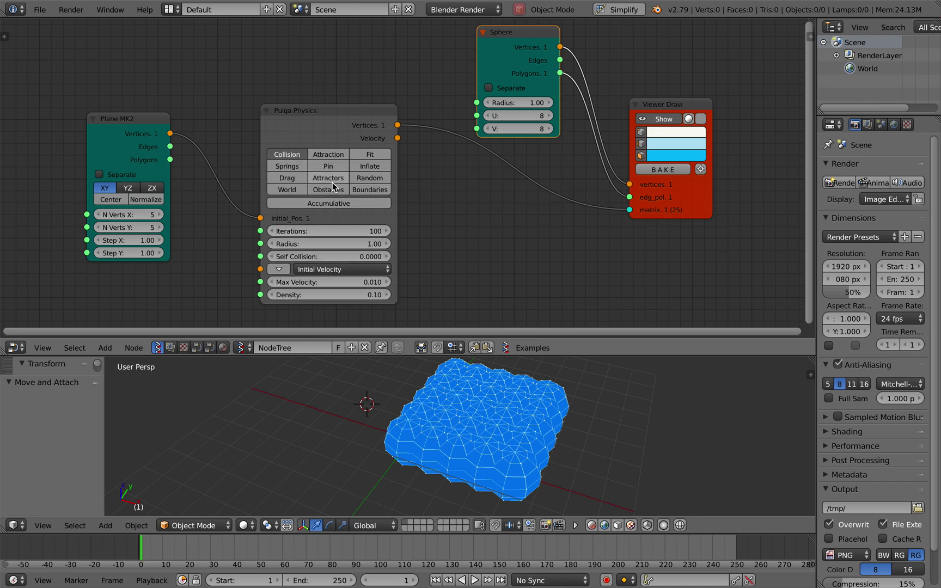
{"action": "left_click", "coordinate": [319, 153]}
{"action": "left_click", "coordinate": [294, 177]}
{"action": "scroll", "coordinate": [287, 179], "scroll_direction": "down", "scroll_amount": 2, "text": "shift"}
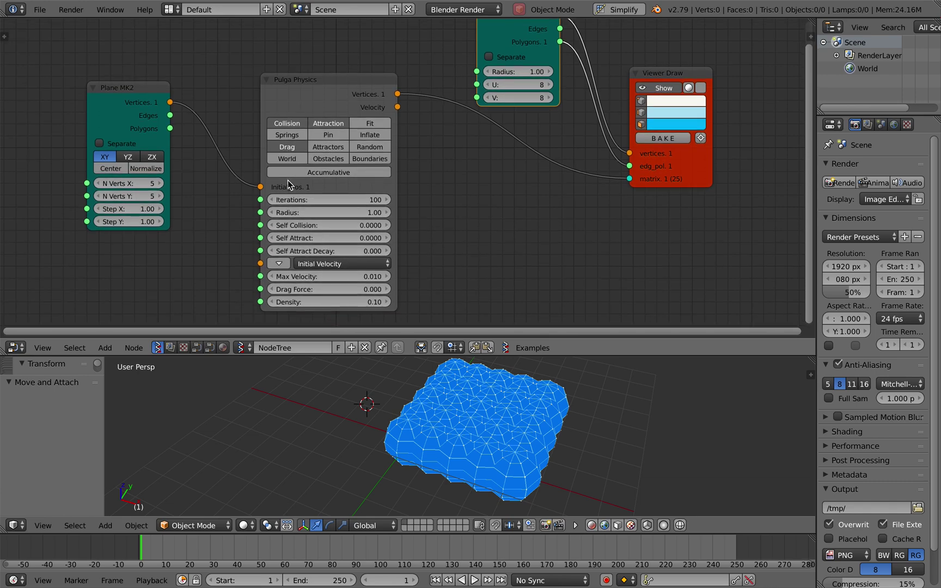
- Raise the Pulga Physics Self Collision to 0.0052, Self Attract to 0.0038 and Self Attract Decay to 0.120
{"action": "left_click", "coordinate": [333, 225]}
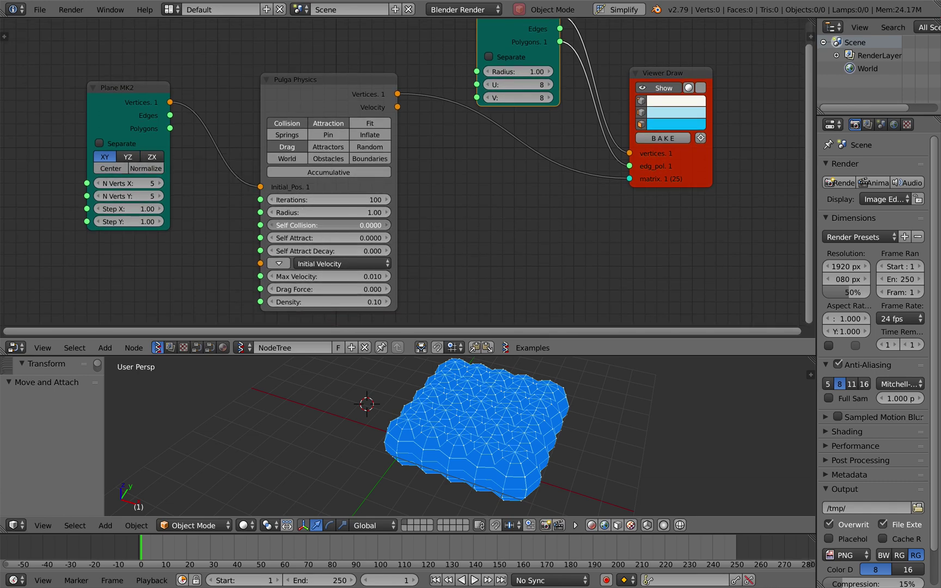
{"action": "left_click_drag", "start_coordinate": [333, 225], "coordinate": [339, 225]}
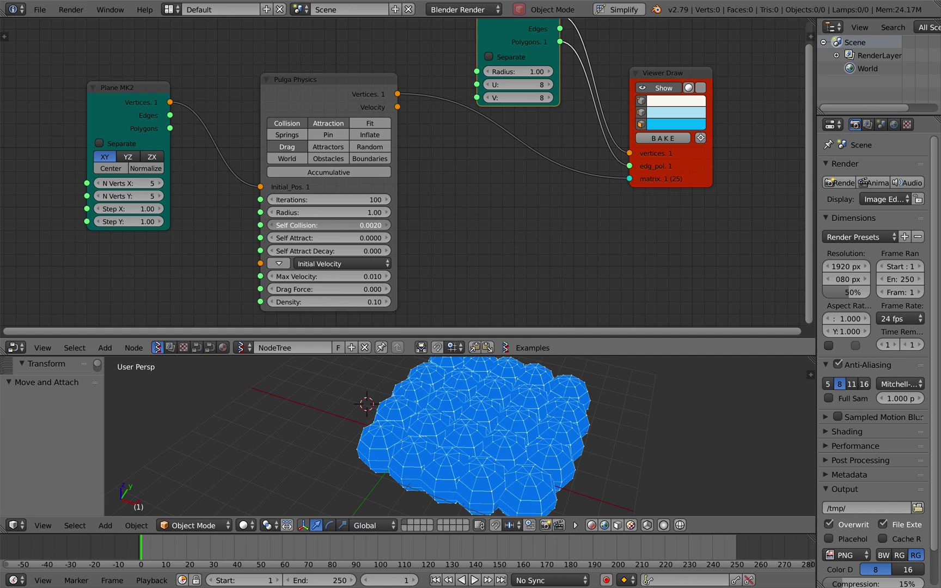
{"action": "scroll", "coordinate": [471, 410], "scroll_direction": "left", "scroll_amount": 3}
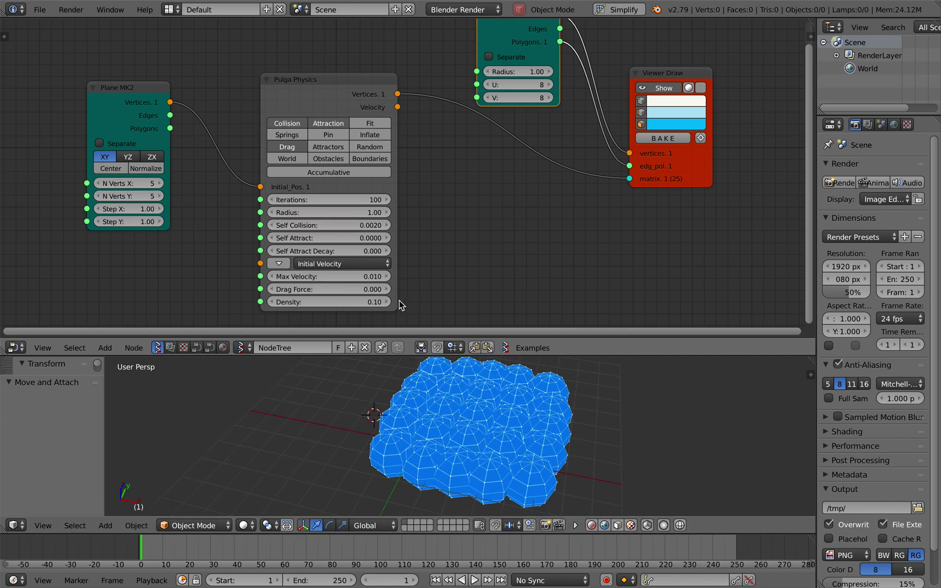
{"action": "left_click_drag", "start_coordinate": [353, 228], "coordinate": [364, 227]}
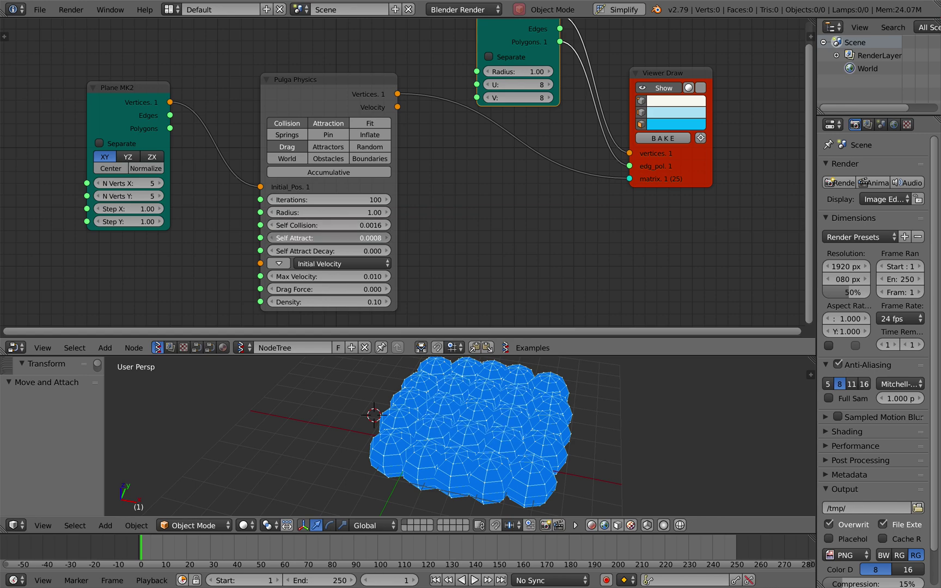
{"action": "left_click_drag", "start_coordinate": [328, 238], "coordinate": [390, 252]}
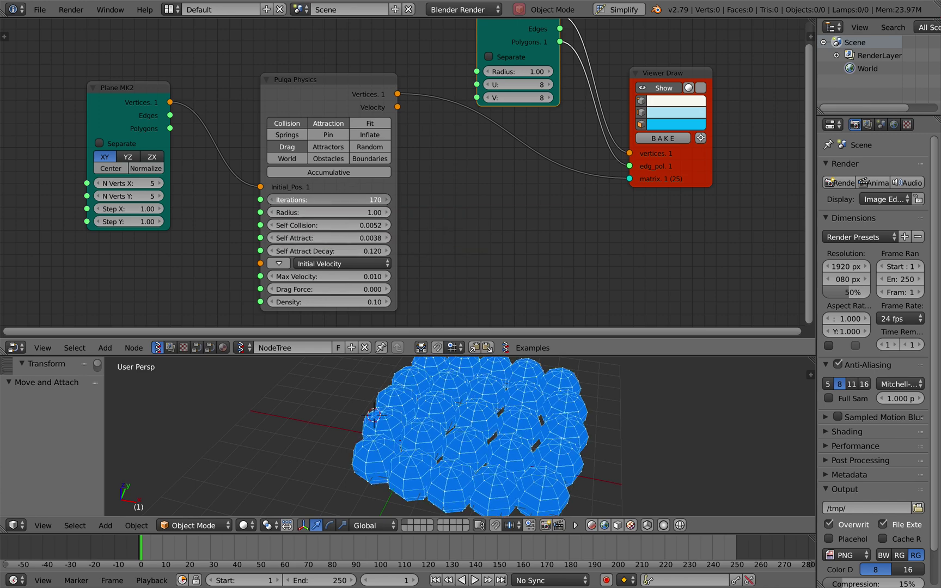
- Increase the Pulga Physics node's Iterations to 214 and save over the file
{"action": "left_click_drag", "start_coordinate": [338, 199], "coordinate": [362, 199]}
{"action": "key", "text": "ctrl+s"}
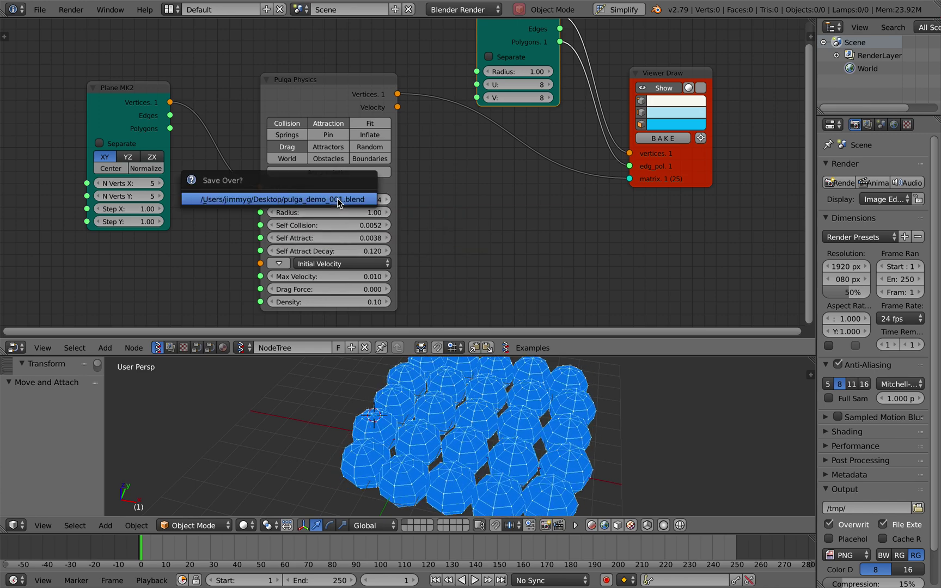
{"action": "left_click", "coordinate": [338, 198]}
- Add a Frame info node below Plane MK2 and connect its Current Frame output to the Pulga Physics Iterations input
{"action": "key", "text": "shift+a"}
{"action": "left_click", "coordinate": [174, 260]}
{"action": "type", "text": "fra"}
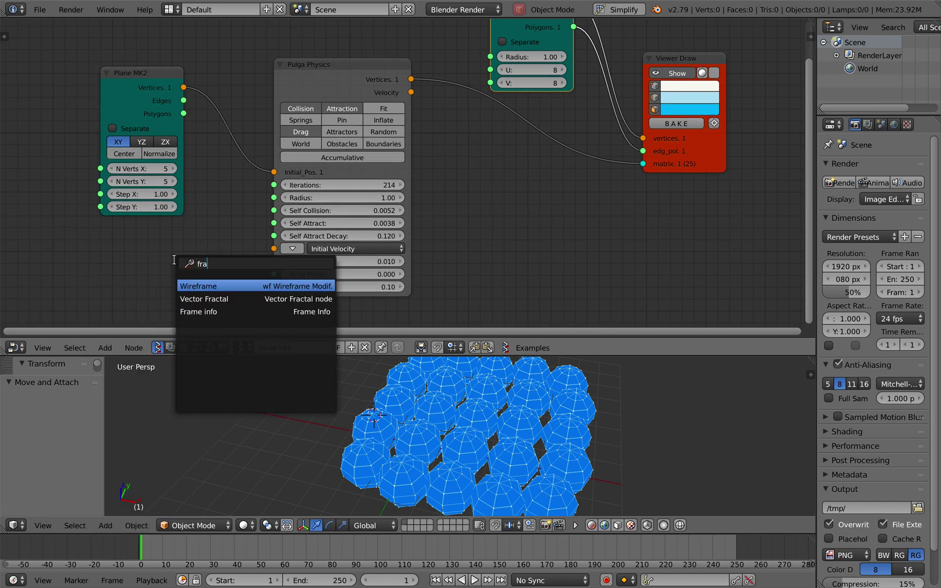
{"action": "key", "text": "Down"}
{"action": "key", "text": "Down"}
{"action": "key", "text": "Return"}
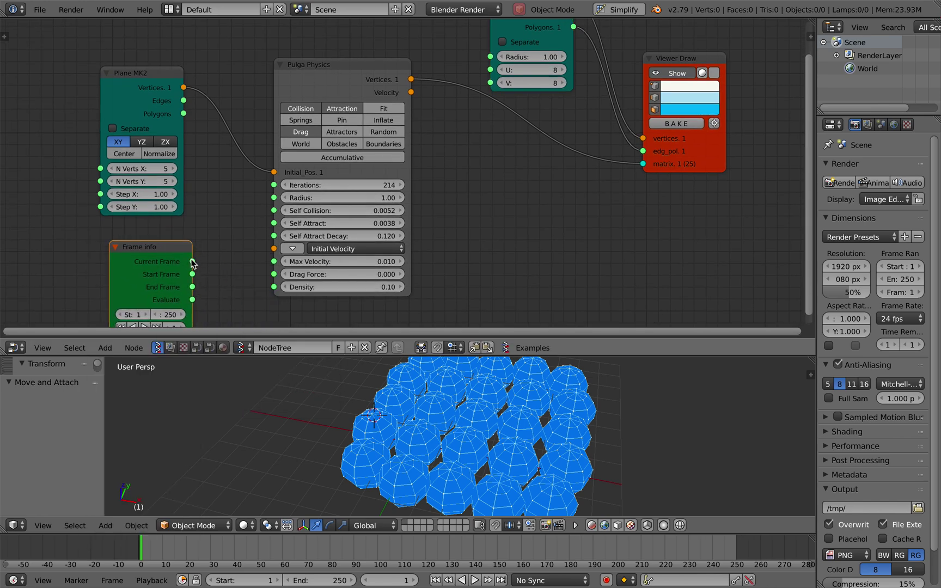
{"action": "left_click_drag", "start_coordinate": [193, 263], "coordinate": [213, 219]}
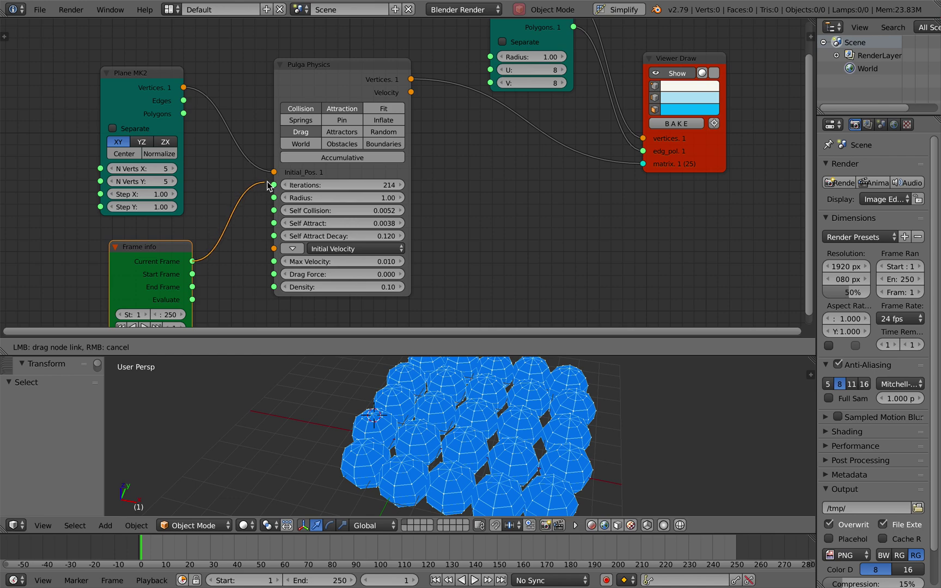
{"action": "left_click_drag", "start_coordinate": [269, 185], "coordinate": [274, 184]}
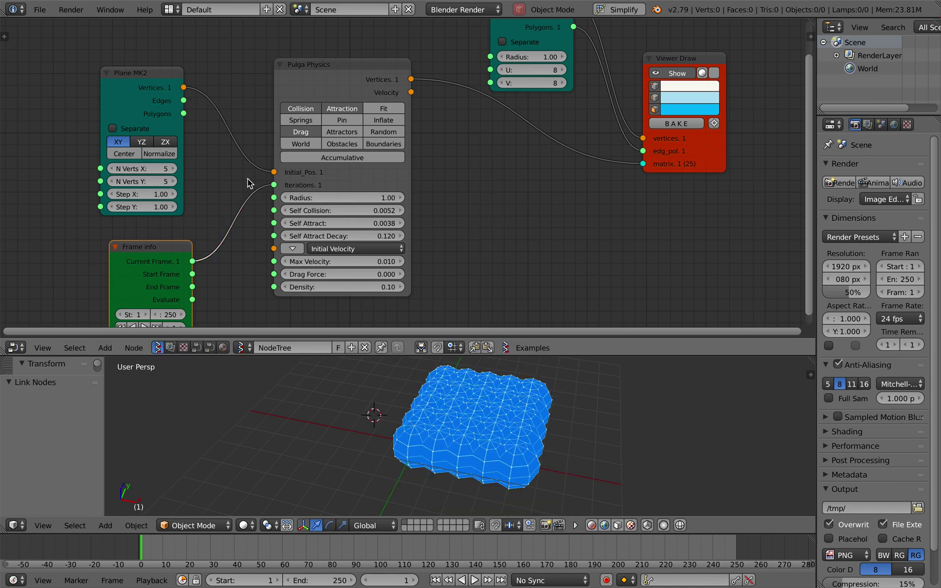
- Play the animation and turn on shaded display of the spheres in the Viewer Draw node
{"action": "left_click", "coordinate": [475, 581]}
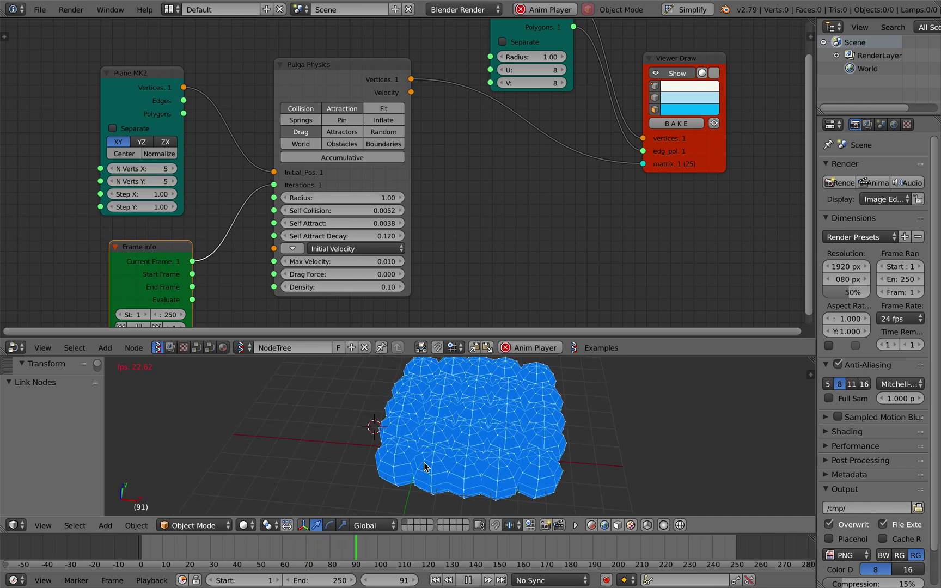
{"action": "left_click", "coordinate": [714, 73]}
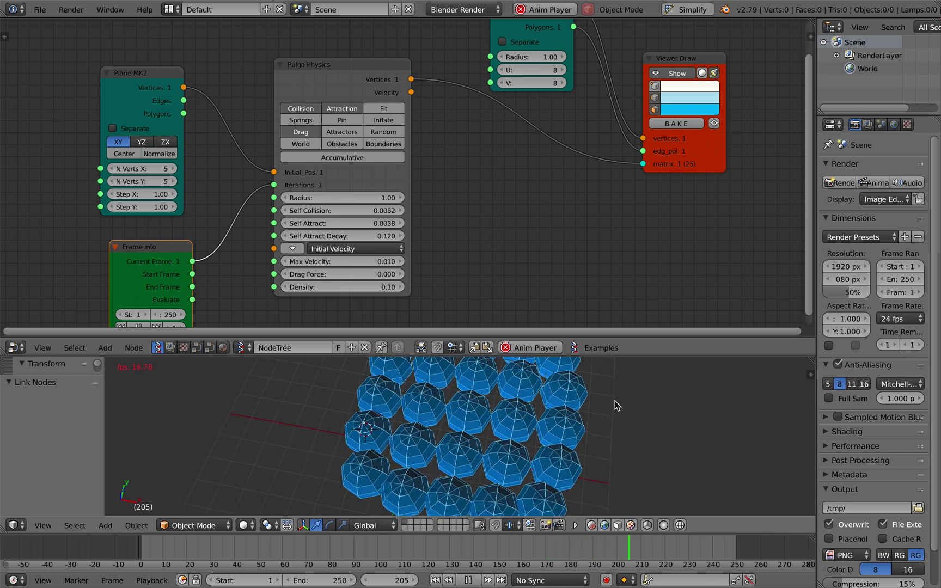
{"action": "scroll", "coordinate": [602, 404], "scroll_direction": "down", "scroll_amount": 3}
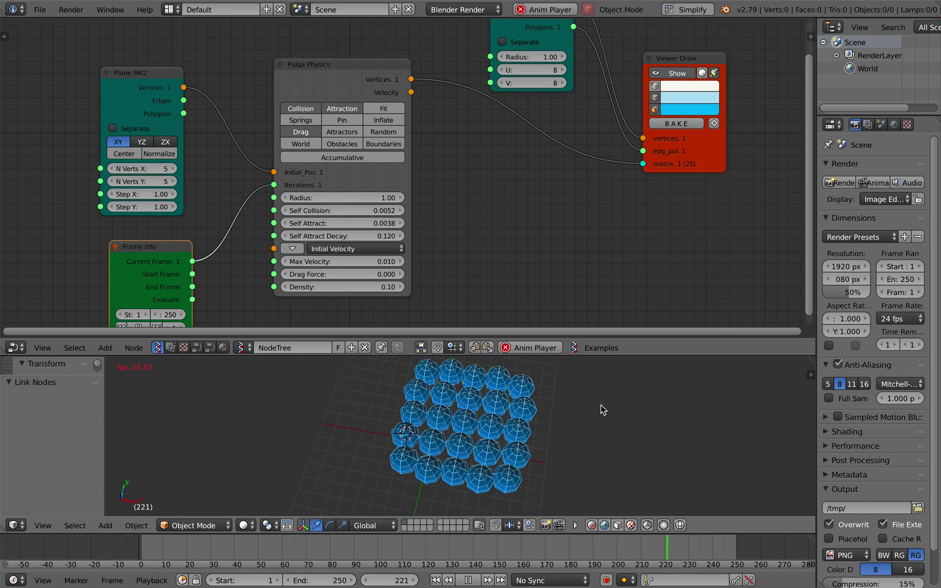
- Stop the animation playback and move the Pulga Physics node slightly upward
{"action": "left_click", "coordinate": [469, 581]}
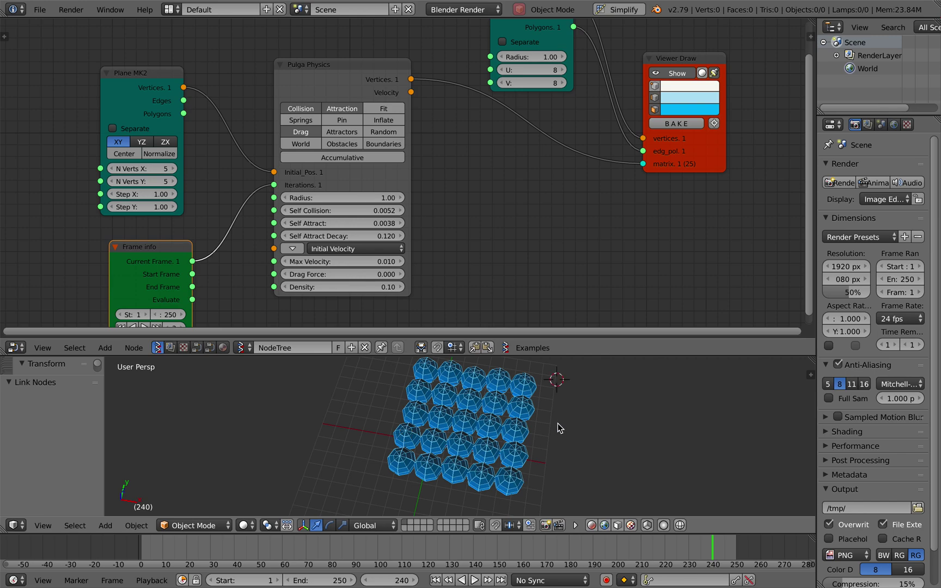
{"action": "left_click", "coordinate": [330, 98]}
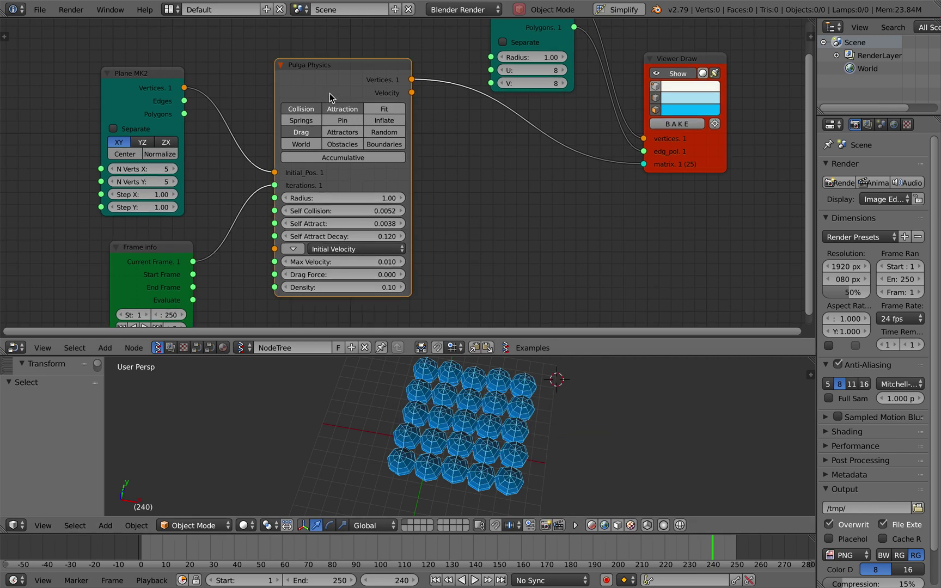
{"action": "left_click_drag", "start_coordinate": [329, 98], "coordinate": [327, 89]}
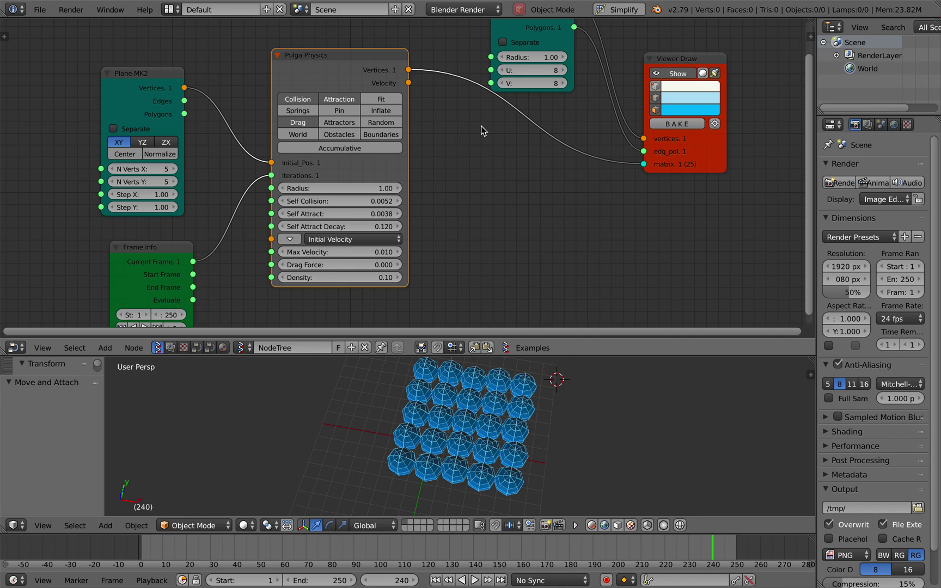
- Save over the current file and save an incremented copy as pulga_demo_002.blend on the Desktop
{"action": "key", "text": "super+s"}
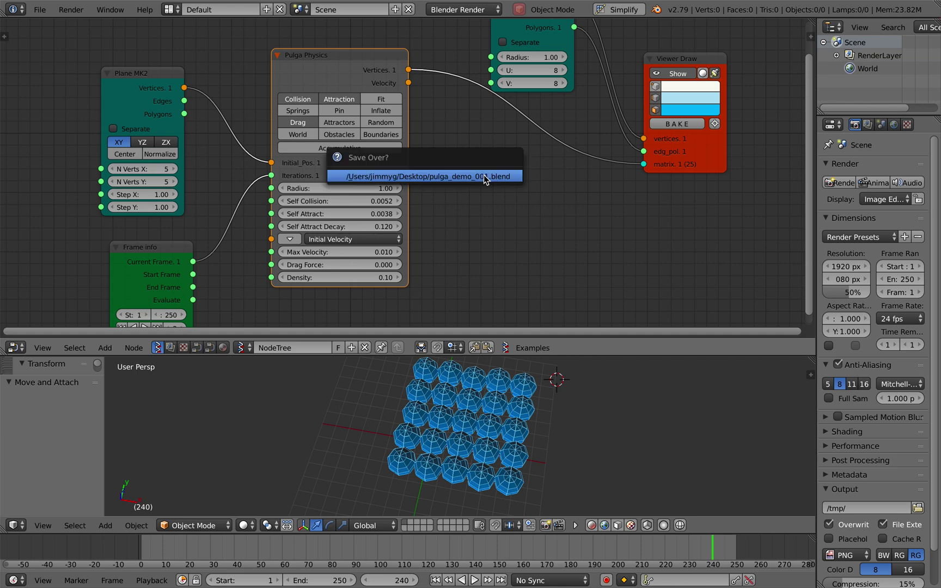
{"action": "left_click", "coordinate": [483, 175]}
{"action": "left_click", "coordinate": [40, 10]}
{"action": "left_click", "coordinate": [82, 123]}
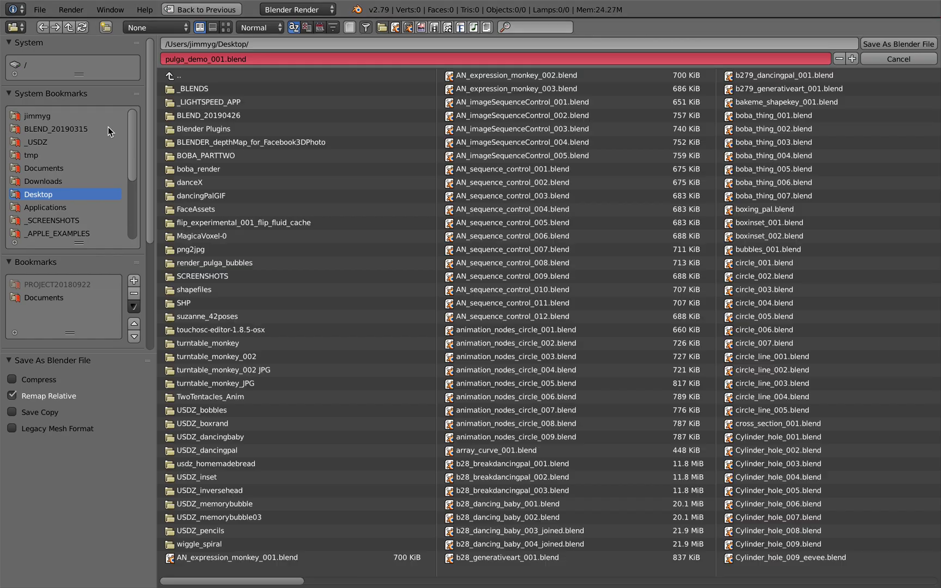
{"action": "left_click", "coordinate": [853, 59]}
{"action": "left_click", "coordinate": [878, 43]}
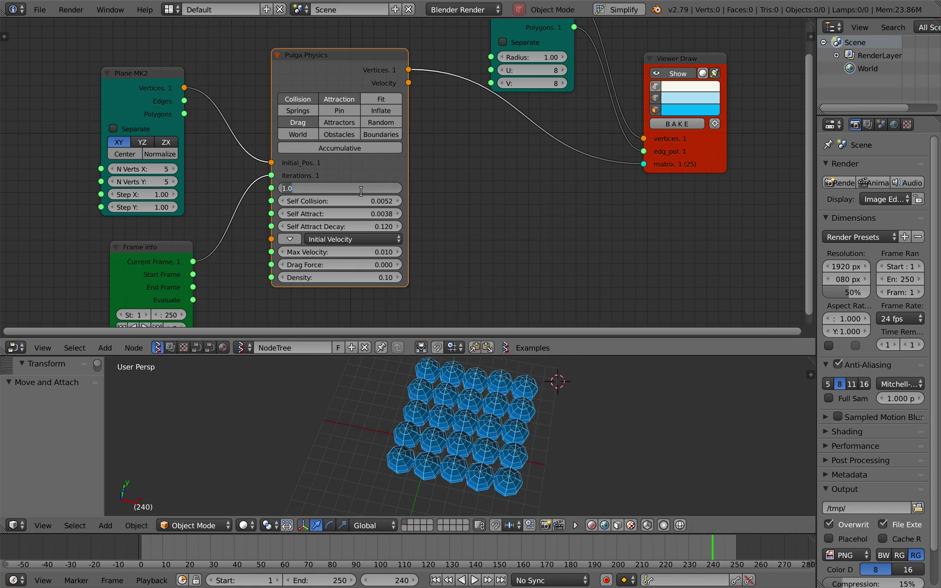
- Return the timeline to frame 1, move the Pulga Physics node slightly up and right, and save over the file
{"action": "key", "text": "Return"}
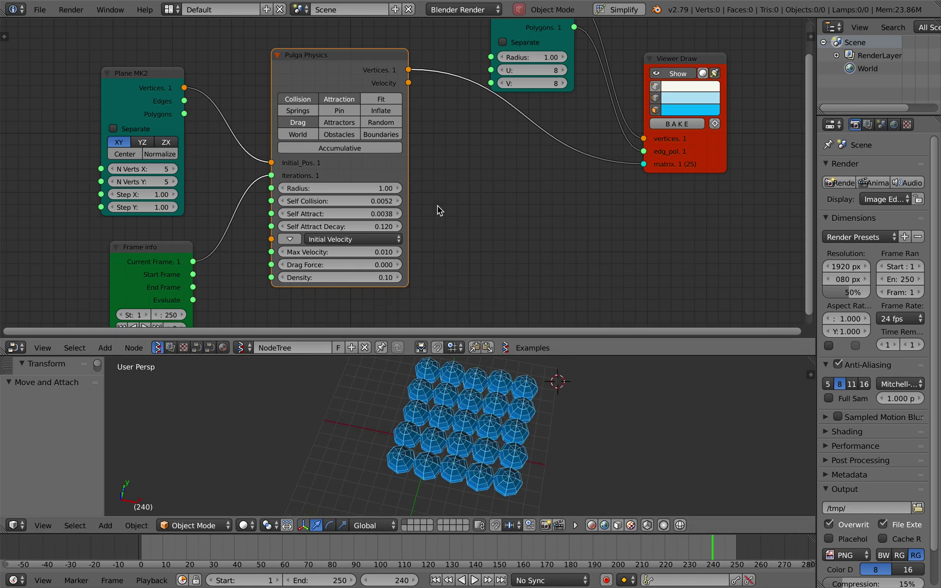
{"action": "left_click", "coordinate": [436, 580]}
{"action": "scroll", "coordinate": [414, 290], "scroll_direction": "left", "scroll_amount": 3}
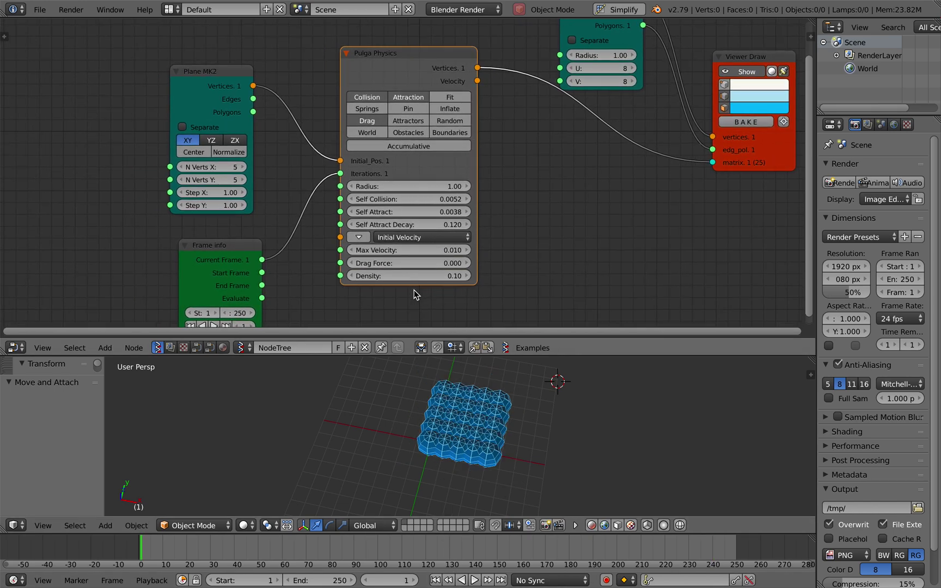
{"action": "key", "text": "g"}
{"action": "left_click", "coordinate": [366, 29]}
{"action": "left_click_drag", "start_coordinate": [369, 145], "coordinate": [416, 70]}
{"action": "key", "text": "ctrl+s"}
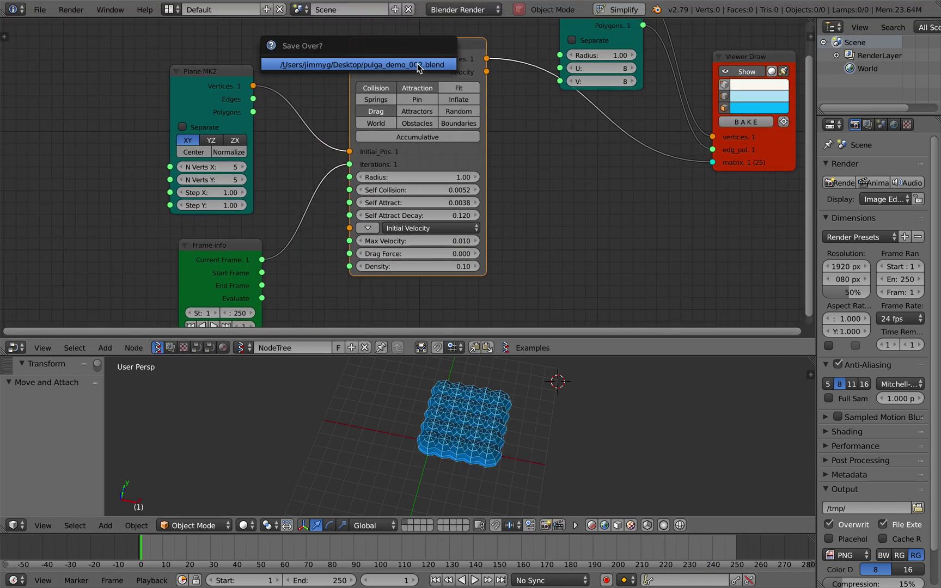
{"action": "left_click", "coordinate": [417, 65]}
- With the animation playing, set the Pulga Physics Radius to 2.50, and stop playback to save over the file
{"action": "left_click", "coordinate": [475, 580]}
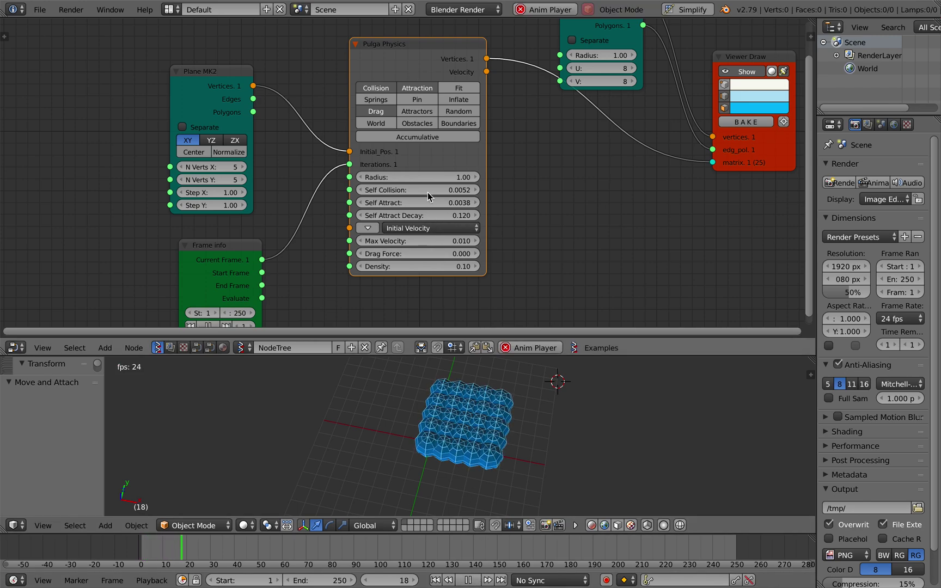
{"action": "left_click_drag", "start_coordinate": [418, 177], "coordinate": [482, 177]}
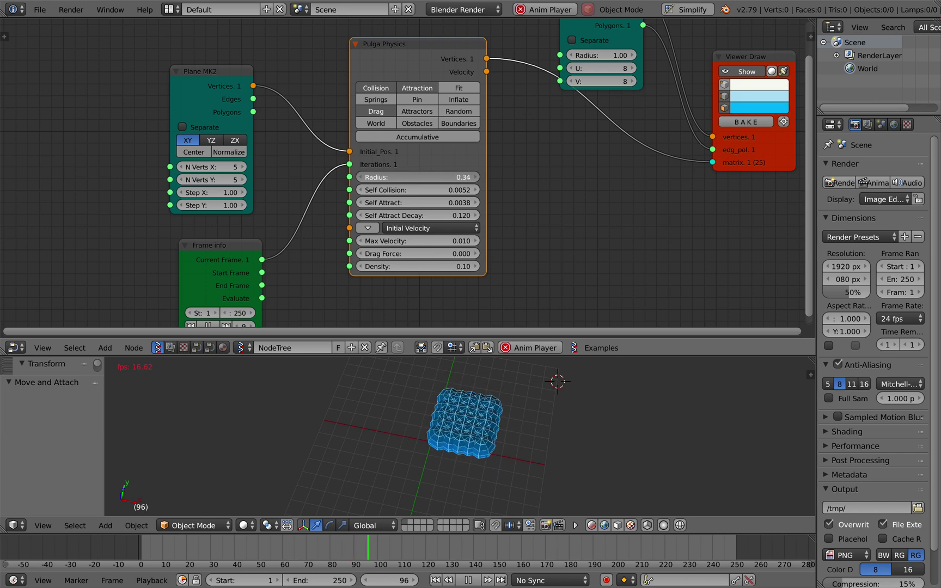
{"action": "left_click_drag", "start_coordinate": [391, 177], "coordinate": [437, 174]}
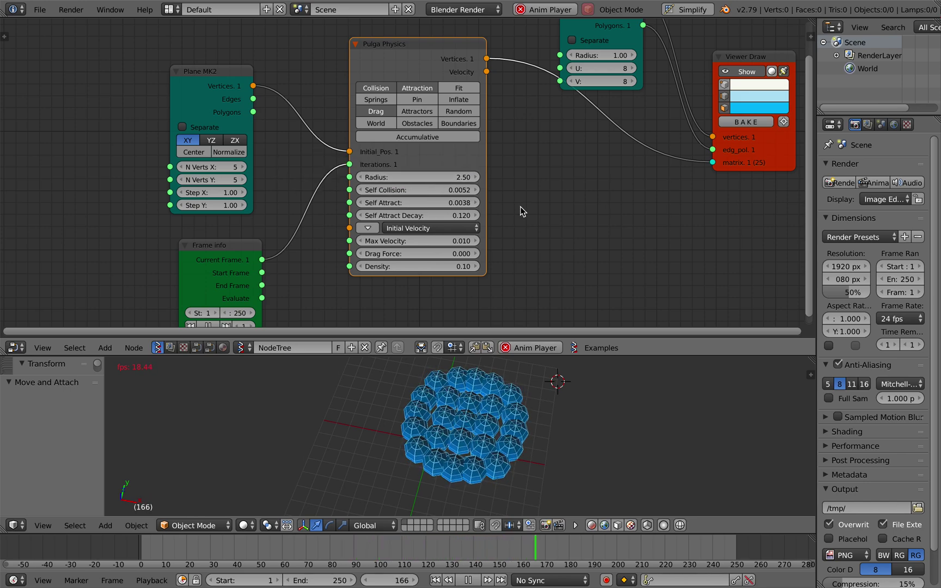
{"action": "key", "text": "Escape"}
{"action": "key", "text": "ctrl+s"}
{"action": "left_click", "coordinate": [559, 276]}
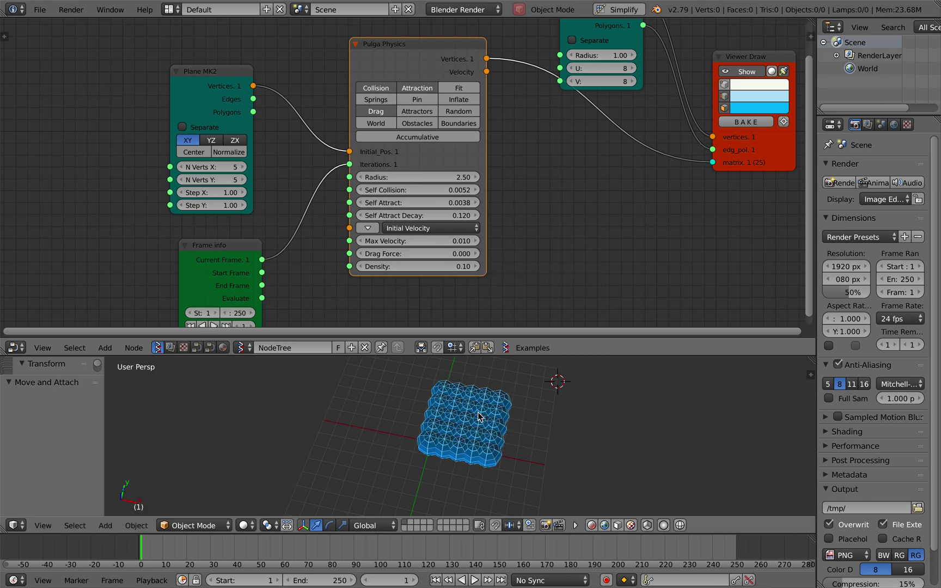
- Add an A Number node set to 1.50 and connect it to the Radius inputs of Pulga Physics and the sphere node
{"action": "key", "text": "alt+space"}
{"action": "type", "text": "a n"}
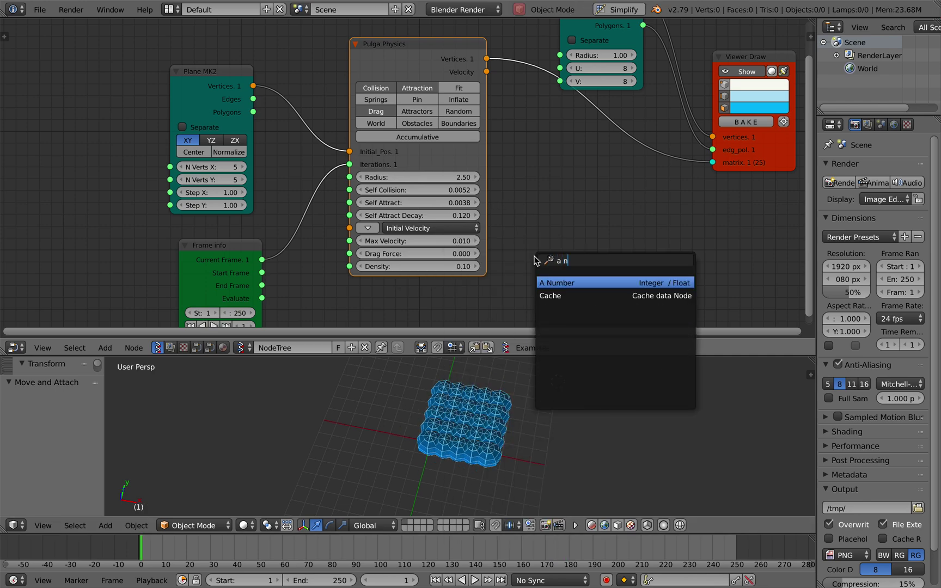
{"action": "key", "text": "Return"}
{"action": "left_click", "coordinate": [32, 215]}
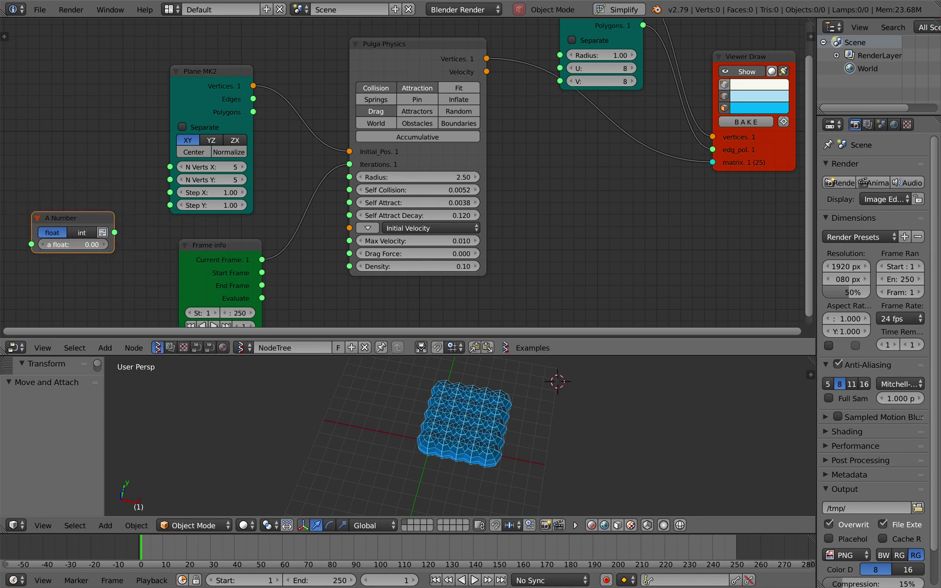
{"action": "left_click_drag", "start_coordinate": [115, 233], "coordinate": [560, 55]}
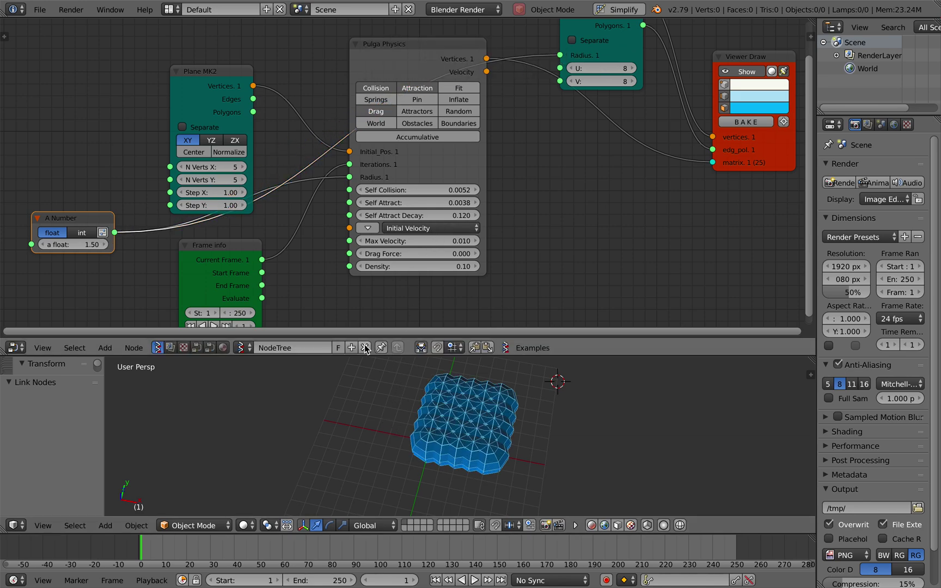
- Play the animation and raise the A Number float value to 1.80
{"action": "left_click", "coordinate": [474, 580]}
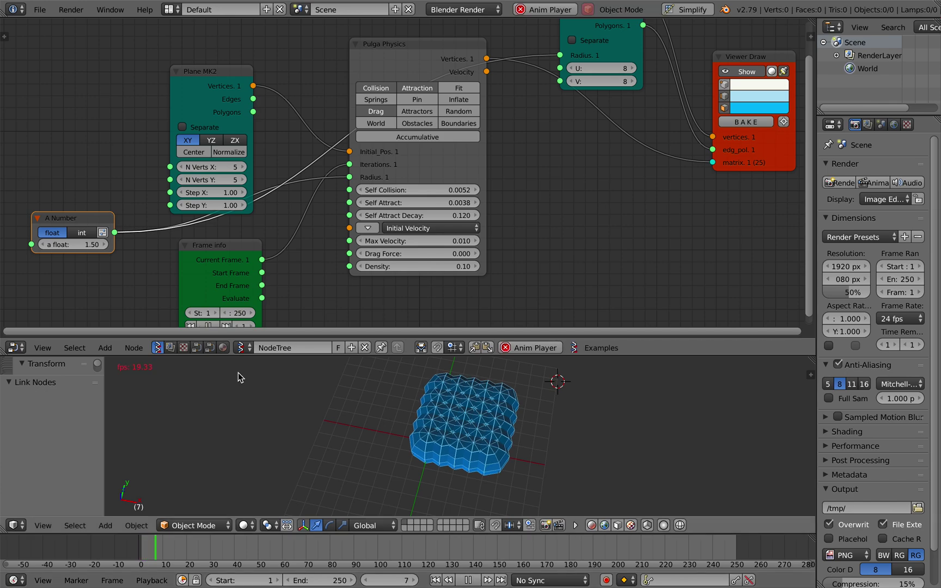
{"action": "mouse_move", "coordinate": [87, 245]}
{"action": "left_mouse_down"}
{"action": "mouse_move", "coordinate": [114, 244]}
{"action": "mouse_move", "coordinate": [77, 245]}
{"action": "mouse_move", "coordinate": [93, 244]}
{"action": "left_mouse_up"}
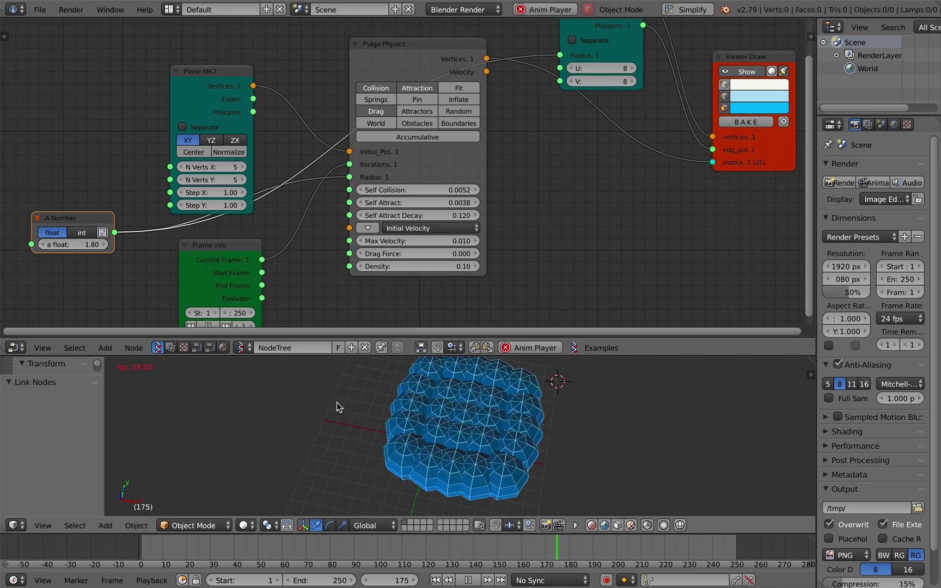
- Set the timeline's end frame to 1000
{"action": "left_click", "coordinate": [316, 580]}
{"action": "type", "text": "1000"}
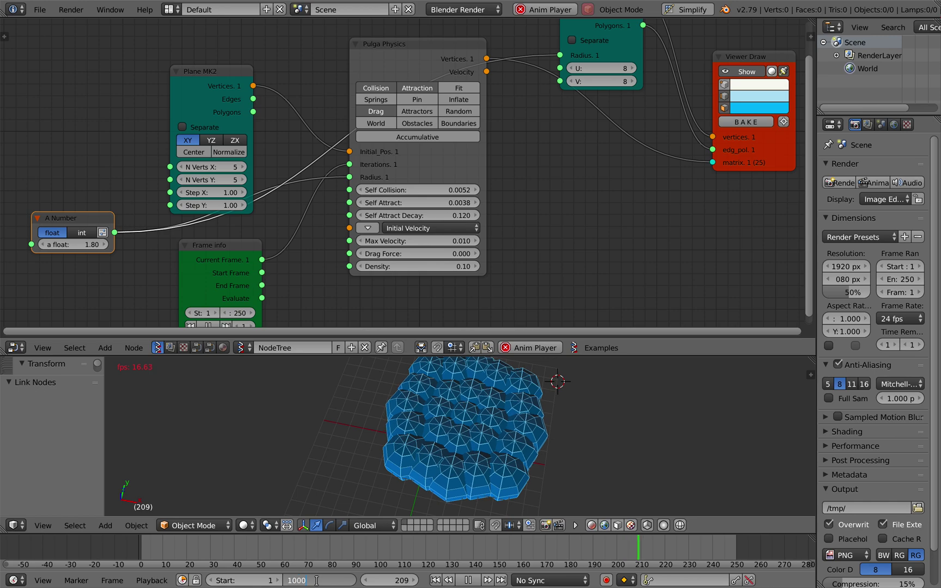
{"action": "key", "text": "Return"}
- Stop the playback and save the file as an incremented copy named pulga_demo_003.blend
{"action": "key", "text": "ctrl+s"}
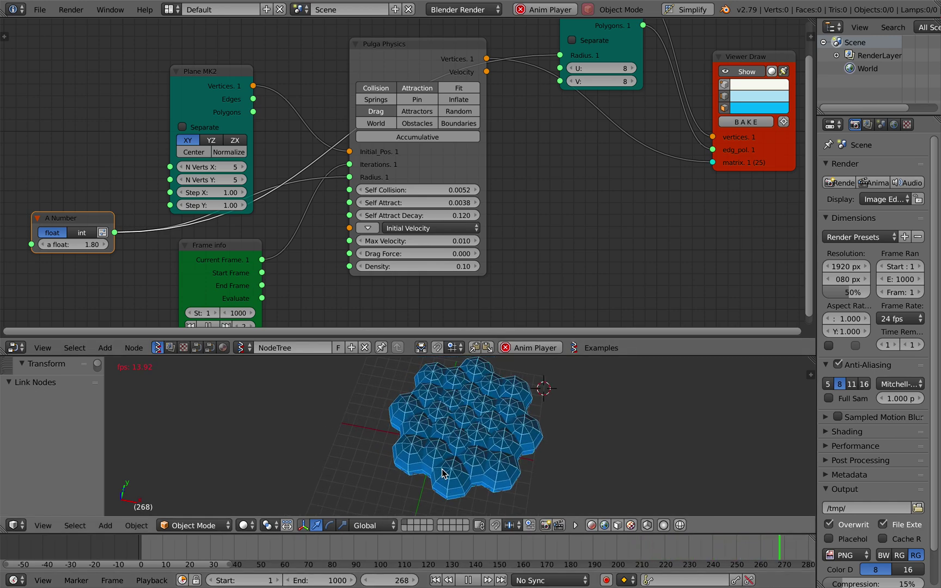
{"action": "left_click", "coordinate": [468, 581]}
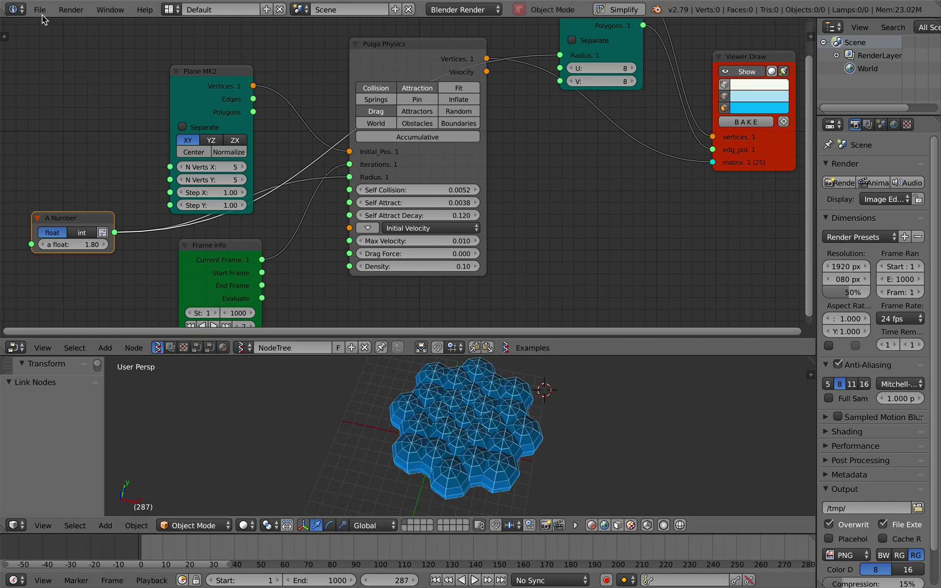
{"action": "left_click", "coordinate": [41, 10]}
{"action": "left_click", "coordinate": [117, 124]}
{"action": "left_click", "coordinate": [852, 59]}
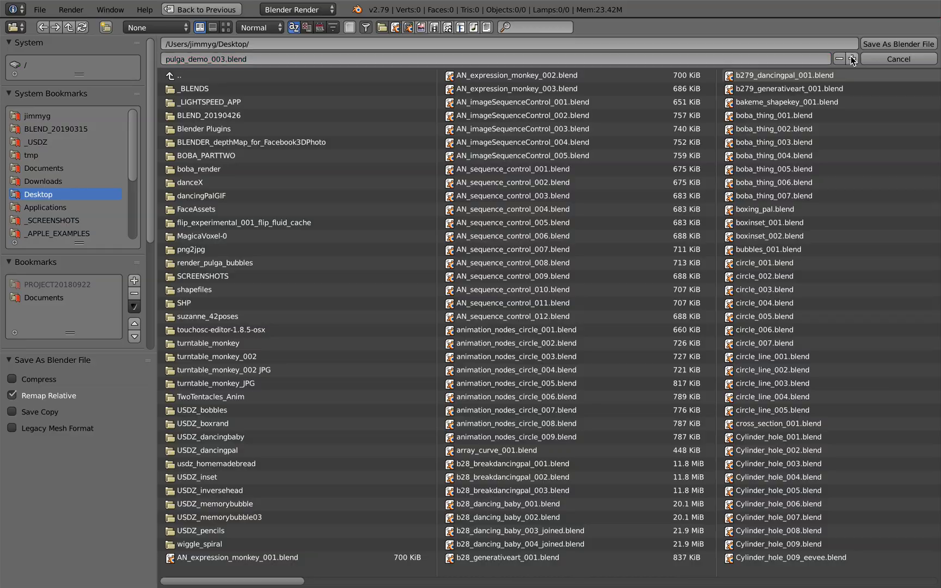
{"action": "left_click", "coordinate": [899, 43]}
- Spread the Plane MK2, Pulga Physics and A Number nodes apart to make the connections easier to follow
{"action": "left_click_drag", "start_coordinate": [206, 71], "coordinate": [196, 59]}
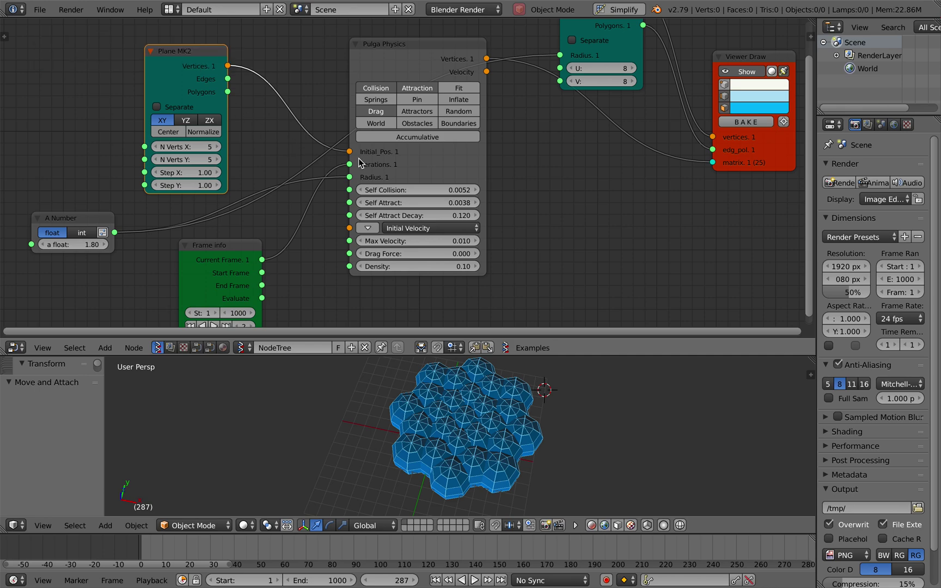
{"action": "left_click_drag", "start_coordinate": [431, 156], "coordinate": [445, 144]}
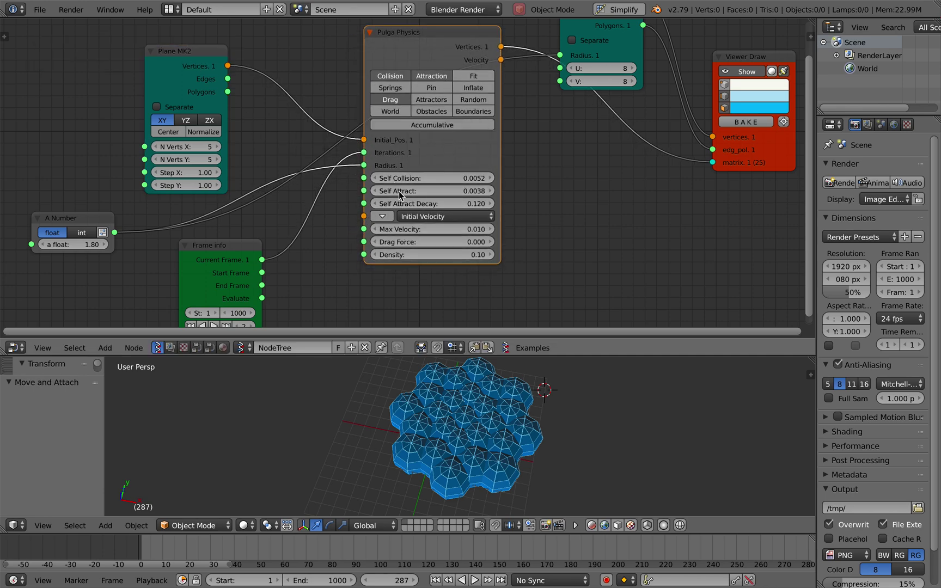
{"action": "left_click_drag", "start_coordinate": [173, 73], "coordinate": [157, 61]}
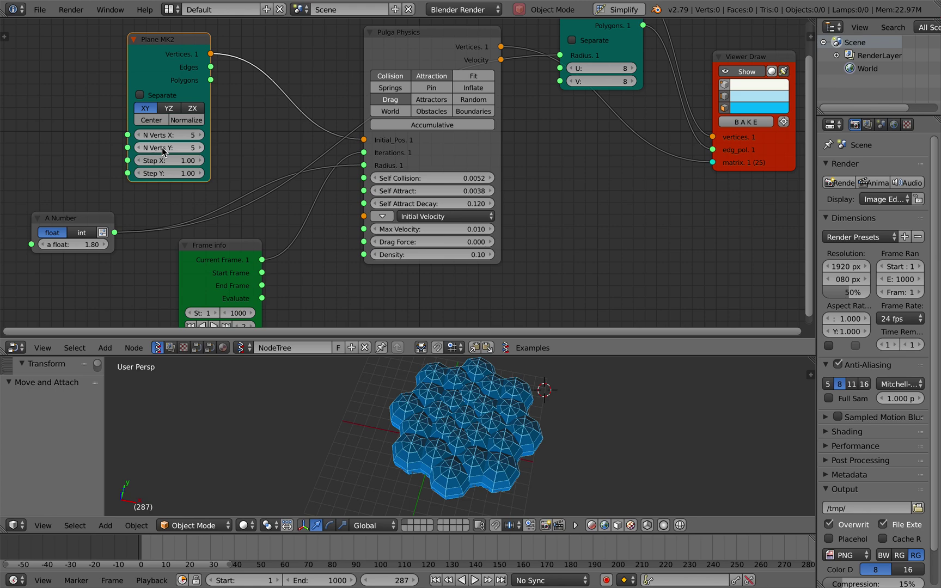
{"action": "left_click_drag", "start_coordinate": [90, 220], "coordinate": [73, 201]}
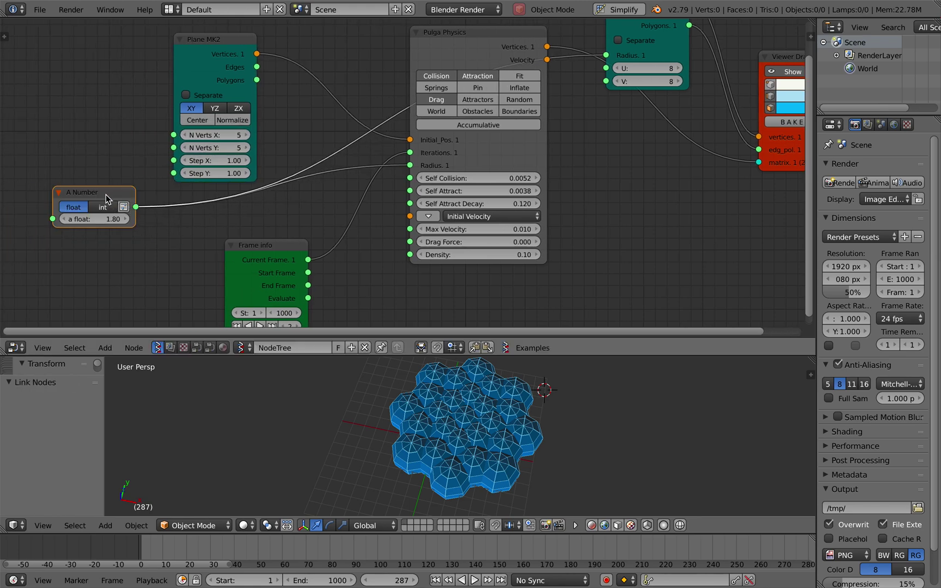
- Replace the A Number node with a Random Num Gen node set to Float, Size 25 and Float Low 0.20
{"action": "key", "text": "x"}
{"action": "key", "text": "alt+space"}
{"action": "type", "text": "random n"}
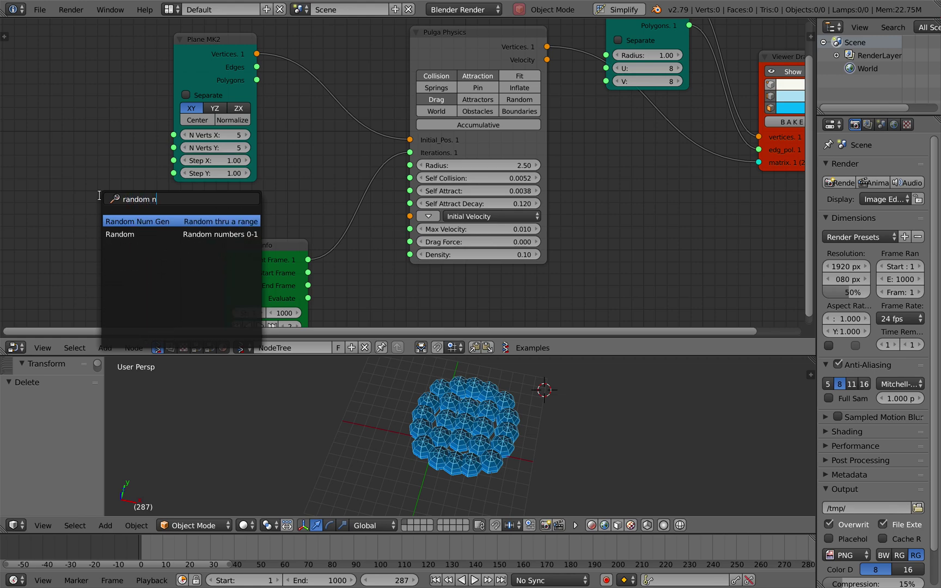
{"action": "key", "text": "Return"}
{"action": "left_click", "coordinate": [64, 186]}
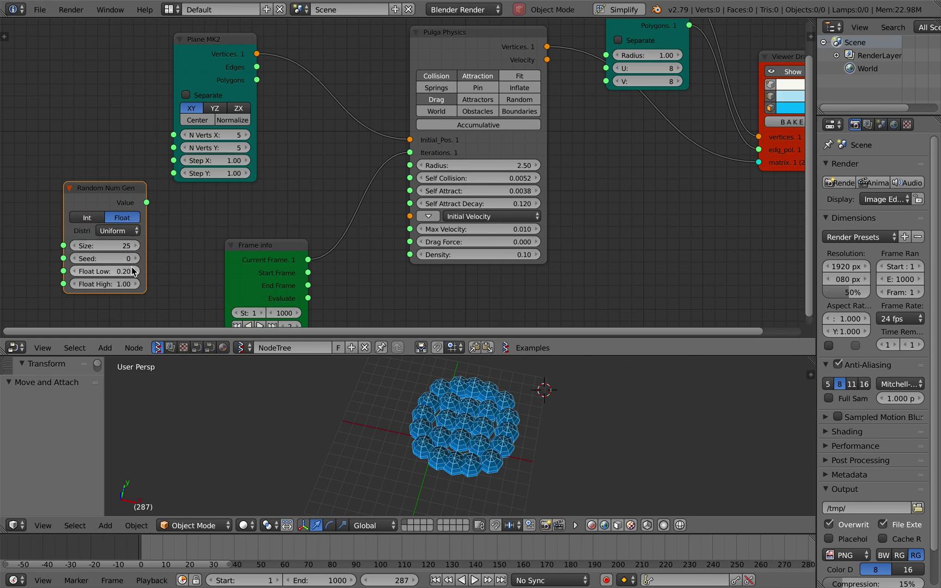
- Connect the Random Num Gen Value output to the Radius inputs of Pulga Physics and the sphere node
{"action": "left_click_drag", "start_coordinate": [146, 203], "coordinate": [339, 144]}
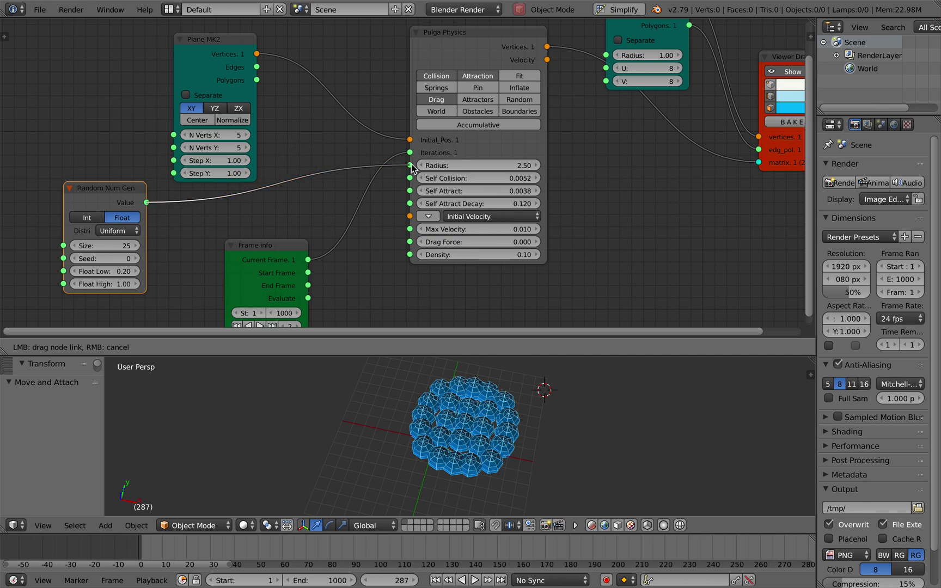
{"action": "left_click_drag", "start_coordinate": [413, 168], "coordinate": [410, 165]}
{"action": "left_click_drag", "start_coordinate": [146, 203], "coordinate": [606, 55]}
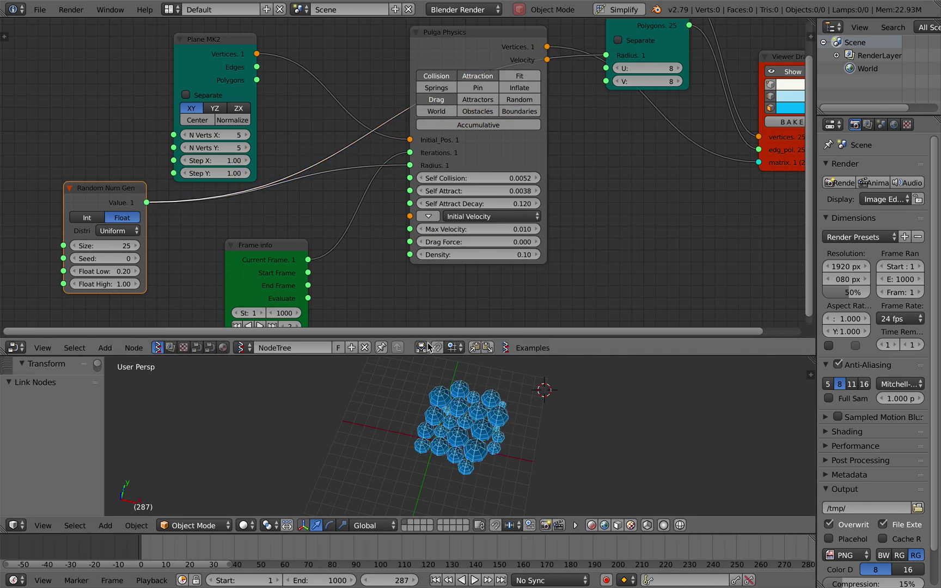
- Replay the animation from the first frame, stop it partway, and examine up close how the randomly sized spheres collide
{"action": "scroll", "coordinate": [458, 422], "scroll_direction": "up", "scroll_amount": 1}
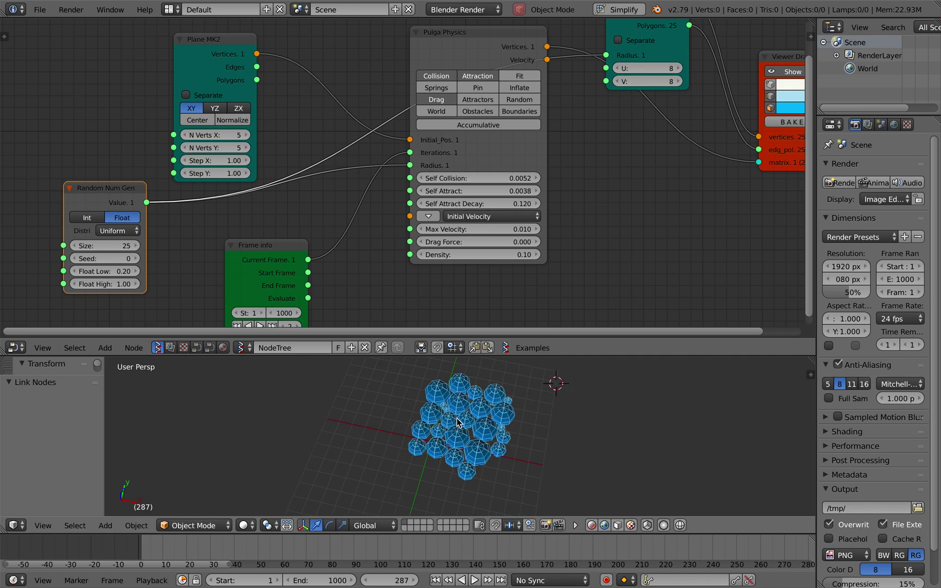
{"action": "left_click", "coordinate": [435, 580]}
{"action": "left_click", "coordinate": [475, 580]}
{"action": "scroll", "coordinate": [466, 472], "scroll_direction": "up", "scroll_amount": 3}
{"action": "middle_click_drag", "start_coordinate": [467, 473], "coordinate": [472, 478]}
{"action": "middle_click_drag", "start_coordinate": [482, 188], "coordinate": [481, 193]}
{"action": "scroll", "coordinate": [482, 192], "scroll_direction": "up", "scroll_amount": 4, "text": "shift"}
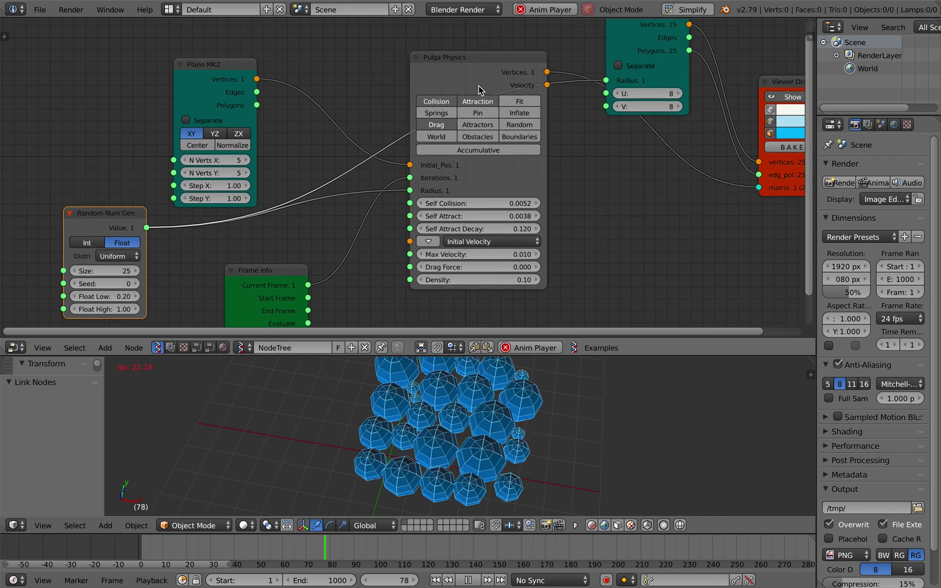
{"action": "scroll", "coordinate": [520, 388], "scroll_direction": "down", "scroll_amount": 2}
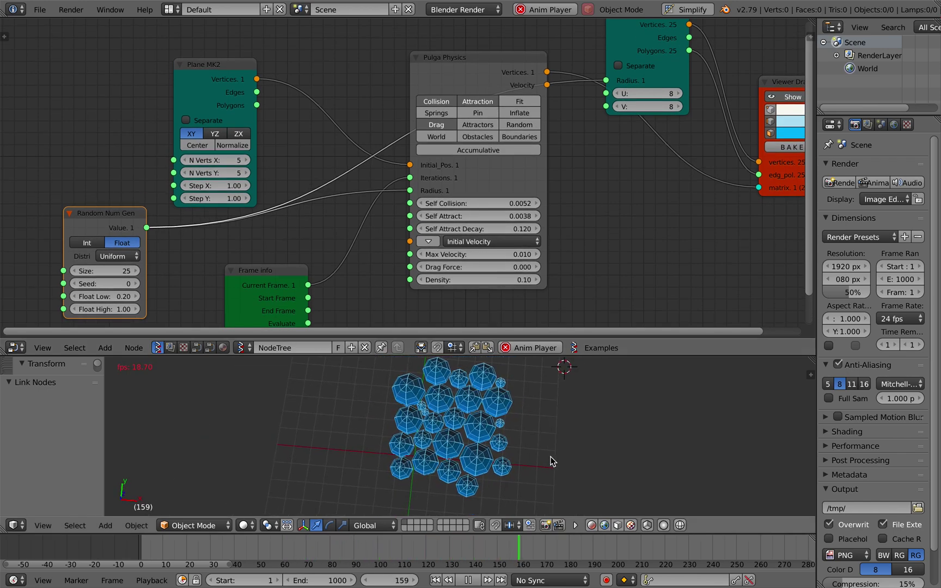
{"action": "left_click", "coordinate": [468, 582]}
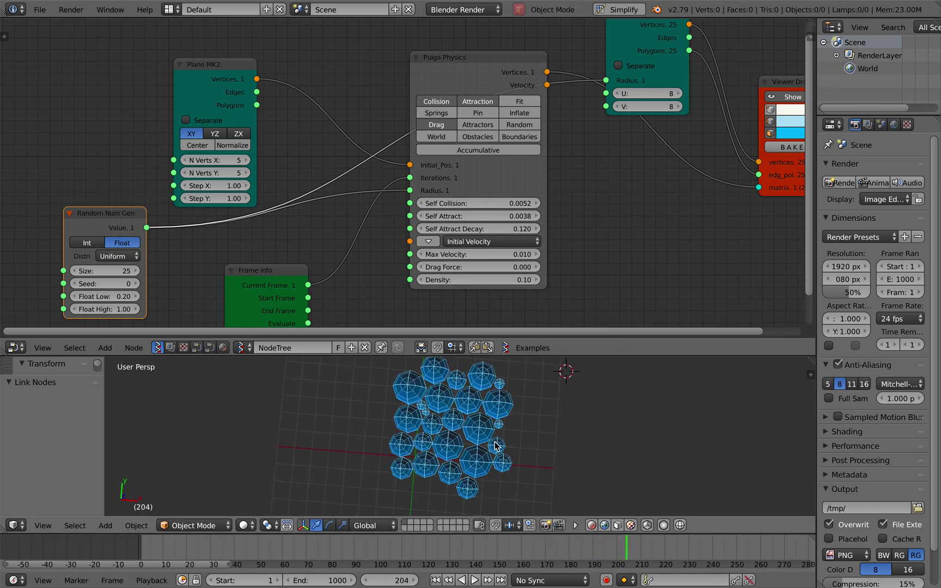
{"action": "middle_click_drag", "start_coordinate": [494, 442], "coordinate": [495, 443]}
{"action": "scroll", "coordinate": [494, 442], "scroll_direction": "up", "scroll_amount": 5}
{"action": "scroll", "coordinate": [496, 442], "scroll_direction": "down", "scroll_amount": 4}
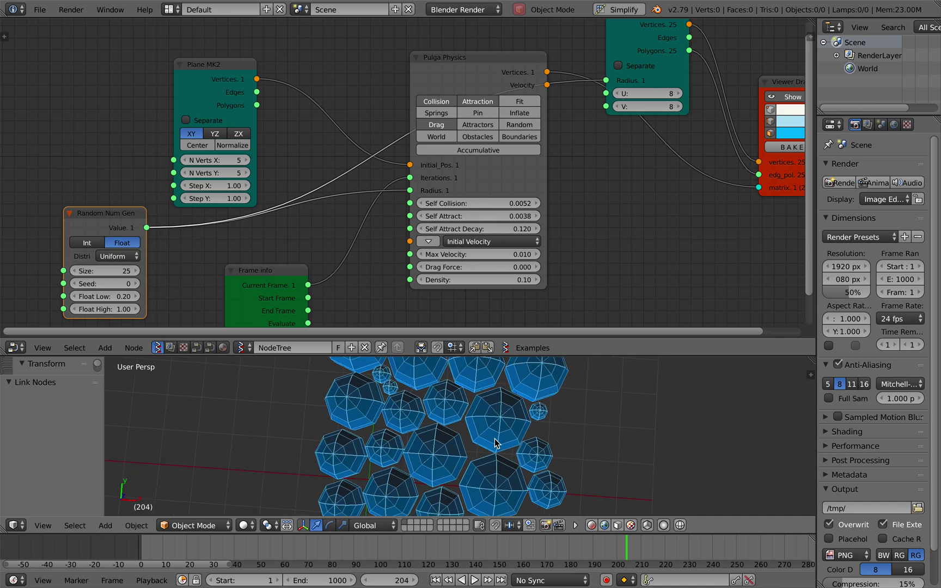
- Save over the current file and save a new numbered version of pulga_demo_003.blend in the Desktop folder
{"action": "scroll", "coordinate": [494, 440], "scroll_direction": "up", "scroll_amount": 2}
{"action": "scroll", "coordinate": [495, 439], "scroll_direction": "down", "scroll_amount": 1}
{"action": "middle_click_drag", "start_coordinate": [495, 442], "coordinate": [495, 440]}
{"action": "key", "text": "ctrl+s"}
{"action": "left_click", "coordinate": [495, 440]}
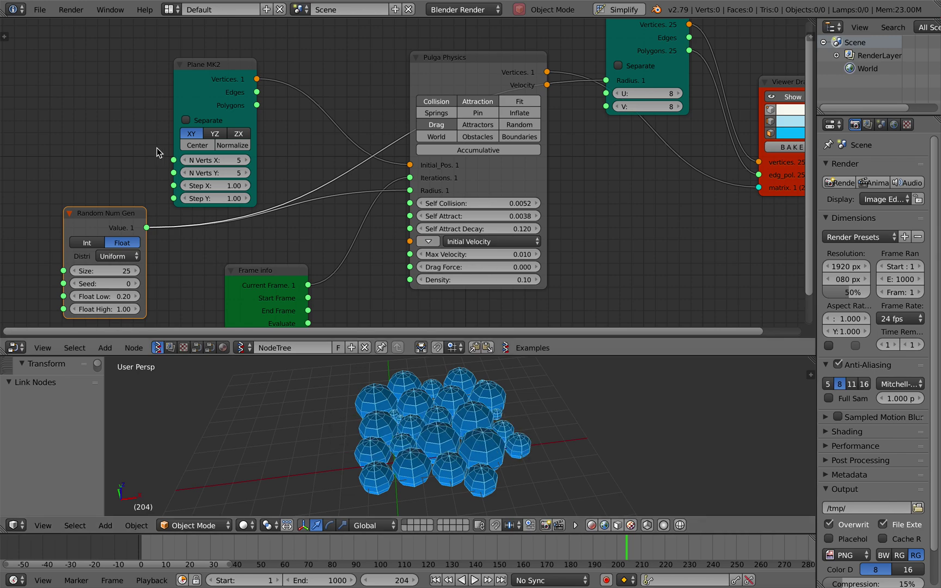
{"action": "left_click", "coordinate": [40, 10]}
{"action": "left_click", "coordinate": [77, 123]}
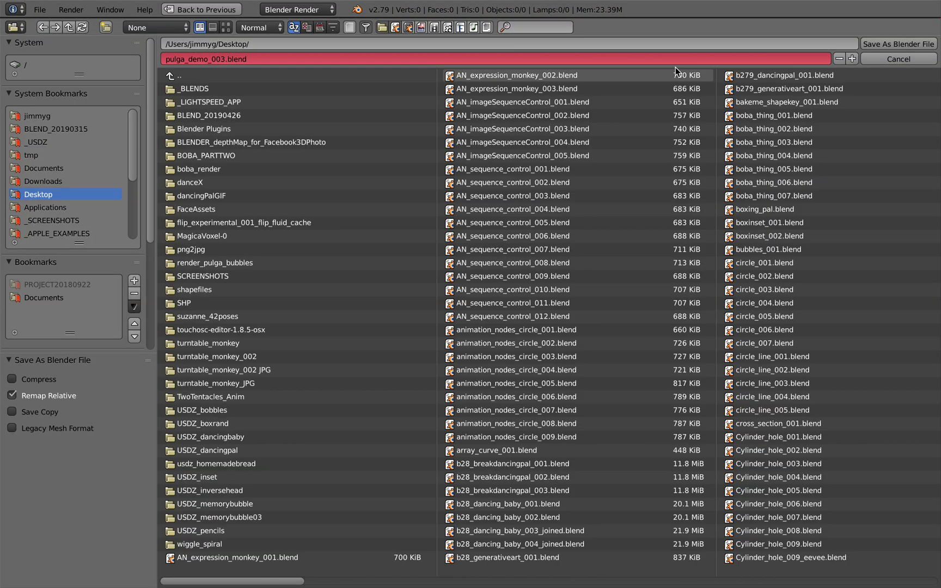
{"action": "left_click", "coordinate": [898, 44]}
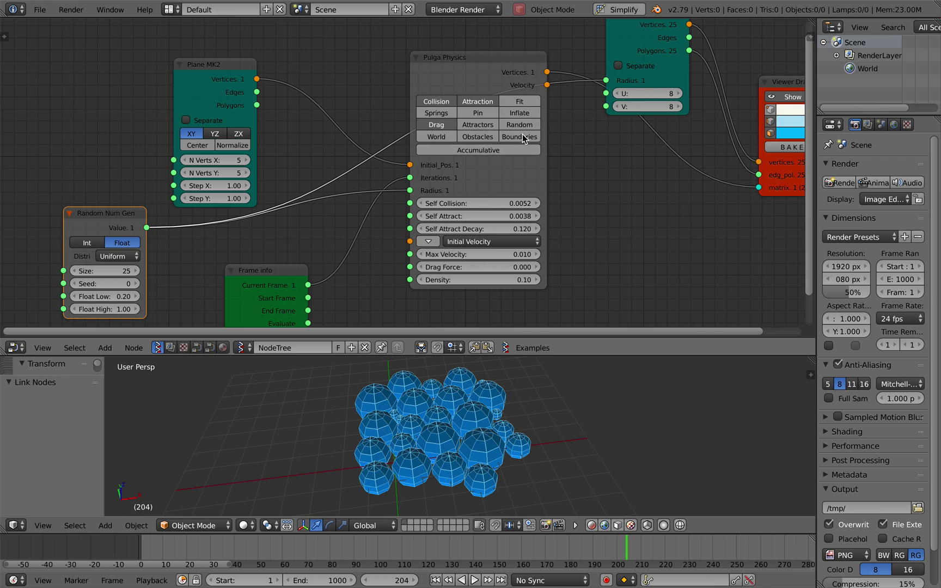
- Move Plane MK2 away from Pulga Physics and insert a Vector P Field node on the link between them
{"action": "left_click_drag", "start_coordinate": [223, 67], "coordinate": [115, 56]}
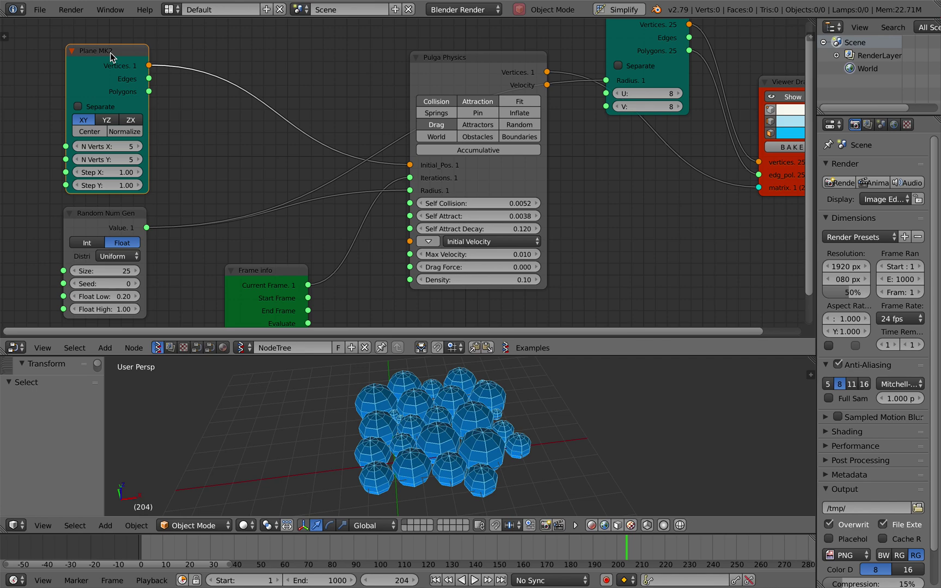
{"action": "key", "text": "alt+space"}
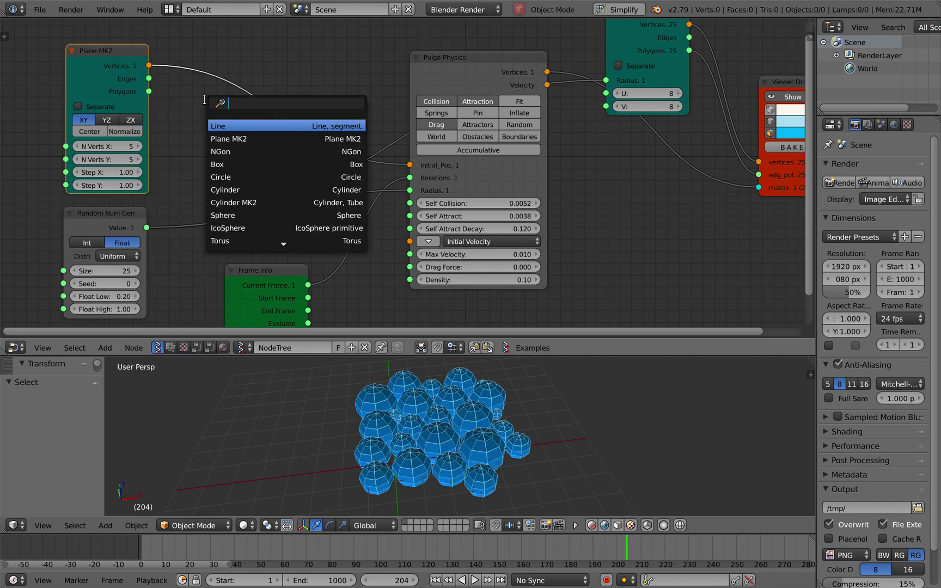
{"action": "type", "text": "vector p"}
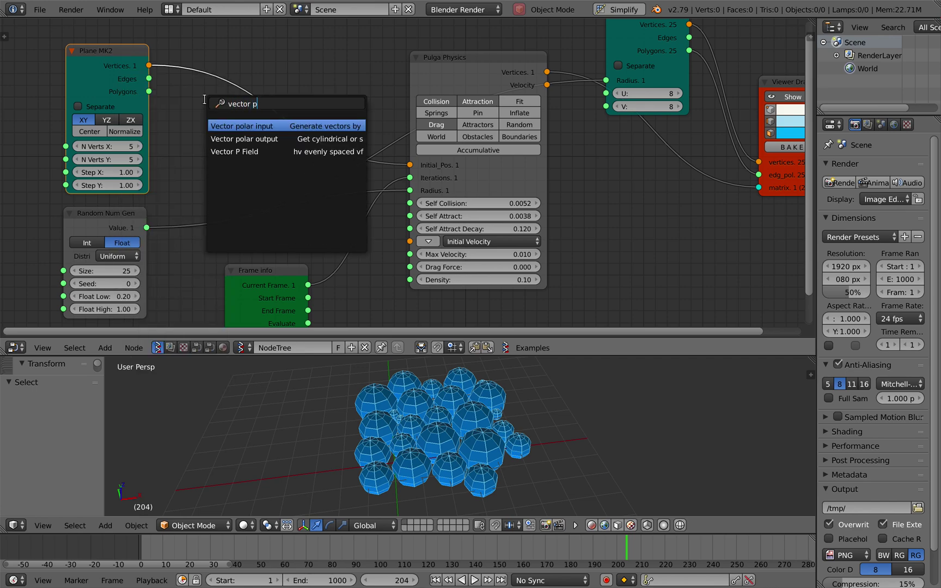
{"action": "key", "text": "Down"}
{"action": "key", "text": "Down"}
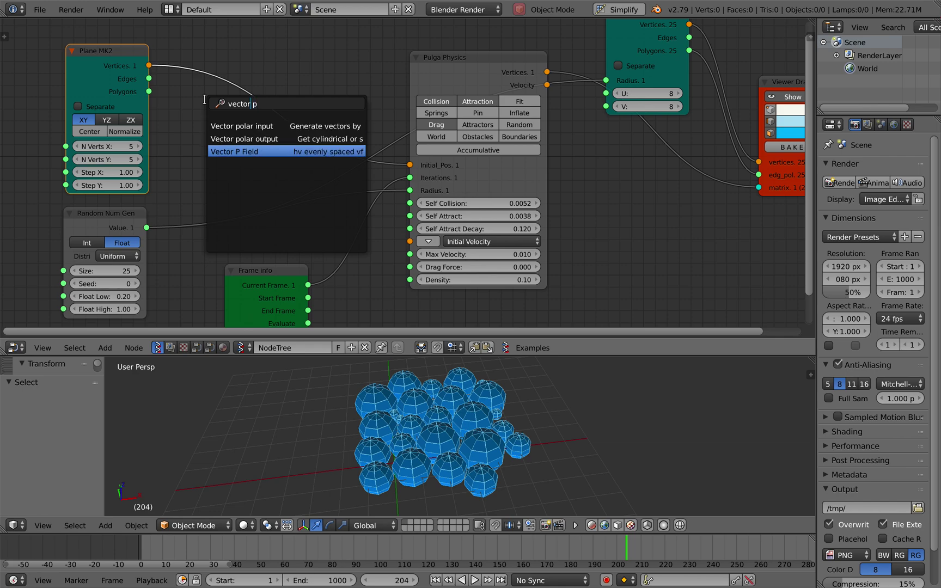
{"action": "key", "text": "Return"}
{"action": "left_click", "coordinate": [182, 36]}
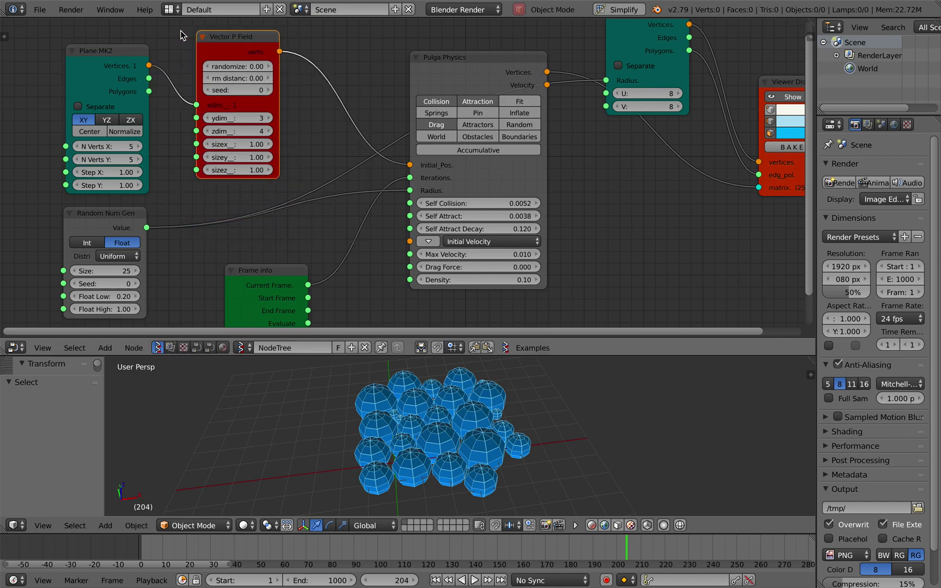
- Disconnect Plane MK2 from Vector P Field, setting its xdim, ydim and zdim to 5 and the Random Num Gen Size to 125
{"action": "left_click_drag", "start_coordinate": [198, 105], "coordinate": [176, 95]}
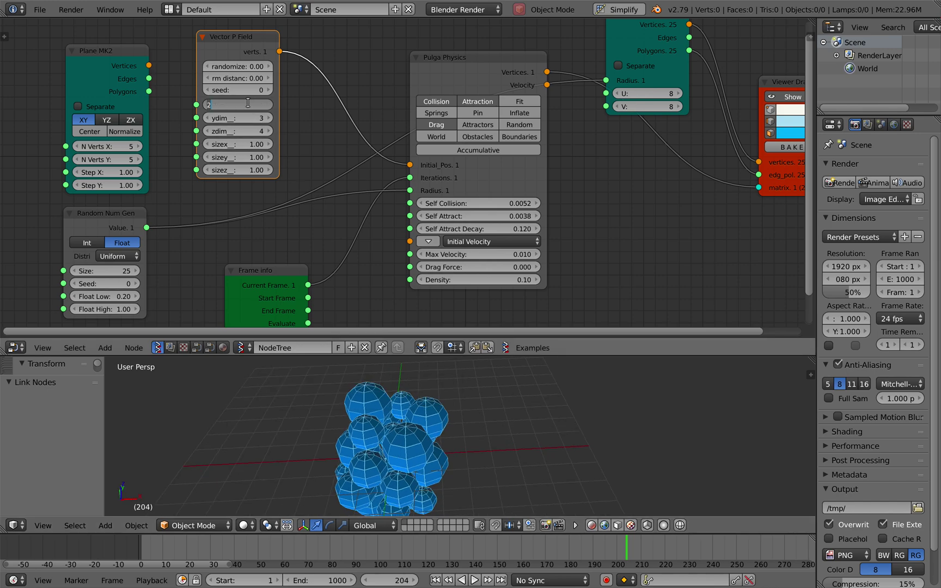
{"action": "type", "text": "5"}
{"action": "key", "text": "Tab"}
{"action": "type", "text": "5"}
{"action": "key", "text": "Tab"}
{"action": "type", "text": "5"}
{"action": "key", "text": "Tab"}
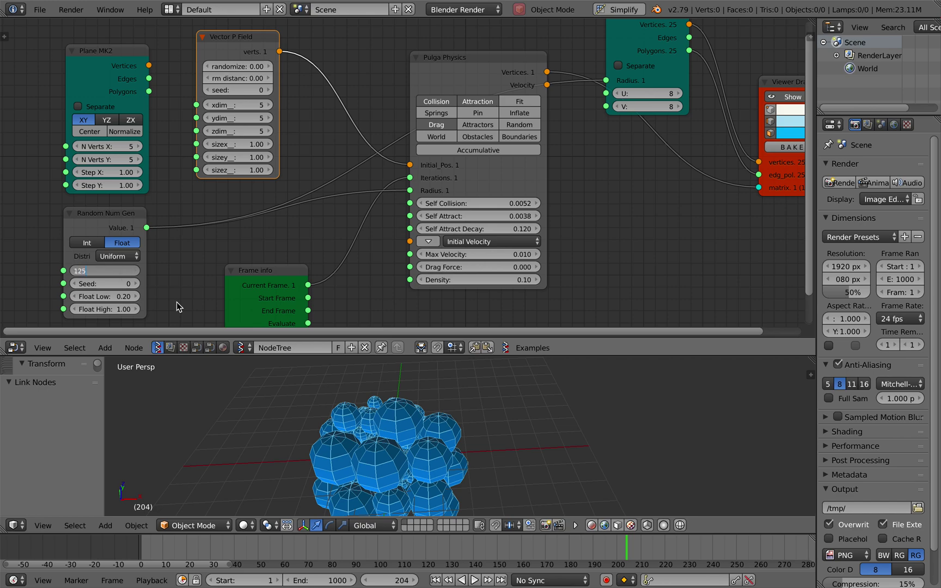
{"action": "key", "text": "Return"}
- Play the animation from the first frame in an enlarged 3D view, stop it partway and return to the first frame
{"action": "left_click", "coordinate": [435, 580]}
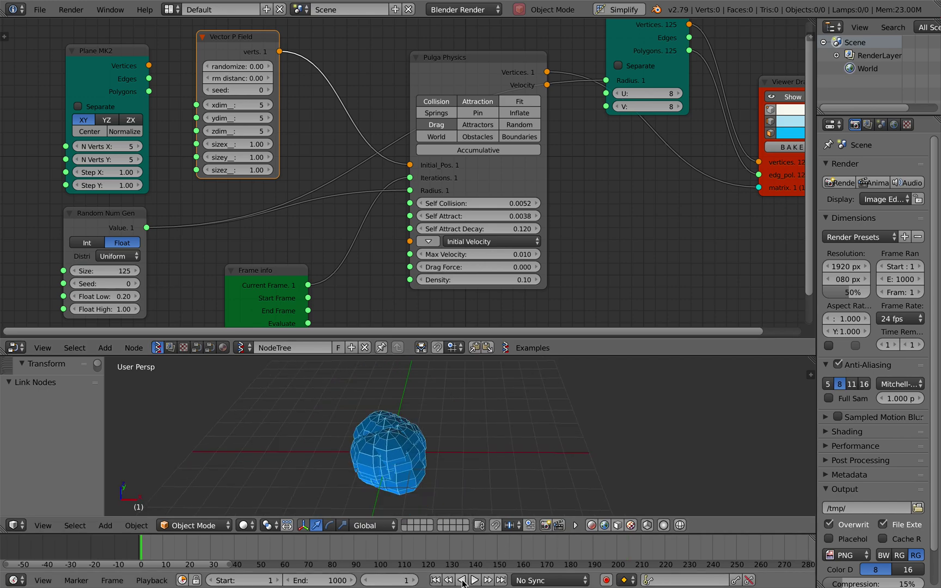
{"action": "left_click", "coordinate": [474, 580]}
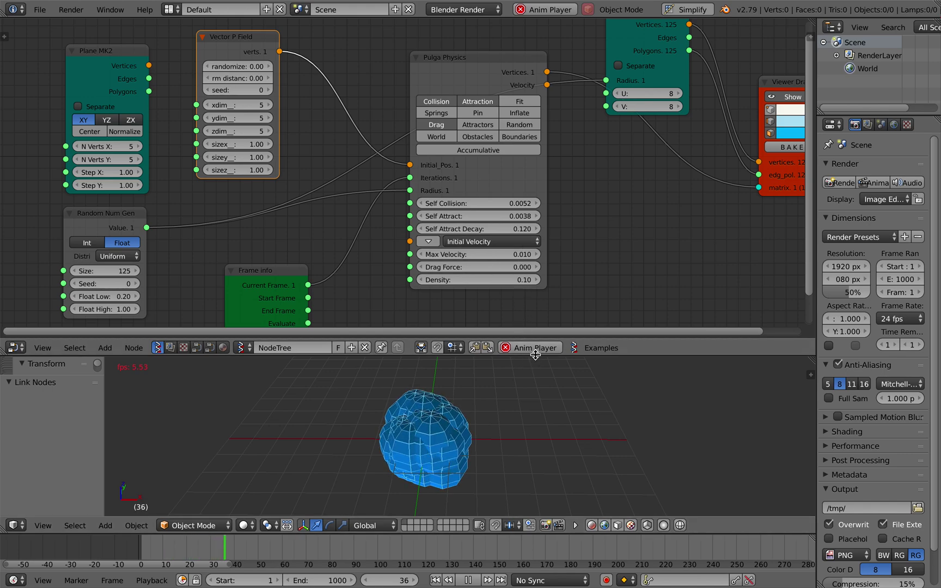
{"action": "left_click_drag", "start_coordinate": [533, 355], "coordinate": [532, 283]}
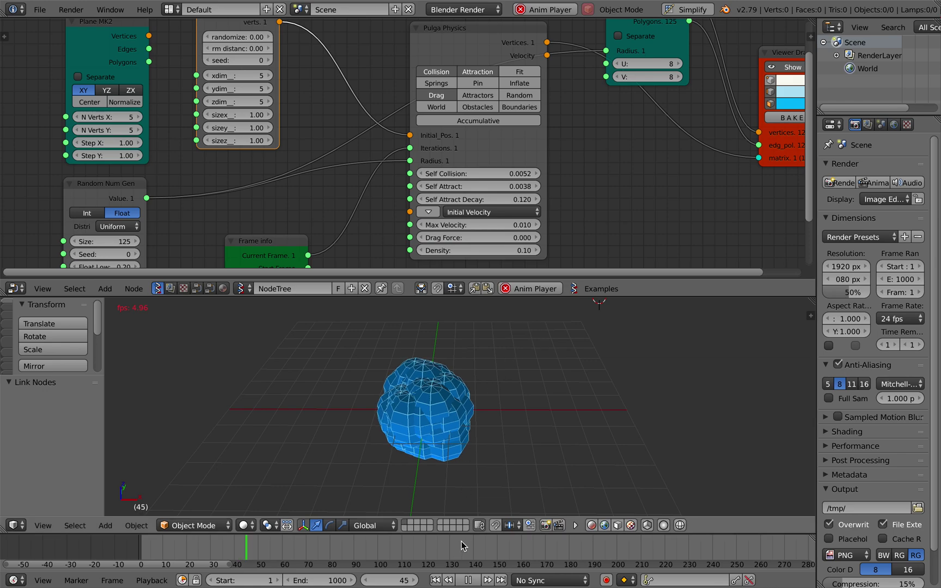
{"action": "left_click", "coordinate": [468, 580]}
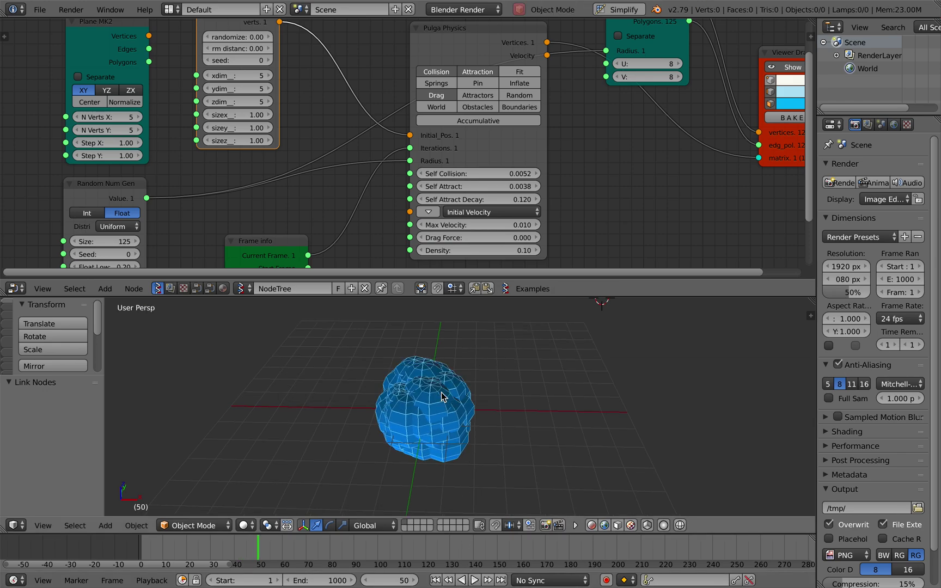
{"action": "left_click", "coordinate": [436, 581]}
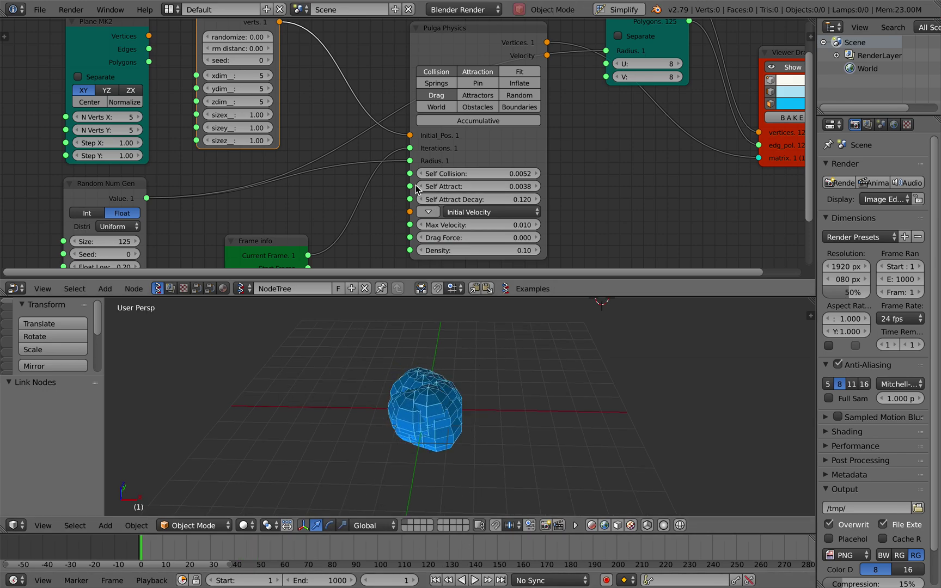
- Replace the Frame info link to Pulga Physics with a fixed Iterations value of 1000 and save over the file
{"action": "left_click_drag", "start_coordinate": [412, 150], "coordinate": [378, 147]}
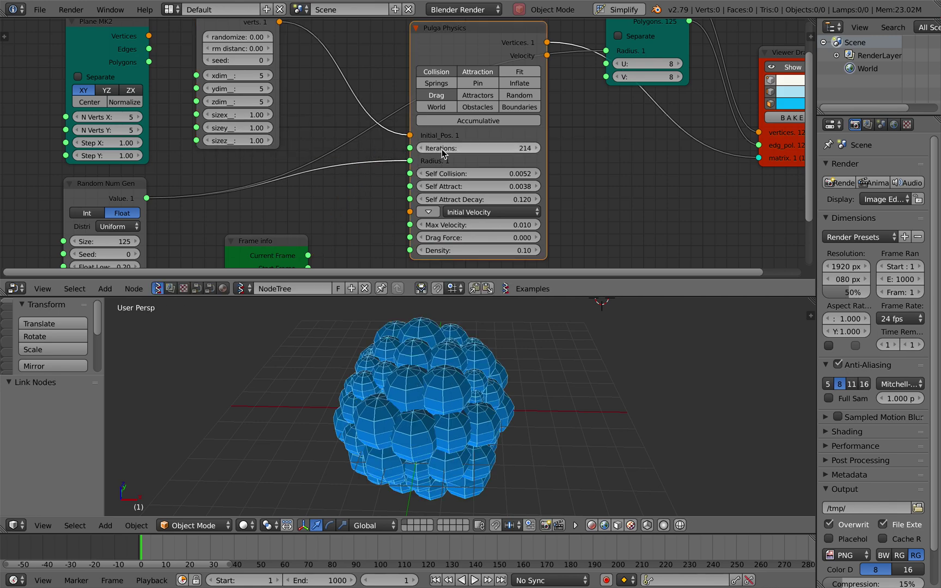
{"action": "key", "text": "Return"}
{"action": "left_click", "coordinate": [469, 149]}
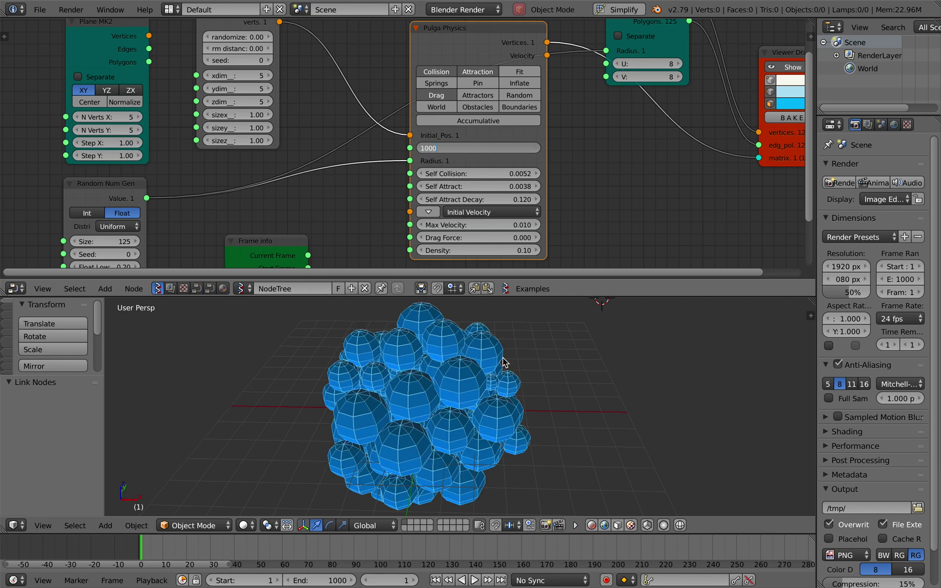
{"action": "scroll", "coordinate": [503, 358], "scroll_direction": "down", "scroll_amount": 5}
{"action": "scroll", "coordinate": [503, 358], "scroll_direction": "up", "scroll_amount": 5}
{"action": "scroll", "coordinate": [503, 357], "scroll_direction": "down", "scroll_amount": 3}
{"action": "key", "text": "ctrl+s"}
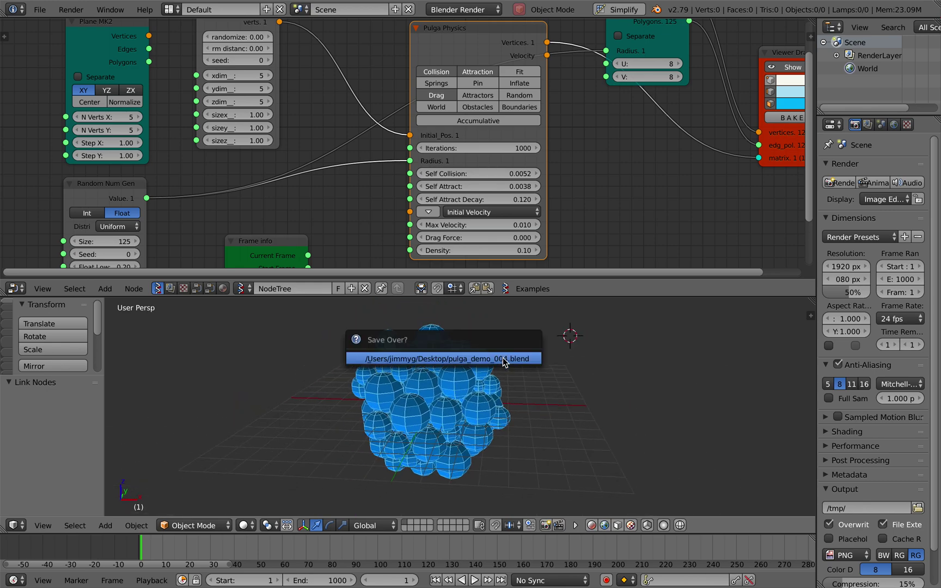
{"action": "left_click", "coordinate": [503, 357]}
- Move the Viewer Draw node farther from the Sphere node and save over the file
{"action": "middle_click_drag", "start_coordinate": [518, 316], "coordinate": [527, 364]}
{"action": "scroll", "coordinate": [603, 149], "scroll_direction": "right", "scroll_amount": 5}
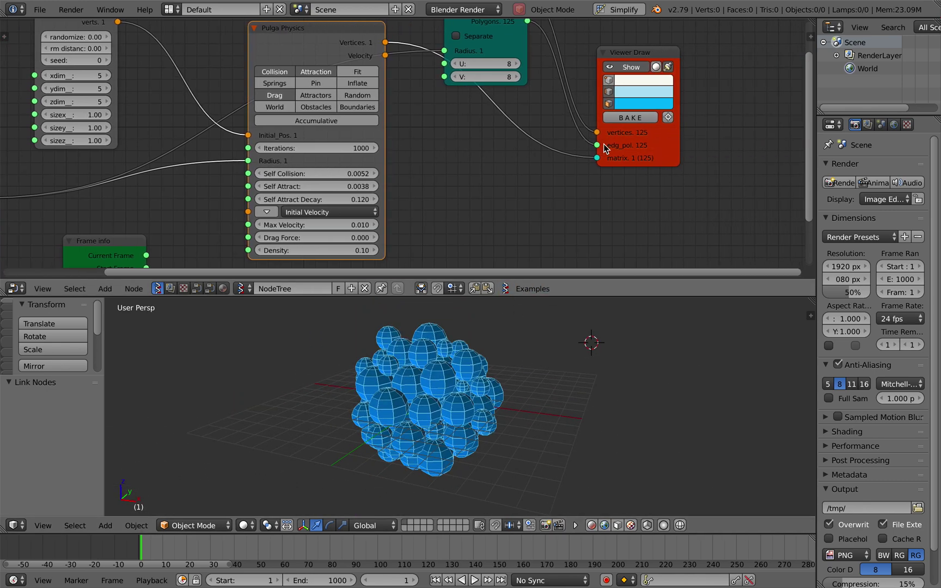
{"action": "left_click_drag", "start_coordinate": [629, 135], "coordinate": [652, 135]}
{"action": "scroll", "coordinate": [601, 108], "scroll_direction": "up", "scroll_amount": 2}
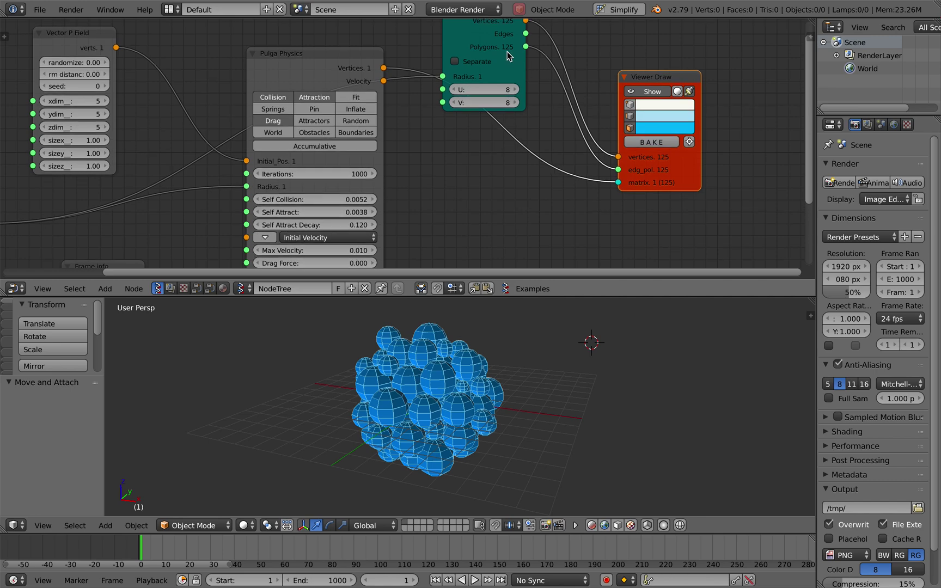
{"action": "scroll", "coordinate": [506, 47], "scroll_direction": "up", "scroll_amount": 1}
{"action": "key", "text": "ctrl+s"}
{"action": "left_click", "coordinate": [507, 247]}
- Set the seed of the Vector P Field node to 10
{"action": "scroll", "coordinate": [507, 248], "scroll_direction": "left", "scroll_amount": 5}
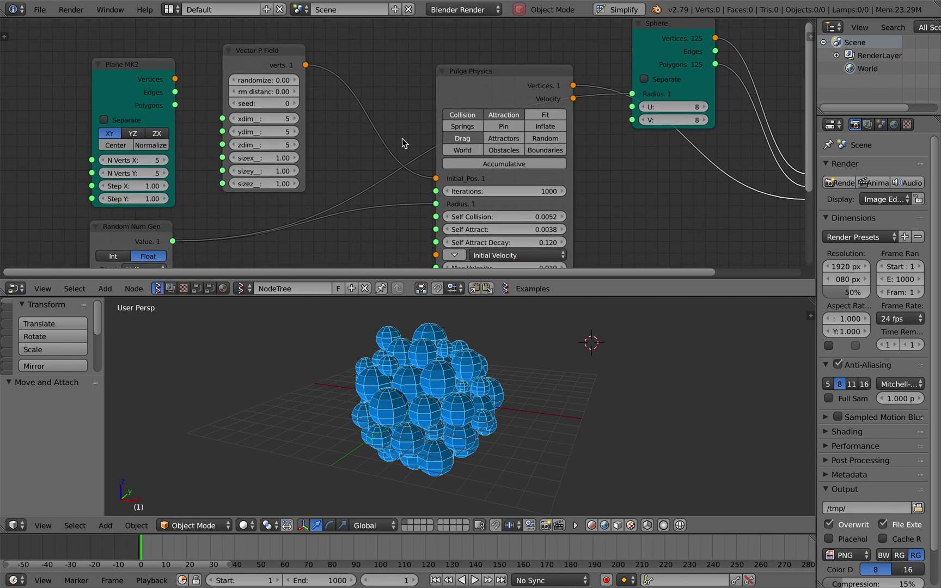
{"action": "middle_click_drag", "start_coordinate": [402, 138], "coordinate": [403, 132]}
{"action": "left_click", "coordinate": [295, 96]}
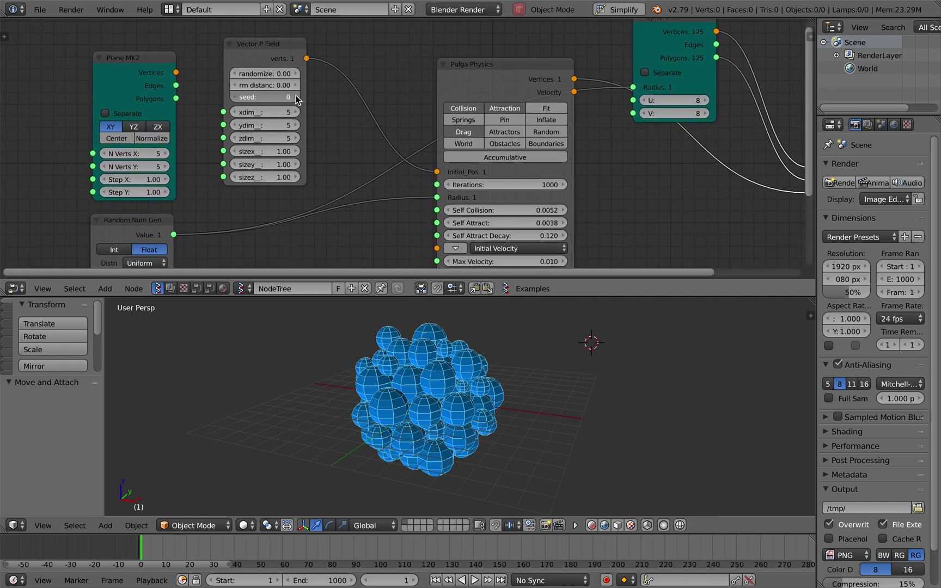
{"action": "left_click", "coordinate": [296, 97]}
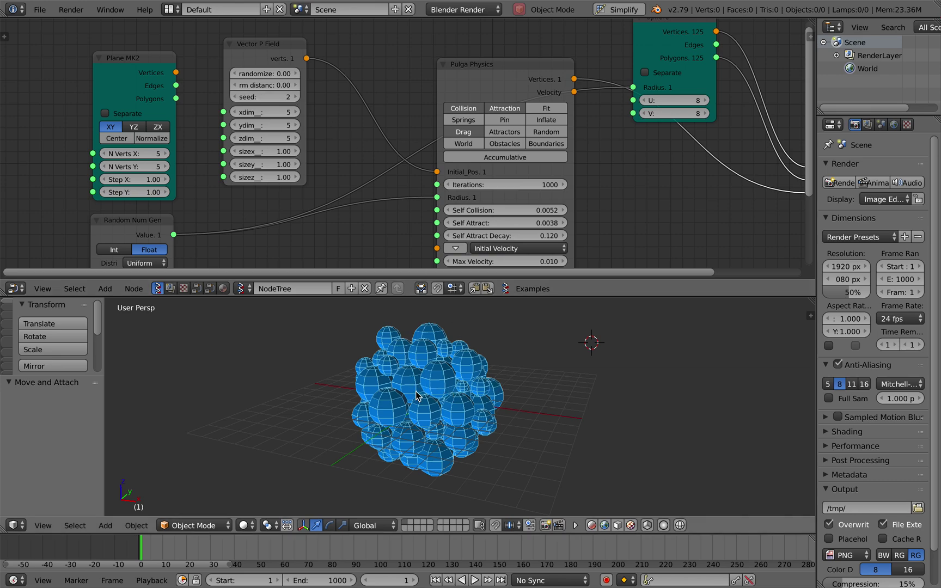
{"action": "middle_click_drag", "start_coordinate": [415, 391], "coordinate": [427, 393]}
{"action": "left_click", "coordinate": [279, 88]}
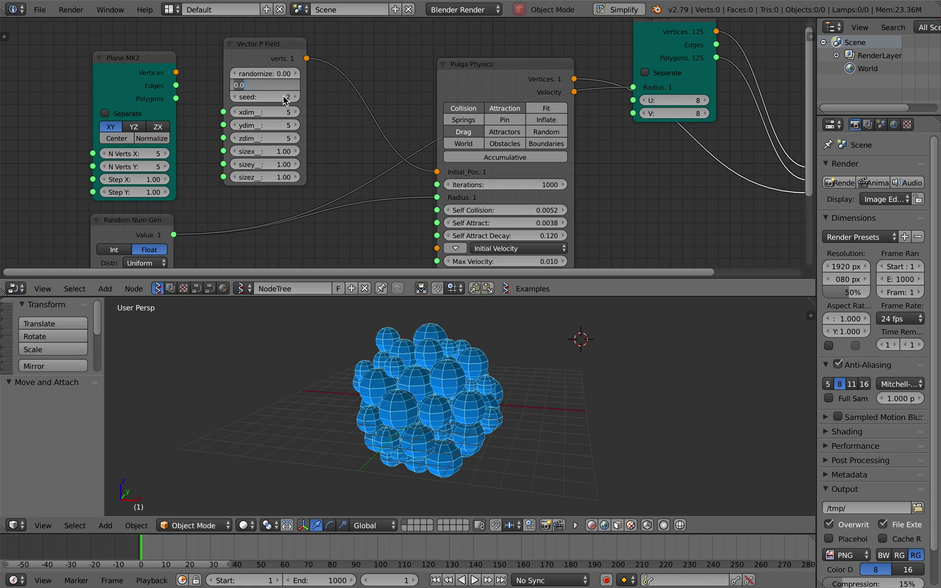
{"action": "left_click", "coordinate": [282, 96]}
{"action": "left_click", "coordinate": [278, 96]}
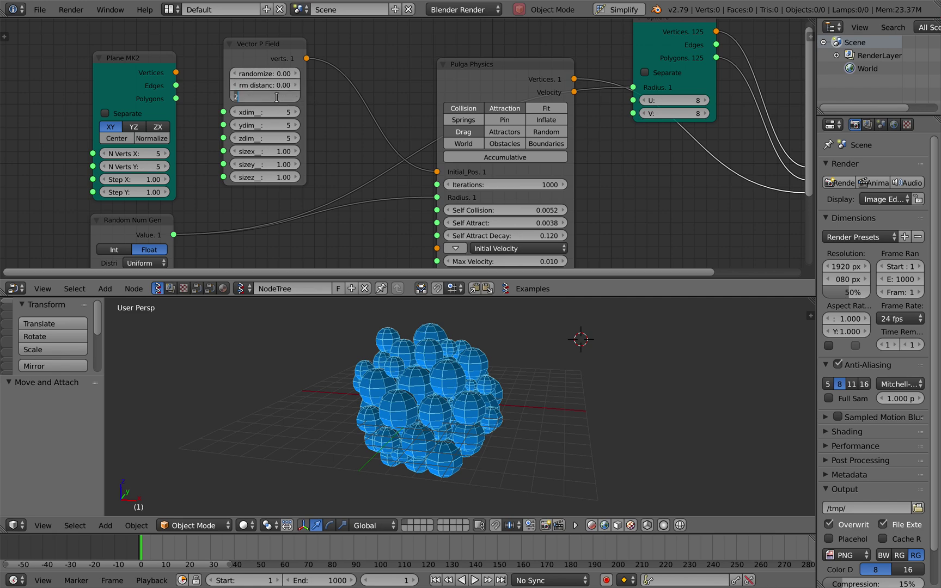
{"action": "type", "text": "10"}
{"action": "key", "text": "Return"}
{"action": "scroll", "coordinate": [309, 129], "scroll_direction": "down", "scroll_amount": 5}
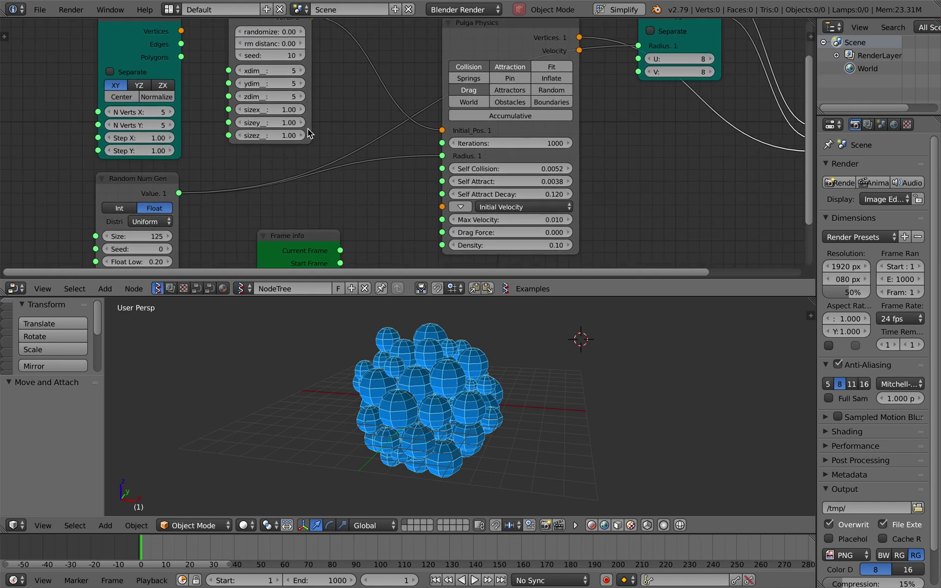
- Try Seed 10 on the Random Num Gen node, and set it to 50 for a different size distribution
{"action": "scroll", "coordinate": [308, 129], "scroll_direction": "down", "scroll_amount": 2}
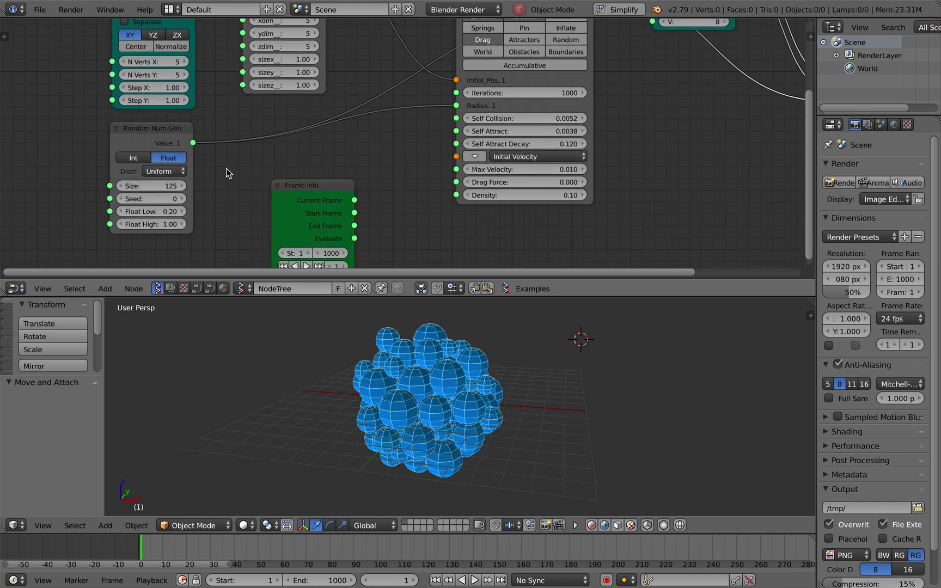
{"action": "left_click", "coordinate": [166, 199]}
{"action": "key", "text": "Return"}
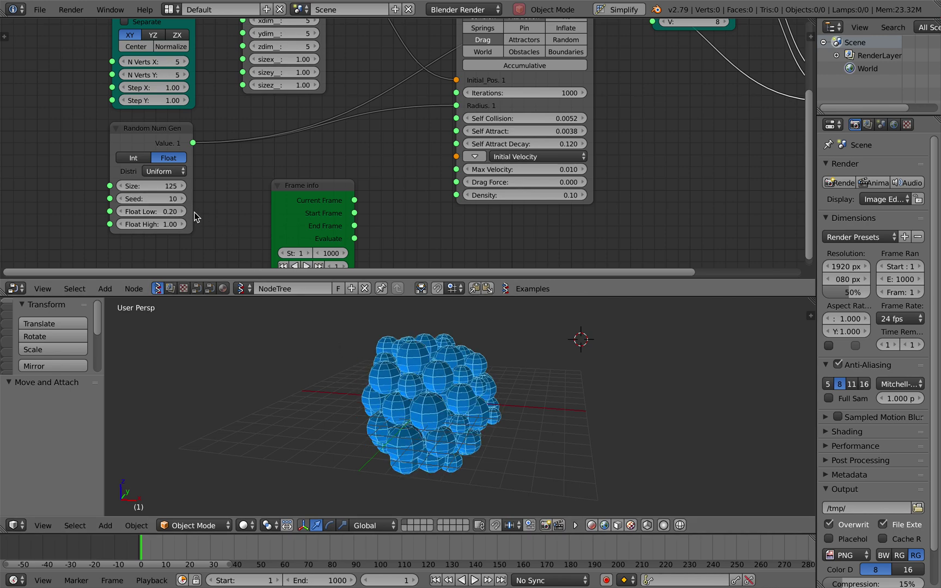
{"action": "left_click", "coordinate": [157, 199]}
{"action": "key", "text": "Return"}
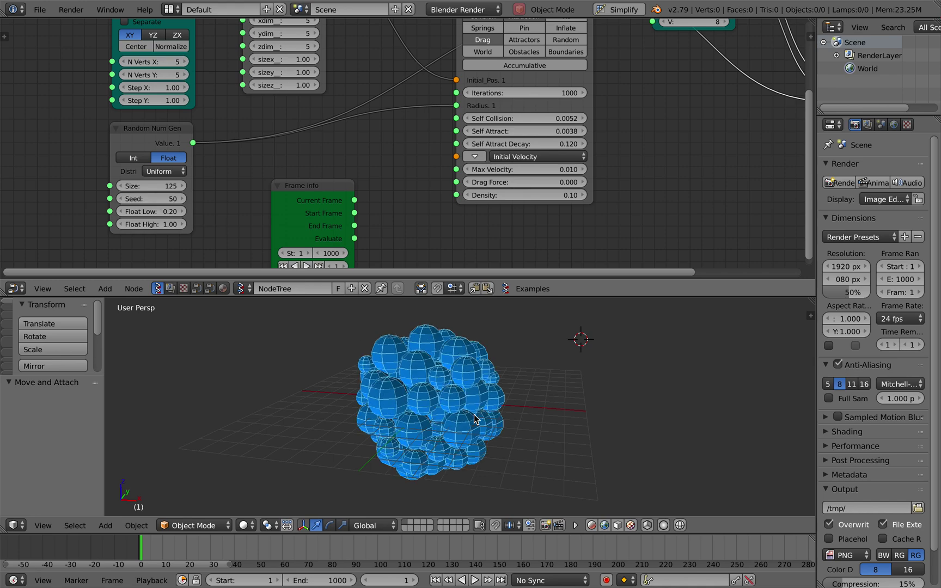
- View the sphere cluster from another angle and save over the current file with the new seed values
{"action": "scroll", "coordinate": [474, 415], "scroll_direction": "right", "scroll_amount": 1}
{"action": "key", "text": "ctrl+s"}
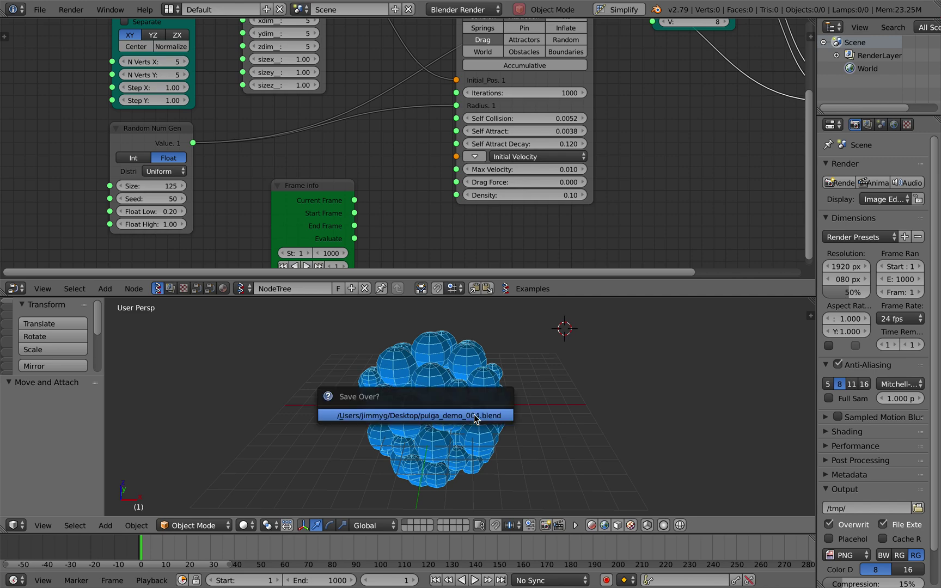
{"action": "left_click", "coordinate": [474, 415]}
{"action": "scroll", "coordinate": [475, 415], "scroll_direction": "right", "scroll_amount": 1}
{"action": "scroll", "coordinate": [627, 172], "scroll_direction": "right", "scroll_amount": 3}
{"action": "key", "text": "ctrl+s"}
{"action": "left_click", "coordinate": [626, 171]}
- Spread the Sphere and Viewer Draw nodes farther from Pulga Physics and raise Viewer Draw closer to the Sphere node's height
{"action": "scroll", "coordinate": [626, 171], "scroll_direction": "right", "scroll_amount": 5}
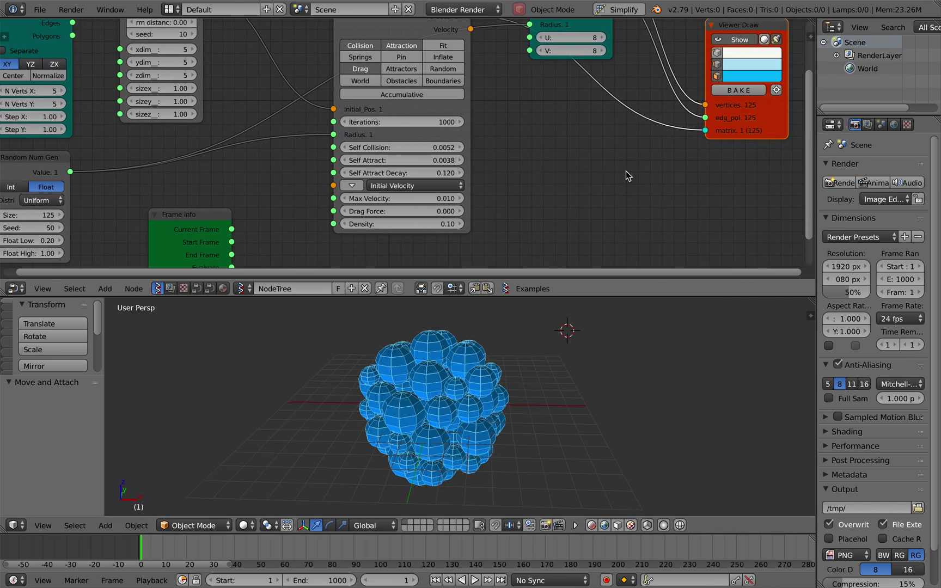
{"action": "scroll", "coordinate": [625, 172], "scroll_direction": "up", "scroll_amount": 3}
{"action": "left_click_drag", "start_coordinate": [524, 67], "coordinate": [543, 48]}
{"action": "left_click_drag", "start_coordinate": [659, 96], "coordinate": [671, 96]}
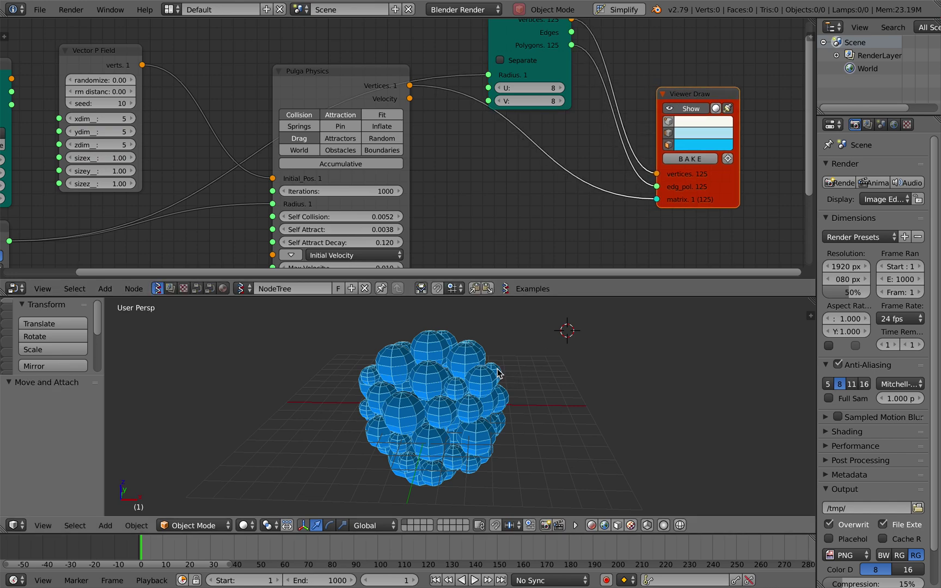
{"action": "scroll", "coordinate": [494, 442], "scroll_direction": "down", "scroll_amount": 5}
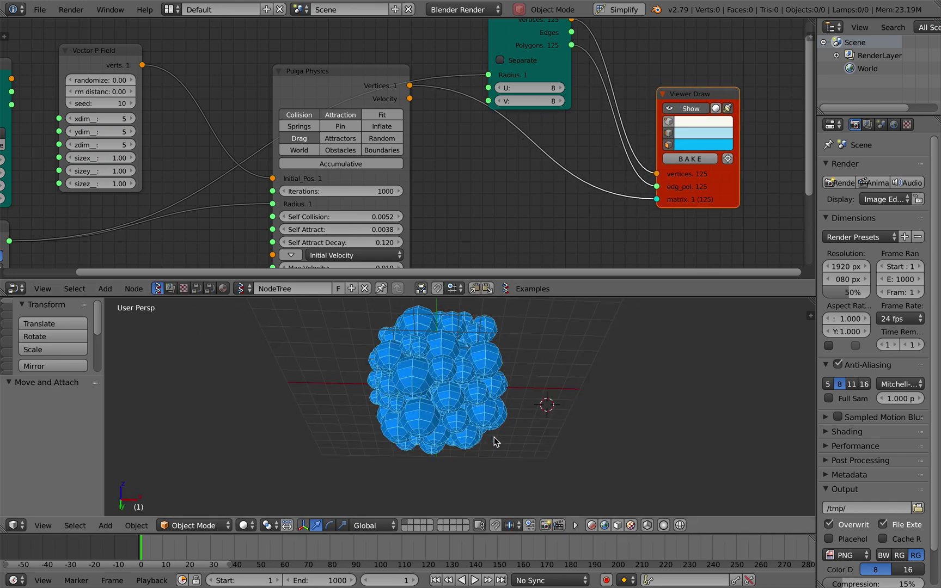
{"action": "scroll", "coordinate": [494, 442], "scroll_direction": "up", "scroll_amount": 3}
{"action": "middle_click_drag", "start_coordinate": [476, 412], "coordinate": [476, 411]}
{"action": "left_click_drag", "start_coordinate": [718, 167], "coordinate": [729, 119]}
{"action": "scroll", "coordinate": [598, 140], "scroll_direction": "right", "scroll_amount": 2}
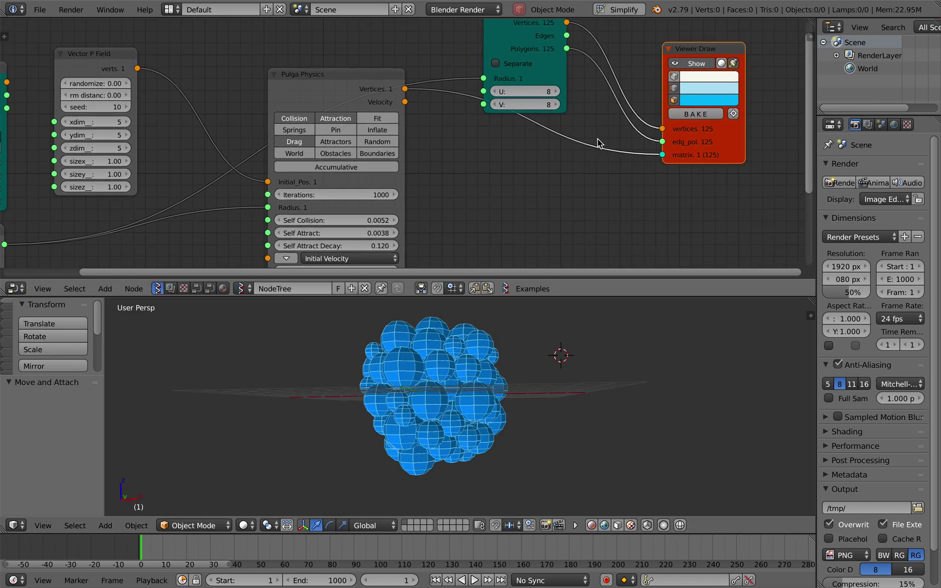
{"action": "scroll", "coordinate": [480, 171], "scroll_direction": "down", "scroll_amount": 1}
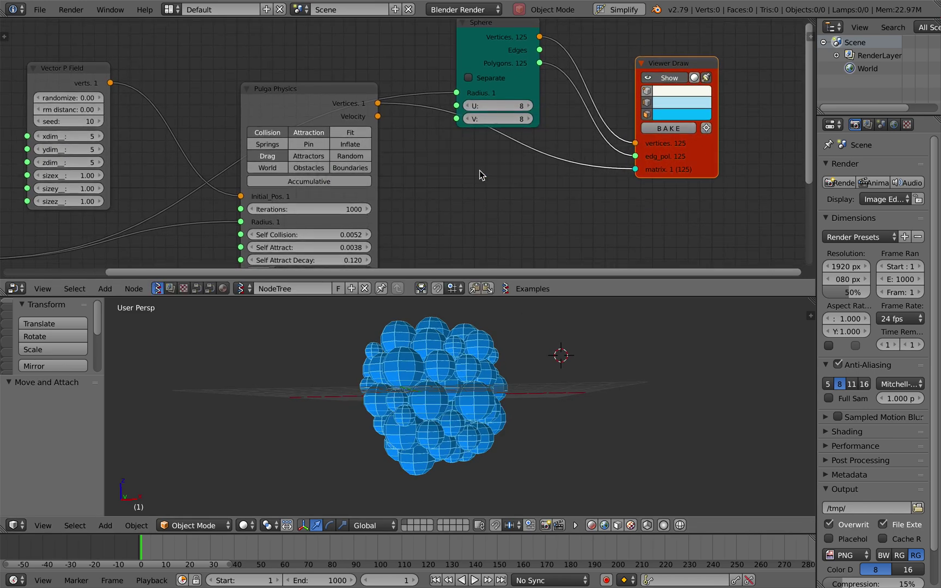
- Move the Viewer Draw node farther away from the Sphere node and save the file
{"action": "left_click_drag", "start_coordinate": [660, 167], "coordinate": [701, 169]}
{"action": "key", "text": "ctrl+s"}
{"action": "left_click", "coordinate": [670, 176]}
{"action": "middle_click_drag", "start_coordinate": [731, 167], "coordinate": [621, 173]}
{"action": "key", "text": "alt+space"}
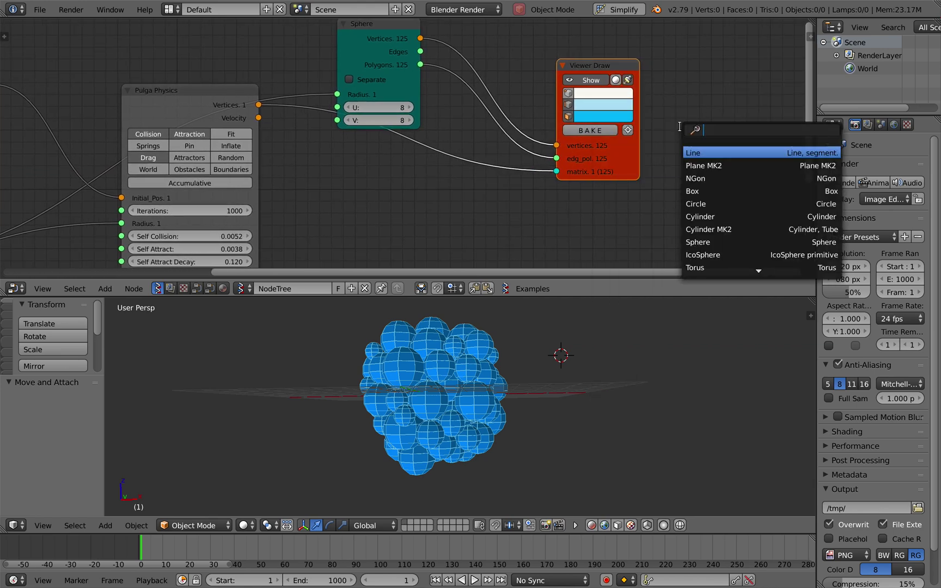
{"action": "type", "text": "bme"}
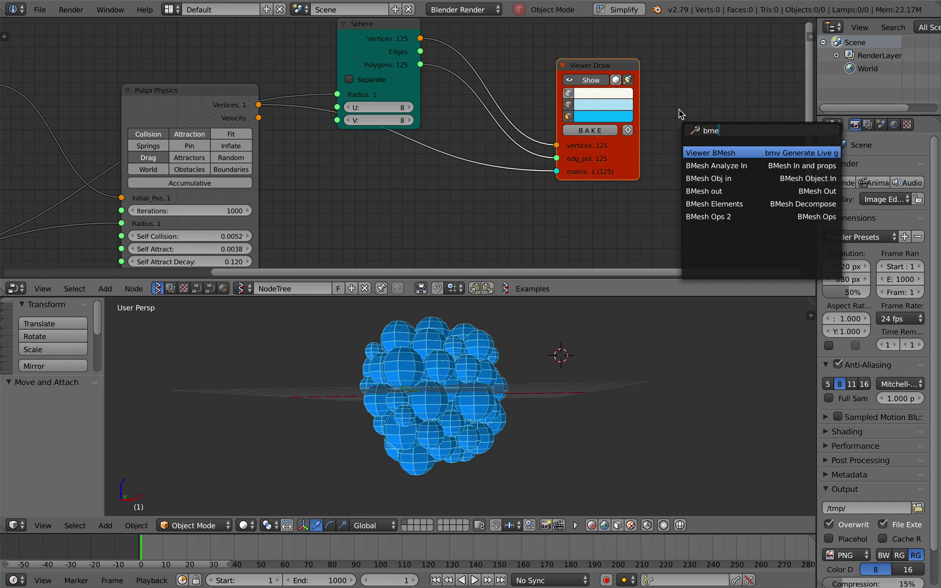
{"action": "key", "text": "Return"}
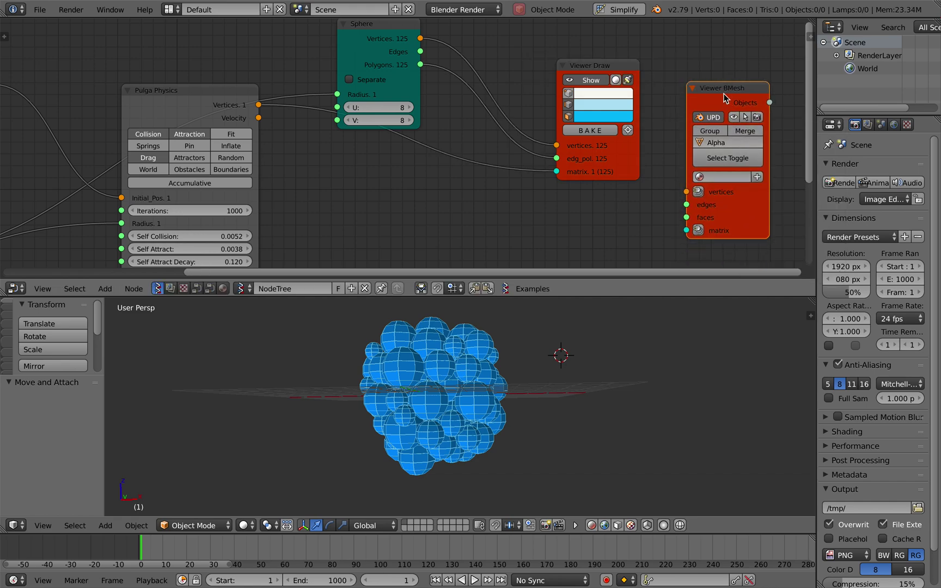
{"action": "left_click", "coordinate": [724, 98]}
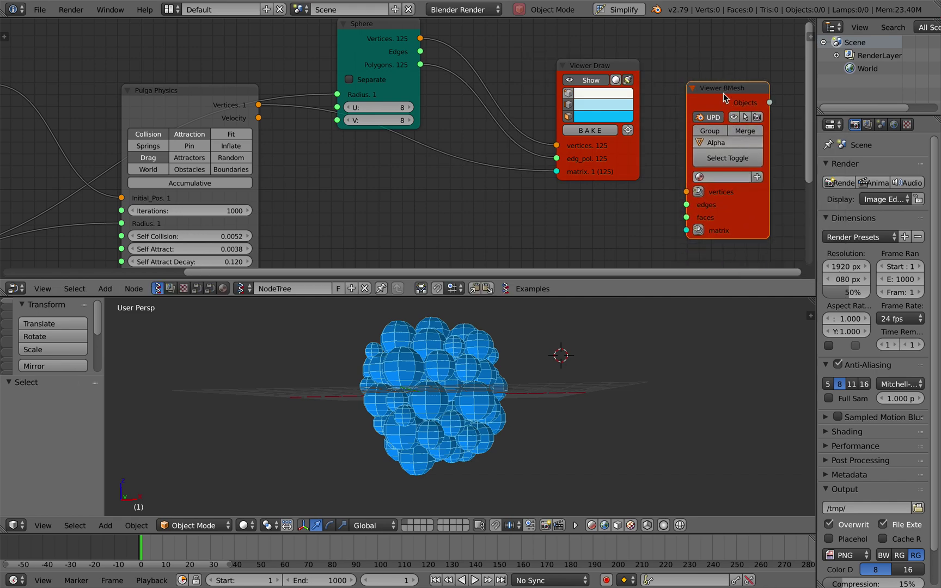
{"action": "key", "text": "x"}
- Add a Matrix Apply node, the variant with Vertices, Edges and Faces outputs, beside the Viewer Draw node
{"action": "key", "text": "shift+a"}
{"action": "left_click", "coordinate": [679, 97]}
{"action": "type", "text": "apply"}
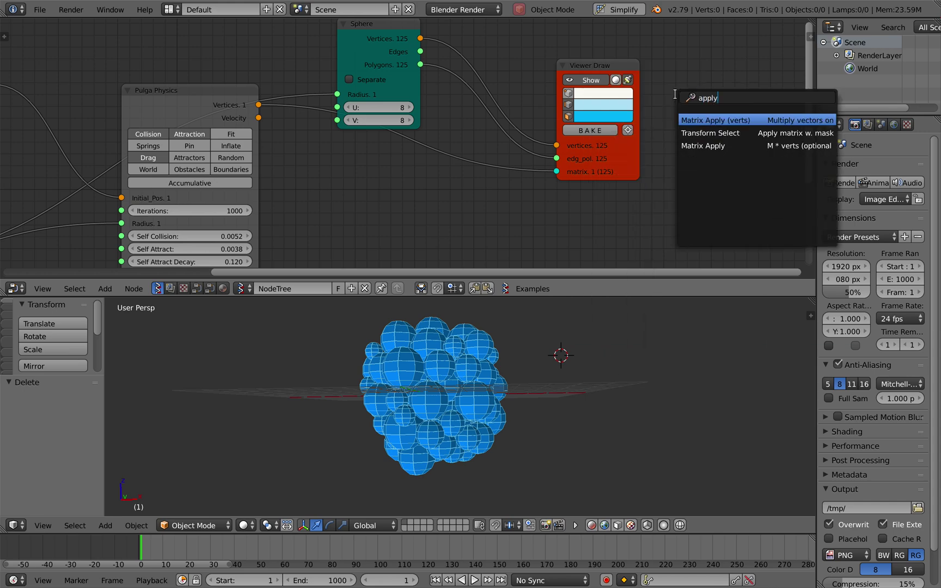
{"action": "key", "text": "Down"}
{"action": "key", "text": "Down"}
{"action": "key", "text": "Up"}
{"action": "key", "text": "Up"}
{"action": "key", "text": "Down"}
{"action": "key", "text": "Down"}
{"action": "key", "text": "Up"}
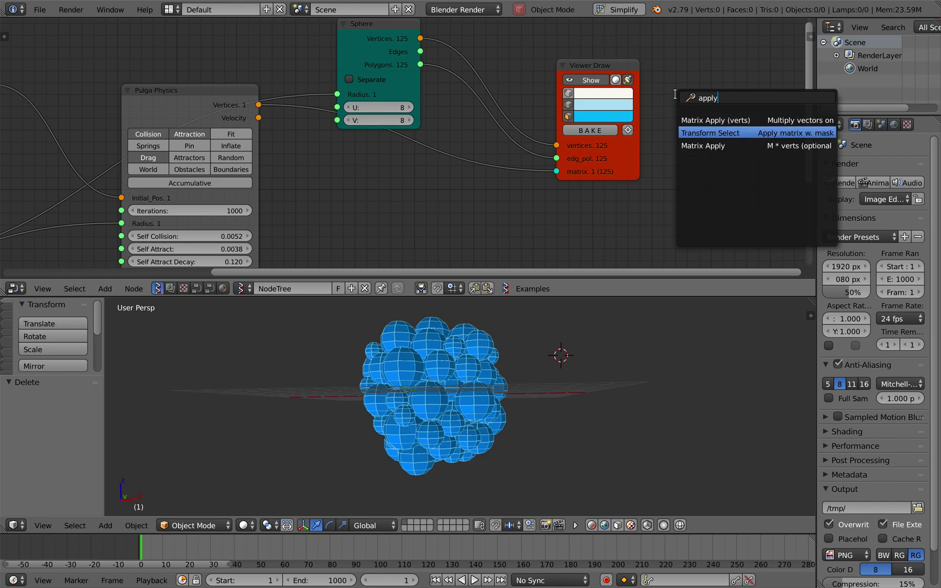
{"action": "key", "text": "Up"}
{"action": "key", "text": "Down"}
{"action": "key", "text": "Down"}
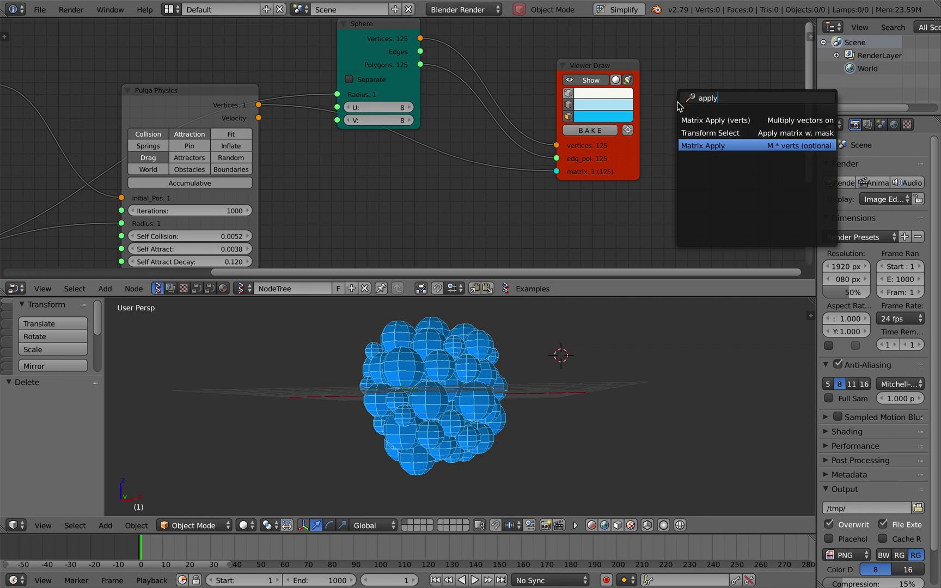
{"action": "key", "text": "Return"}
{"action": "left_click", "coordinate": [661, 96]}
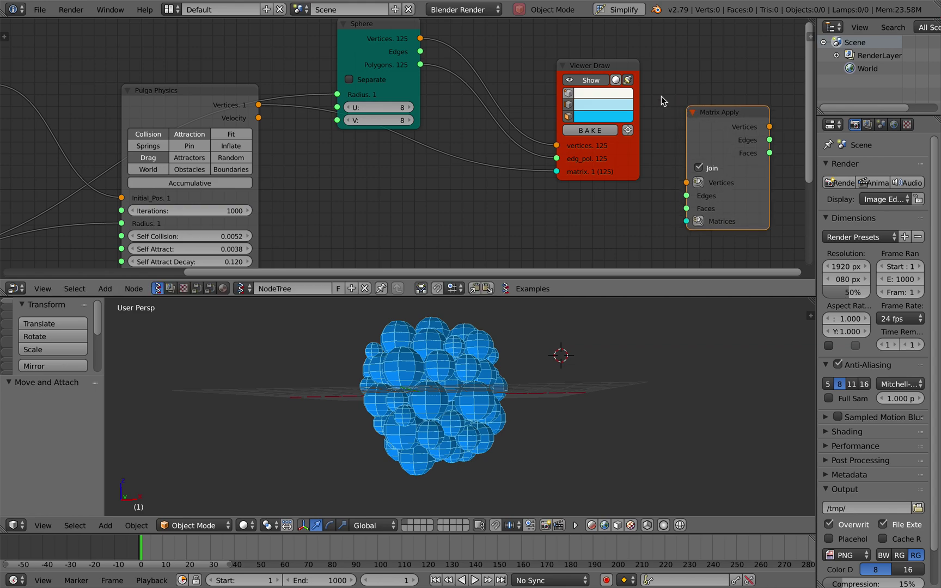
- Connect Sphere's Vertices and Polygons to Matrix Apply's Vertices and Faces, and Pulga Physics' Vertices to its Matrices input
{"action": "left_click_drag", "start_coordinate": [444, 45], "coordinate": [488, 104]}
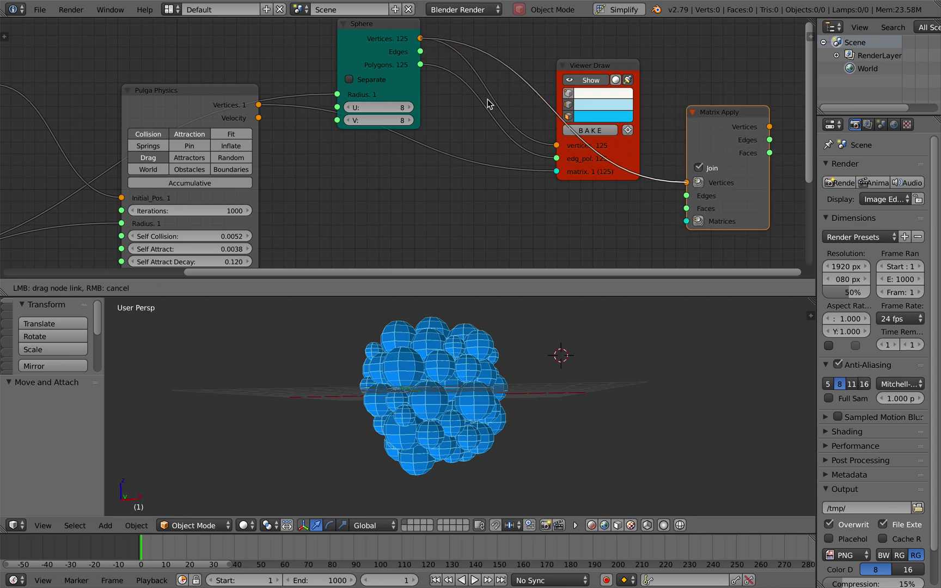
{"action": "left_click_drag", "start_coordinate": [421, 64], "coordinate": [685, 210]}
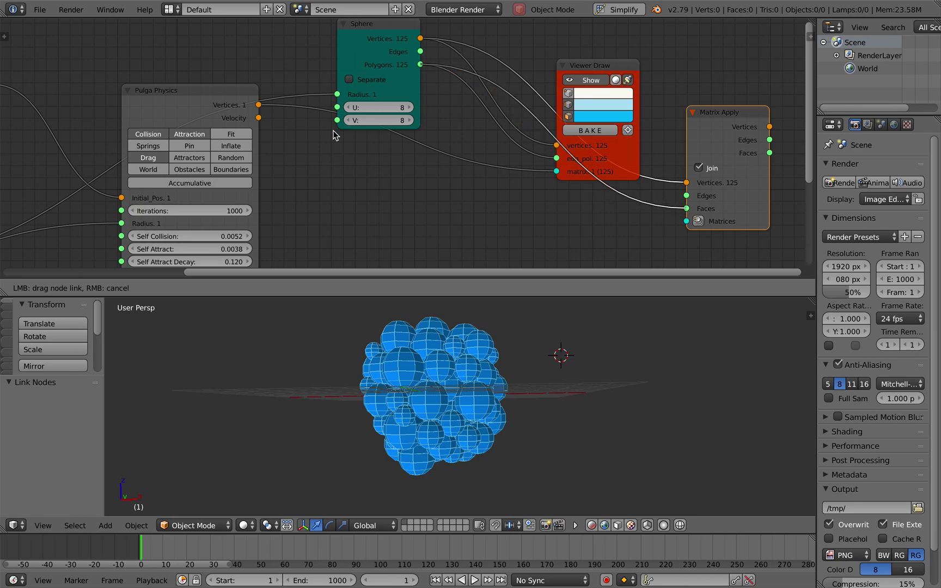
{"action": "left_click_drag", "start_coordinate": [283, 123], "coordinate": [692, 223]}
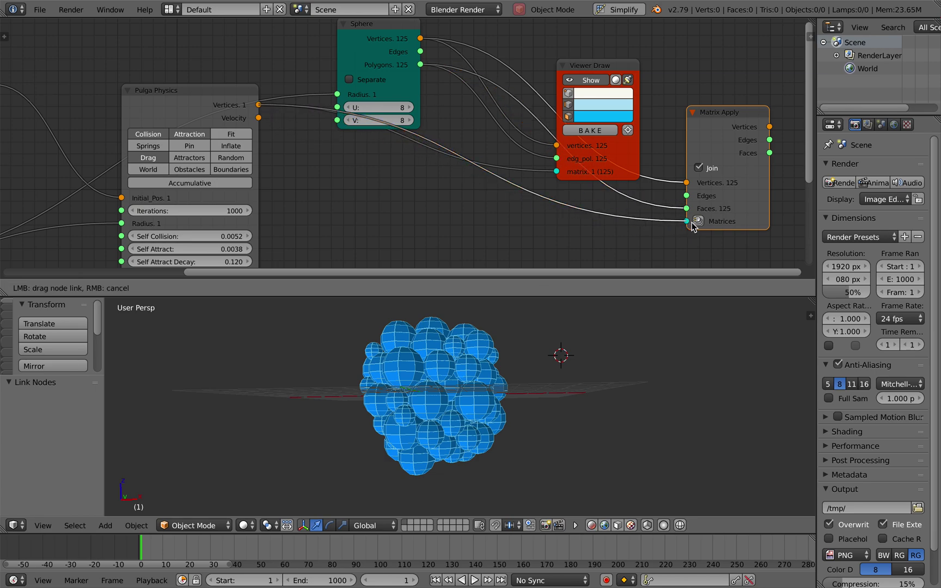
- Turn off the Viewer Draw display and add a Viewer BMesh node beside Matrix Apply
{"action": "left_click", "coordinate": [579, 81]}
{"action": "scroll", "coordinate": [581, 81], "scroll_direction": "down", "scroll_amount": 8, "text": "ctrl"}
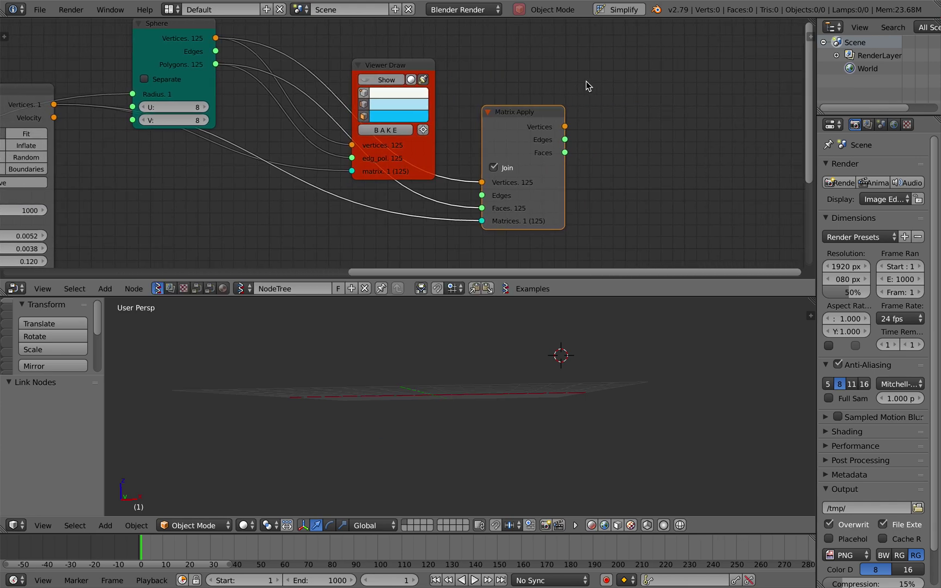
{"action": "key", "text": "alt+space"}
{"action": "type", "text": "bme"}
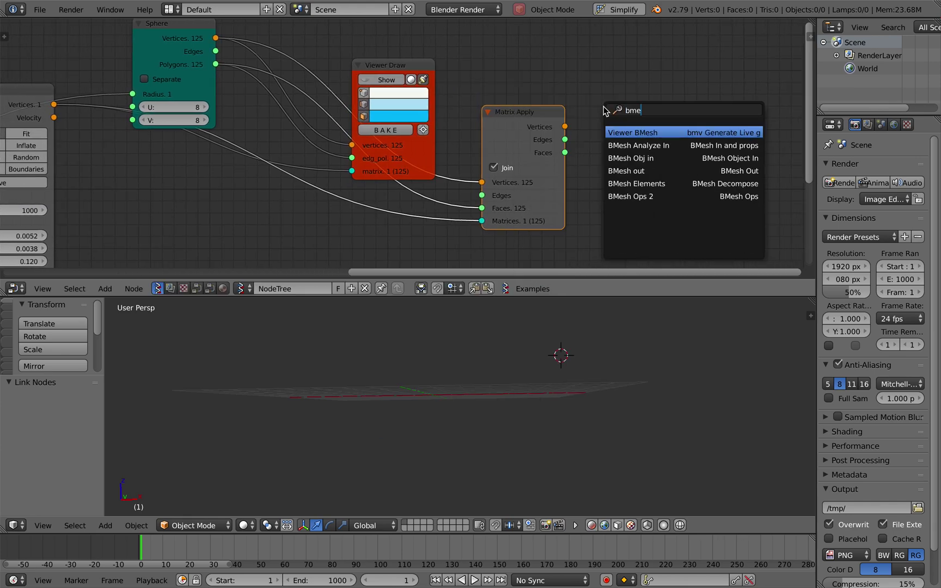
{"action": "key", "text": "Return"}
{"action": "left_click", "coordinate": [605, 91]}
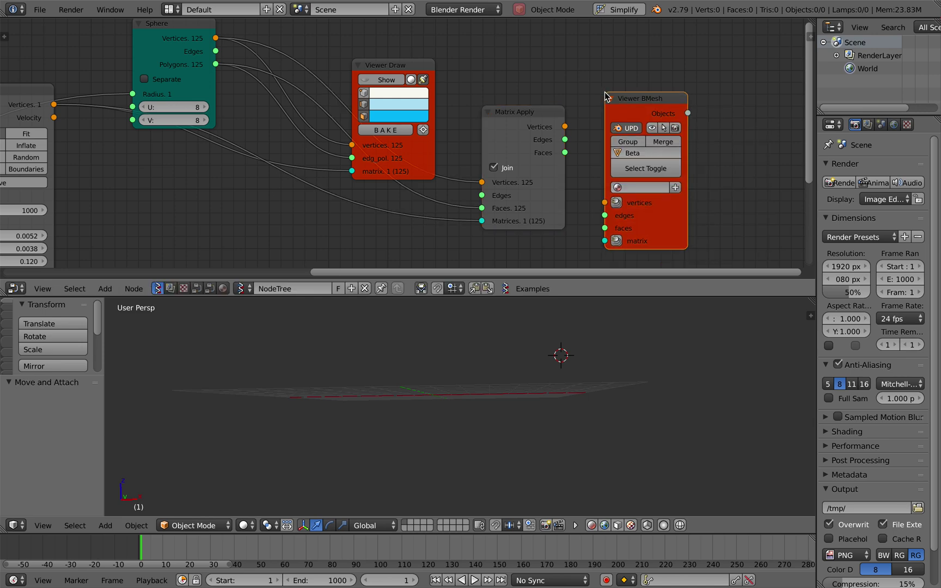
- Connect Matrix Apply's Vertices and Faces to the matching Viewer BMesh inputs and select the generated mesh in the 3D view
{"action": "left_click_drag", "start_coordinate": [565, 127], "coordinate": [612, 204]}
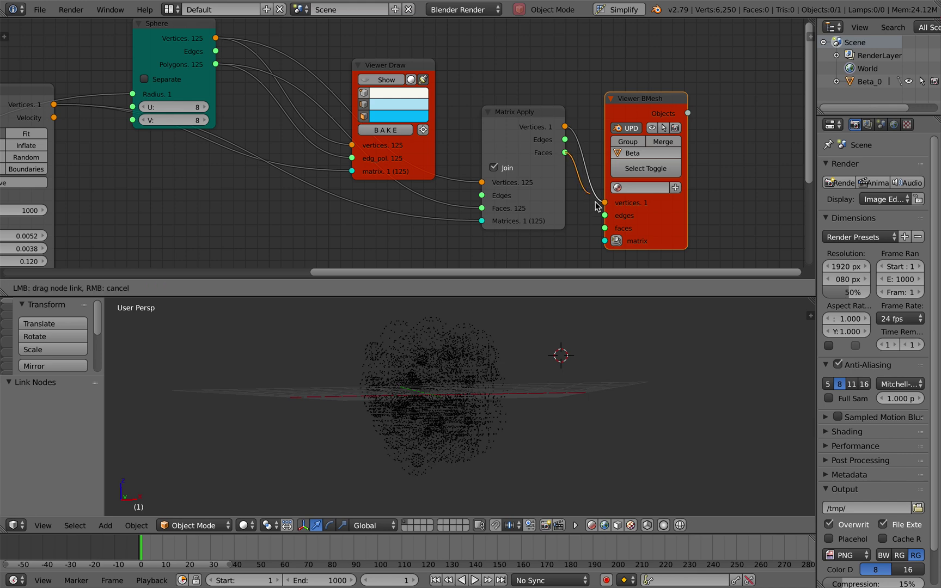
{"action": "left_click_drag", "start_coordinate": [566, 153], "coordinate": [606, 228]}
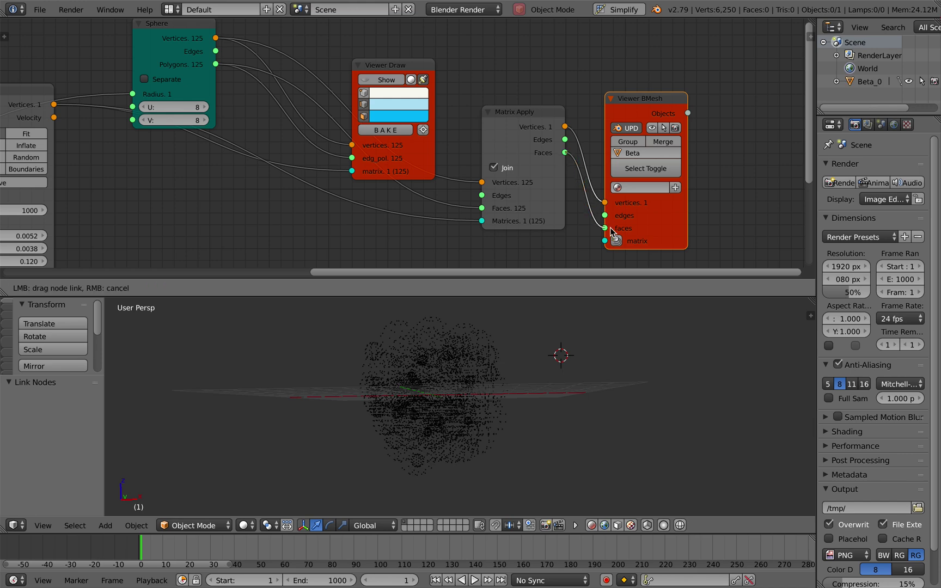
{"action": "scroll", "coordinate": [479, 374], "scroll_direction": "right", "scroll_amount": 2}
{"action": "right_click", "coordinate": [478, 374]}
{"action": "scroll", "coordinate": [479, 374], "scroll_direction": "right", "scroll_amount": 3}
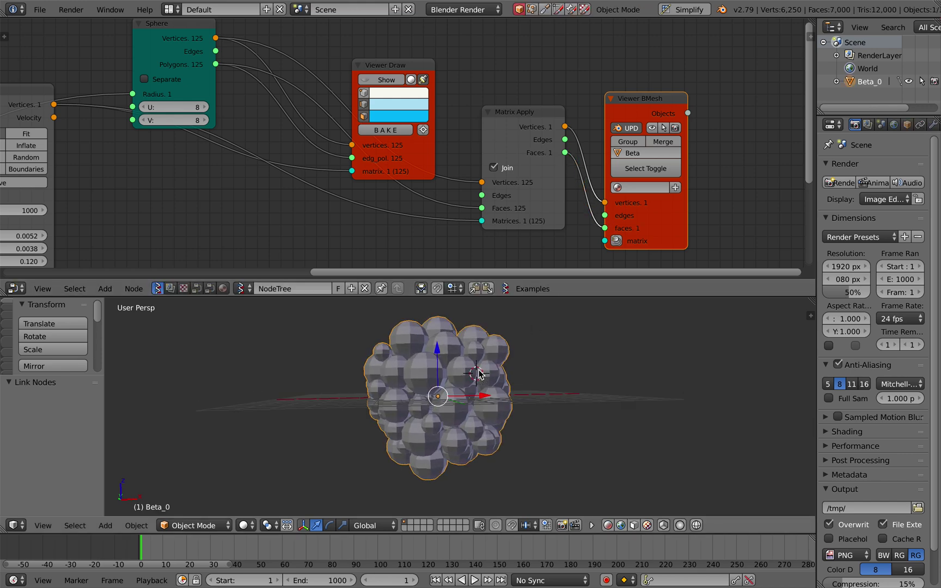
- Set the Vector P Field node's seed to 12 and its randomize value to 0.4
{"action": "scroll", "coordinate": [388, 172], "scroll_direction": "up", "scroll_amount": 15, "text": "ctrl"}
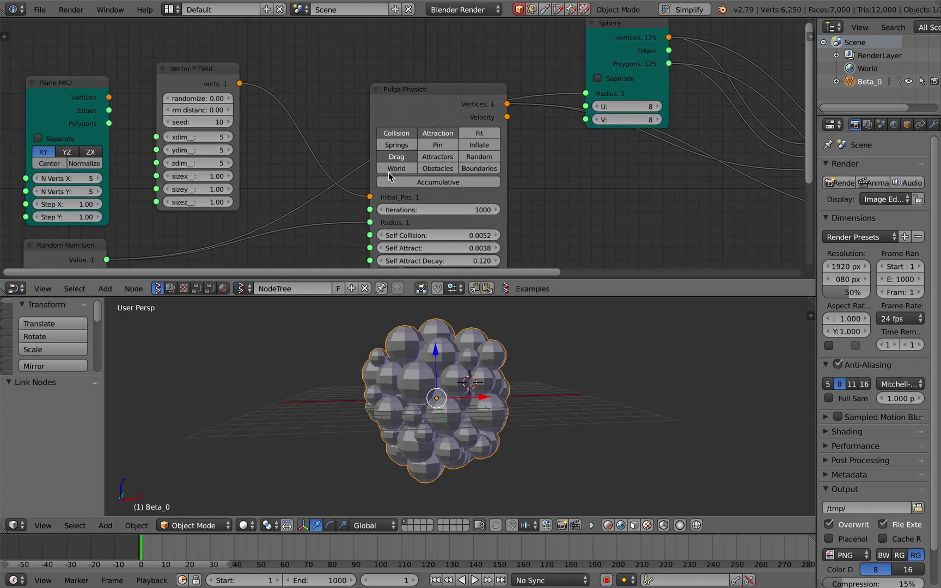
{"action": "left_click", "coordinate": [343, 122]}
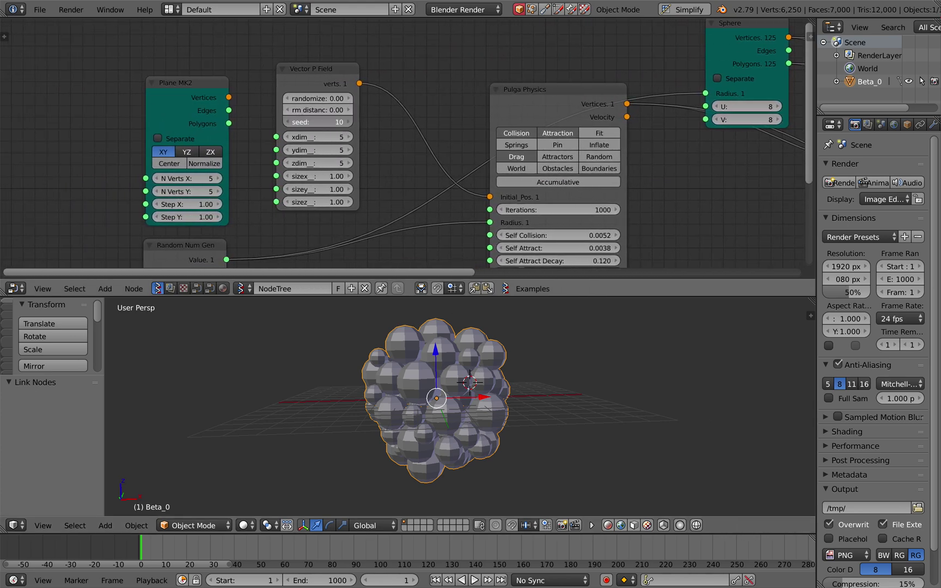
{"action": "left_click", "coordinate": [348, 122]}
{"action": "left_click", "coordinate": [346, 98]}
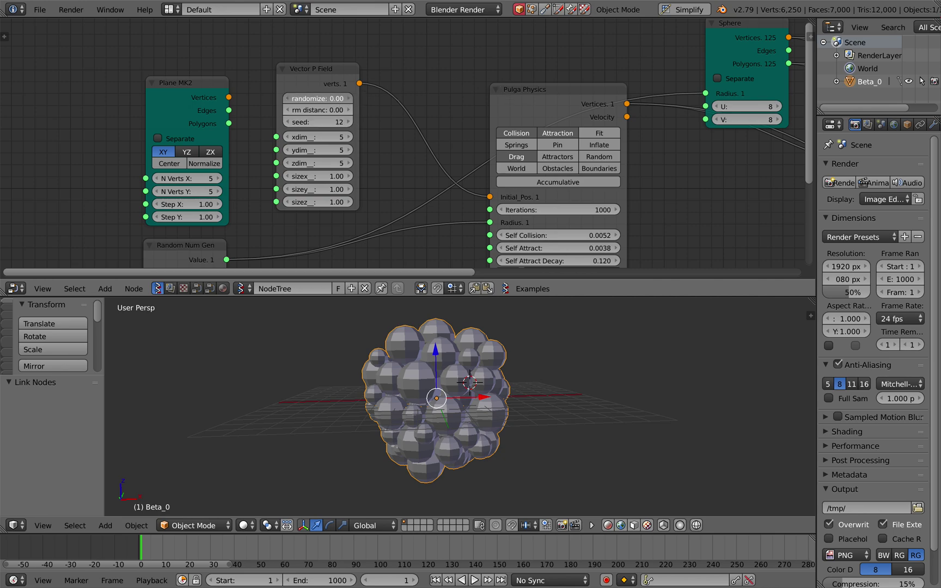
{"action": "left_click", "coordinate": [339, 98]}
{"action": "type", "text": ".4"}
{"action": "left_click", "coordinate": [515, 154]}
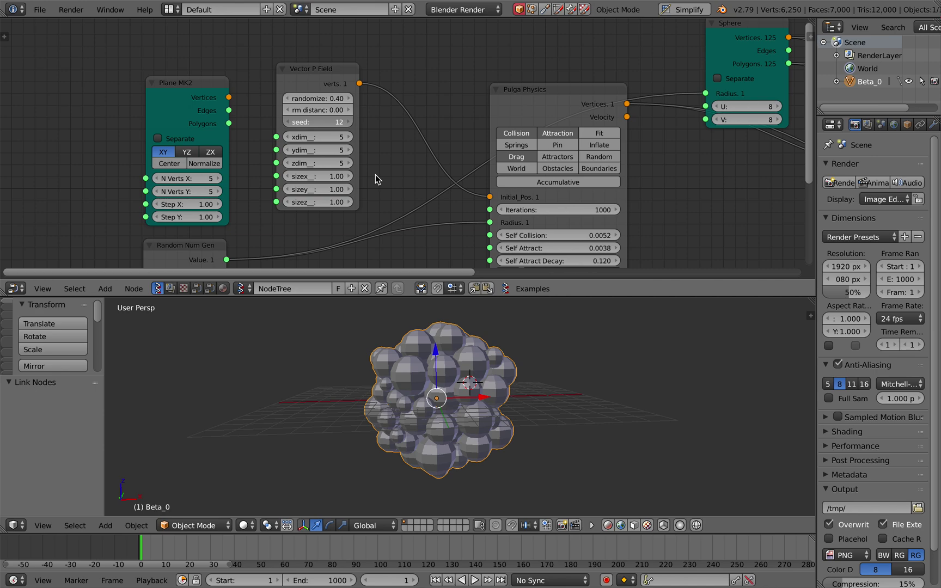
- Set the Random Num Gen seed to 51, then deselect the sphere cluster and inspect it from several sides
{"action": "scroll", "coordinate": [375, 174], "scroll_direction": "down", "scroll_amount": 4}
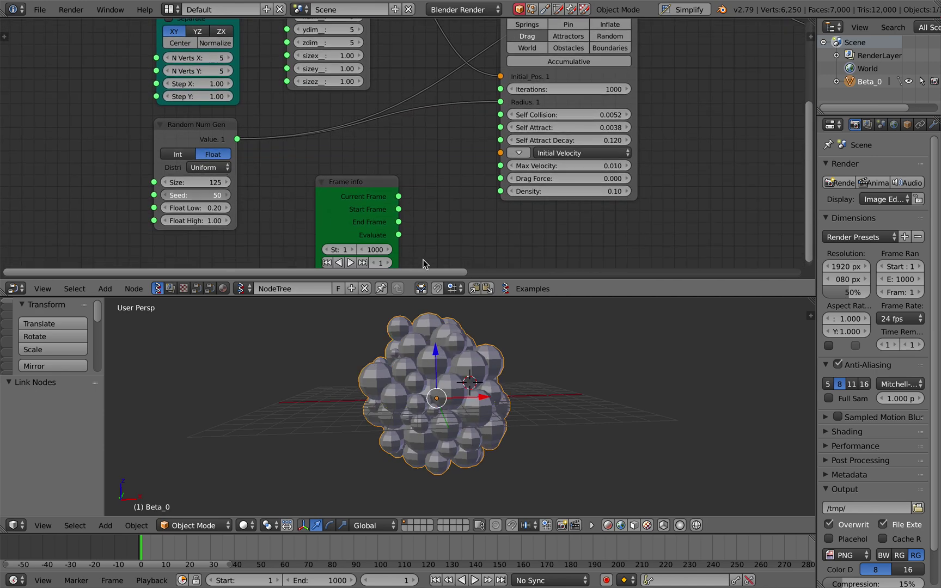
{"action": "middle_click_drag", "start_coordinate": [479, 391], "coordinate": [508, 389]}
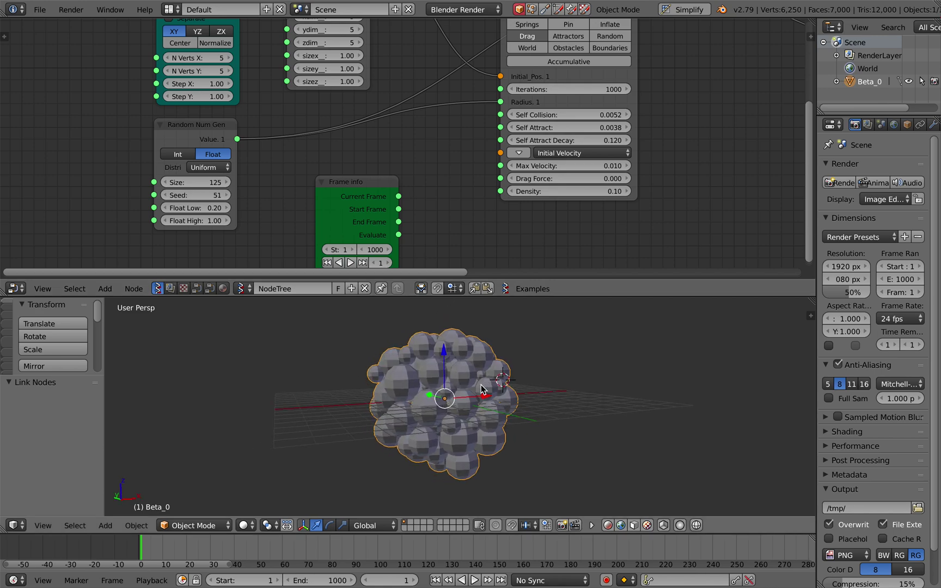
{"action": "scroll", "coordinate": [480, 389], "scroll_direction": "right", "scroll_amount": 3}
{"action": "key", "text": "a"}
{"action": "scroll", "coordinate": [481, 389], "scroll_direction": "right", "scroll_amount": 6}
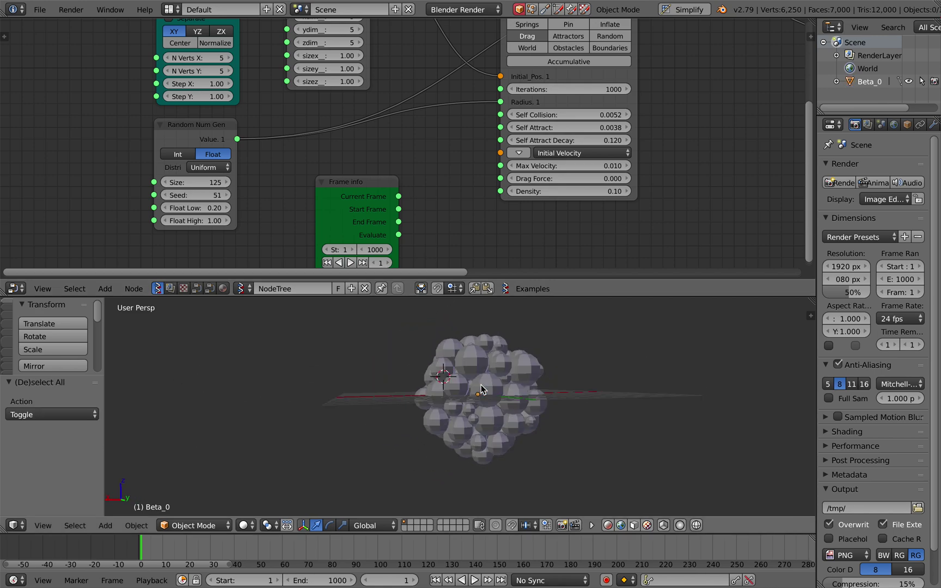
- Save the scene using Save As
{"action": "left_click", "coordinate": [39, 9]}
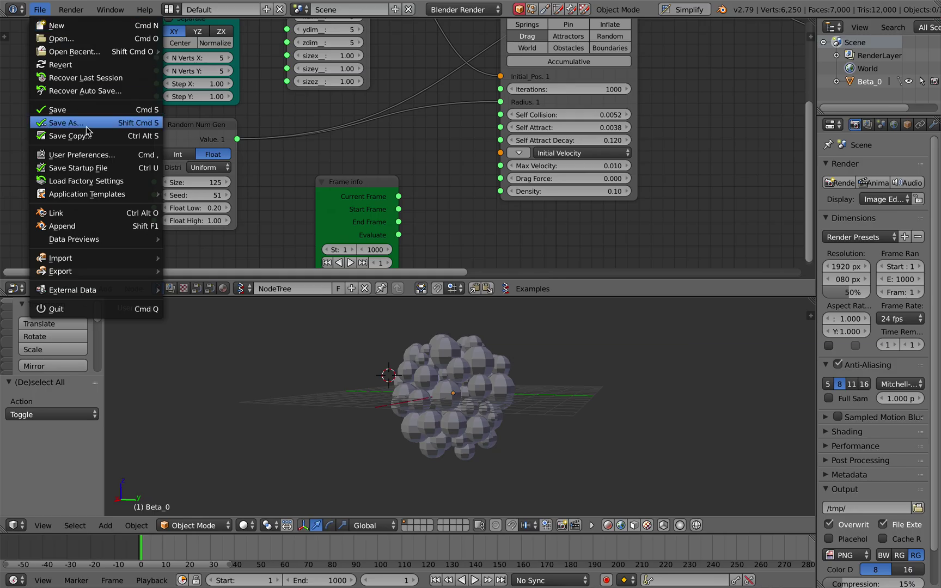
{"action": "left_click", "coordinate": [87, 129]}
{"action": "left_click", "coordinate": [852, 58]}
{"action": "left_click", "coordinate": [899, 45]}
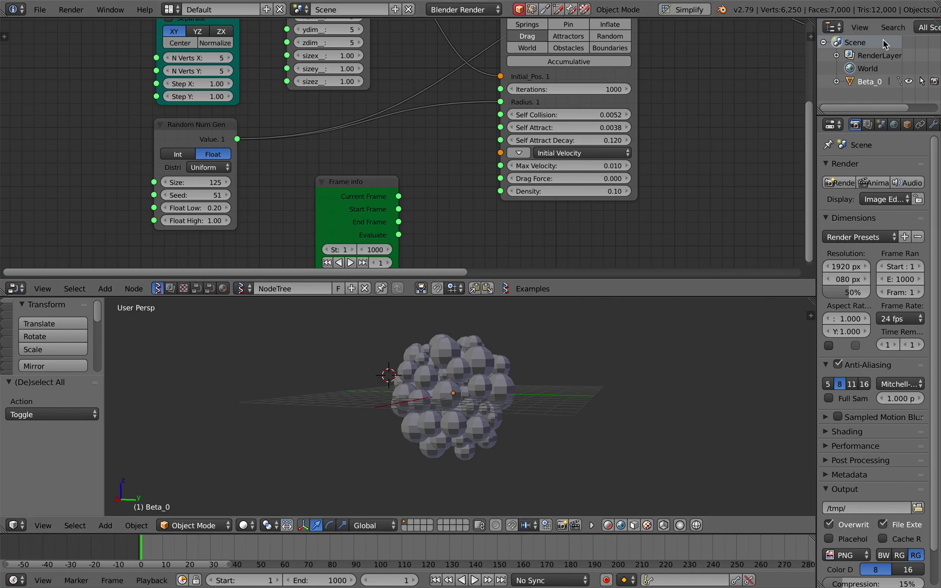
- Select the sphere cluster mesh in the 3D view and widen the outliner and properties area
{"action": "left_click", "coordinate": [451, 390]}
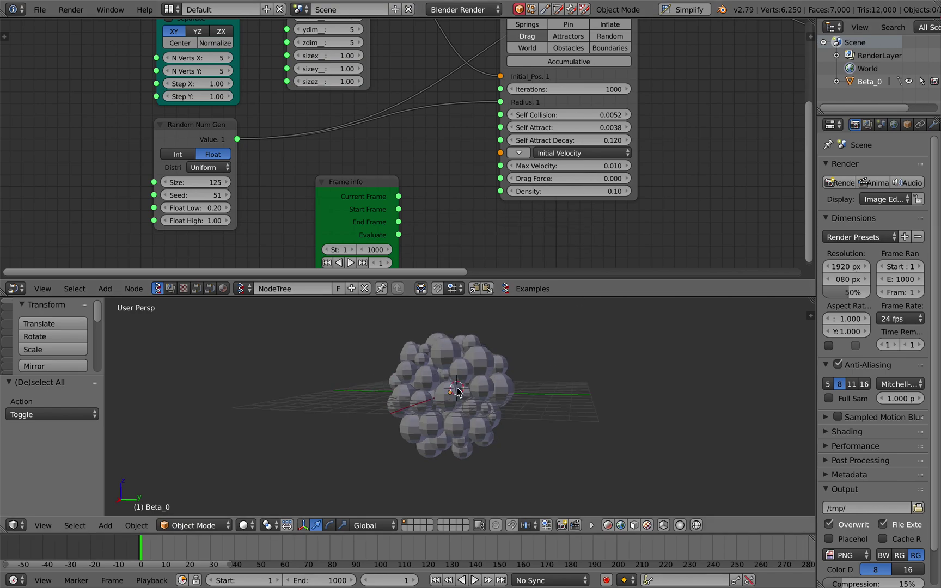
{"action": "right_click", "coordinate": [458, 390]}
{"action": "middle_click_drag", "start_coordinate": [458, 390], "coordinate": [505, 387]}
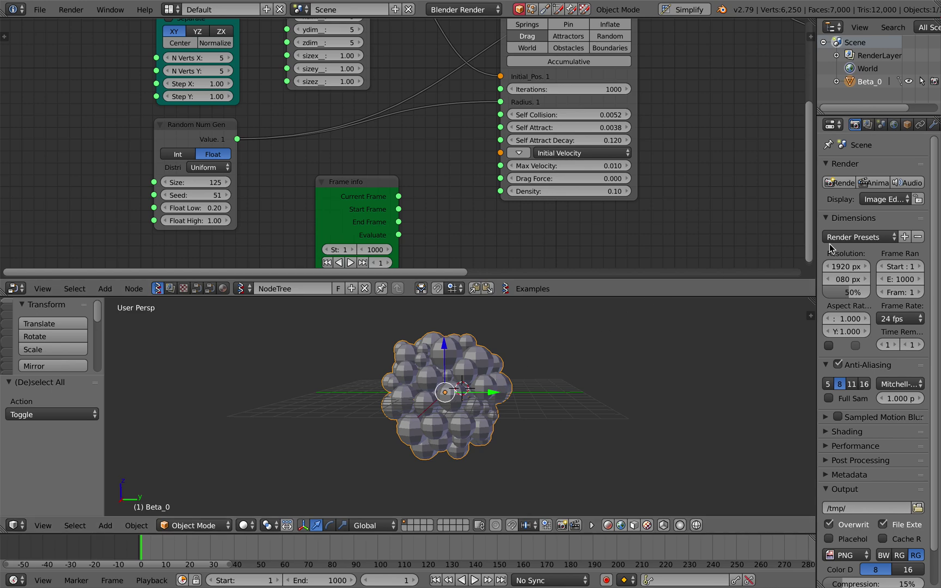
{"action": "left_click_drag", "start_coordinate": [815, 244], "coordinate": [690, 244]}
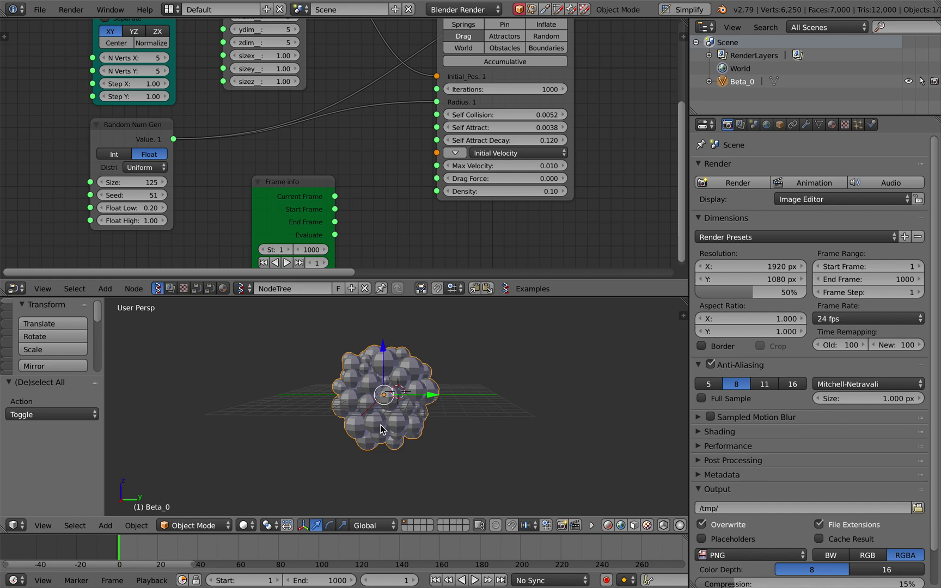
- Switch to the desktop, launch DJV and open the recent image sequence 0361-0500.png from the BOBA_PARTTWO folder
{"action": "key", "text": "ctrl+Left"}
{"action": "left_click", "coordinate": [343, 469]}
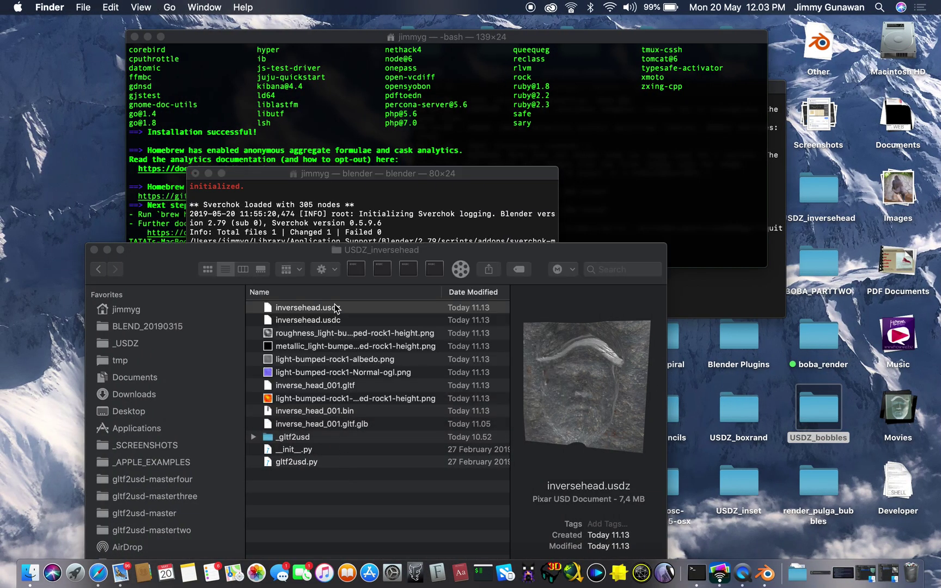
{"action": "left_click_drag", "start_coordinate": [363, 262], "coordinate": [363, 237]}
{"action": "left_click", "coordinate": [459, 245]}
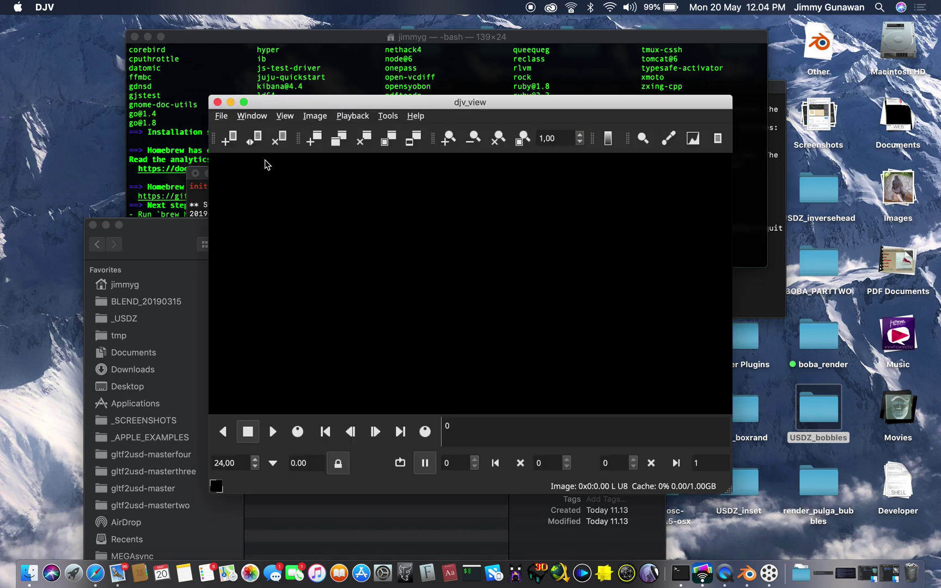
{"action": "left_click", "coordinate": [222, 116]}
{"action": "mouse_move", "coordinate": [367, 156]}
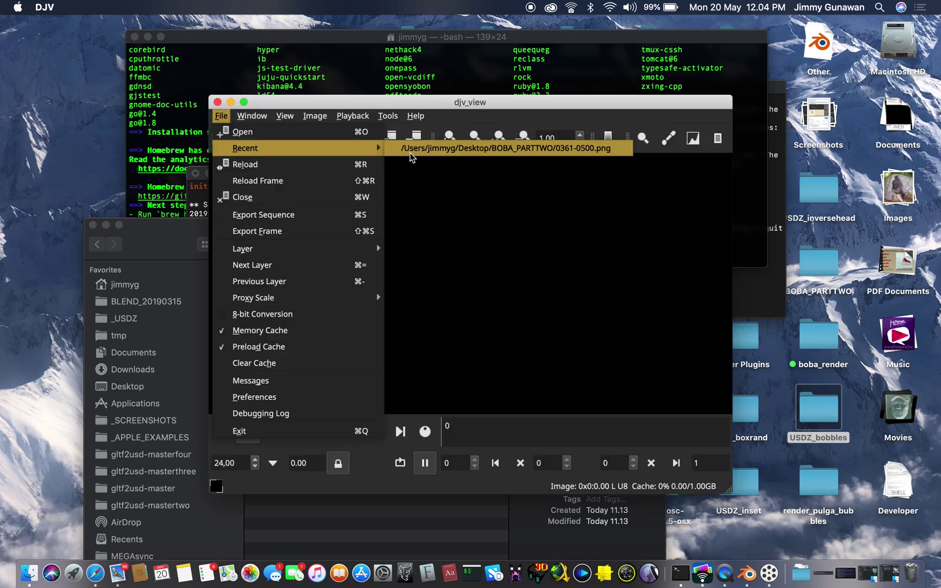
{"action": "left_click", "coordinate": [411, 151]}
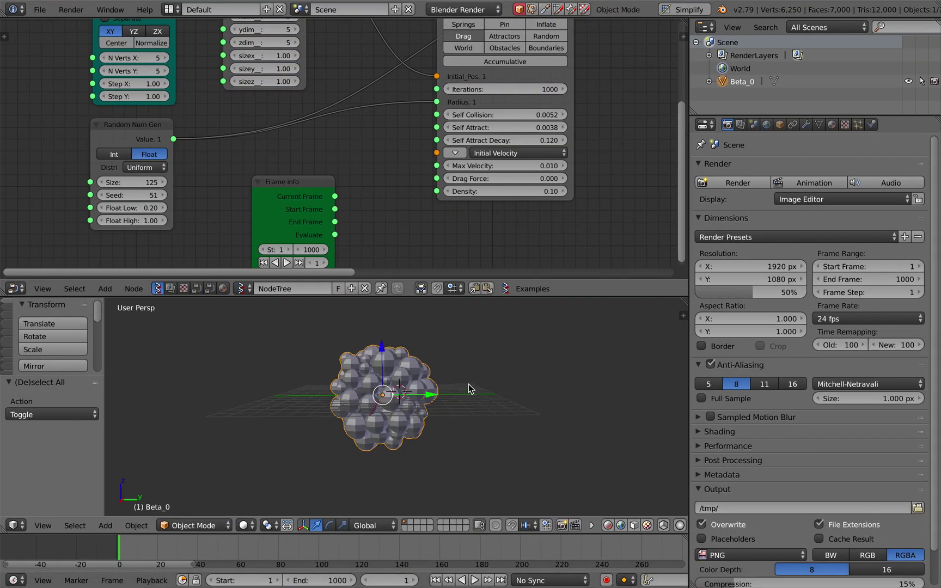
{"action": "middle_click_drag", "start_coordinate": [469, 384], "coordinate": [456, 376]}
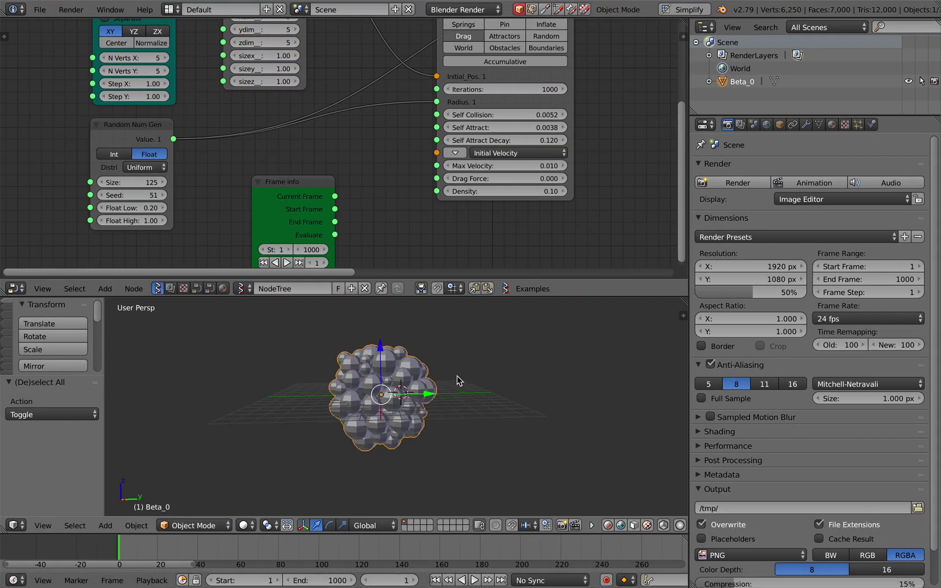
{"action": "scroll", "coordinate": [531, 176], "scroll_direction": "right", "scroll_amount": 5}
{"action": "scroll", "coordinate": [546, 159], "scroll_direction": "right", "scroll_amount": 10}
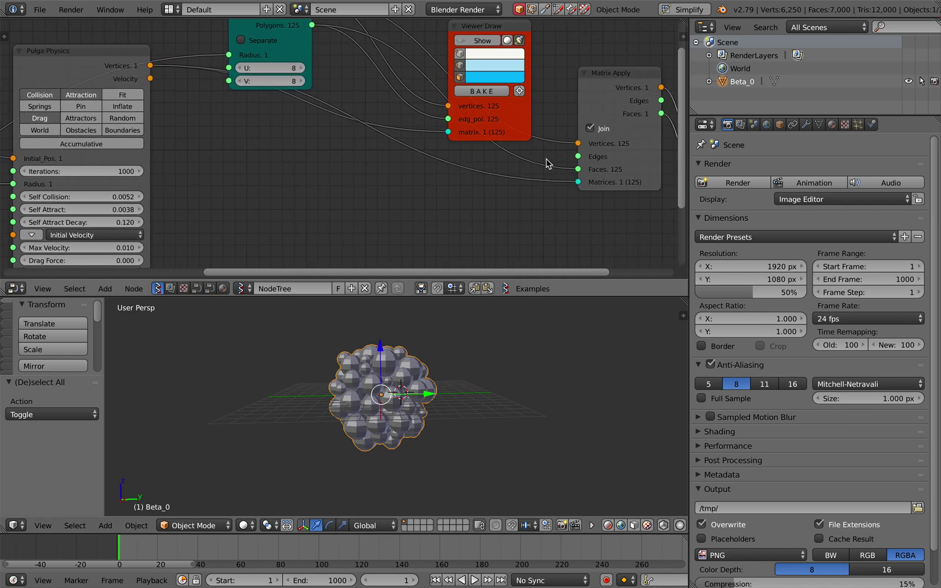
- Enable smooth shade in the Viewer BMesh node's properties, check the smoothed sphere cluster, and save the scene
{"action": "left_click", "coordinate": [573, 61]}
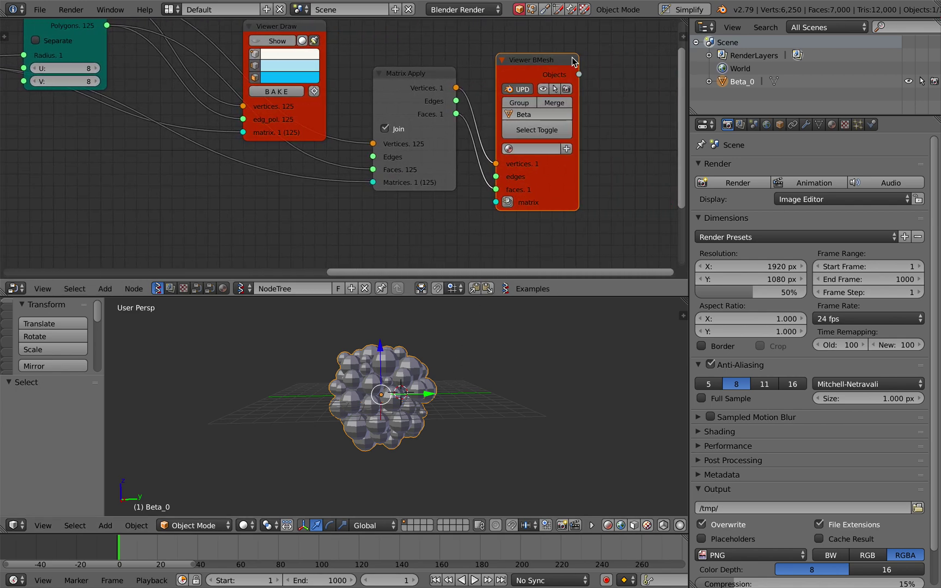
{"action": "left_click", "coordinate": [679, 36]}
{"action": "scroll", "coordinate": [625, 123], "scroll_direction": "down", "scroll_amount": 8}
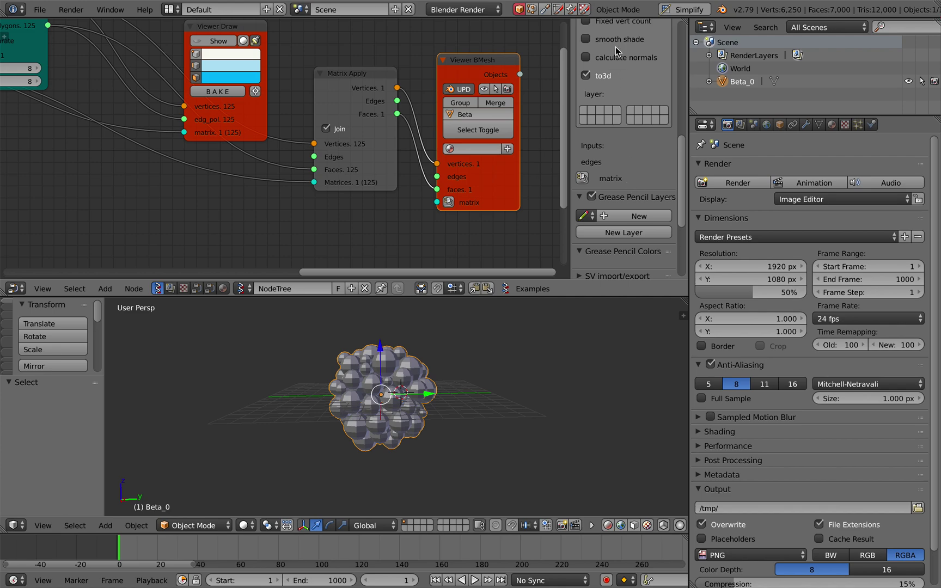
{"action": "left_click", "coordinate": [618, 40]}
{"action": "scroll", "coordinate": [443, 340], "scroll_direction": "up", "scroll_amount": 5}
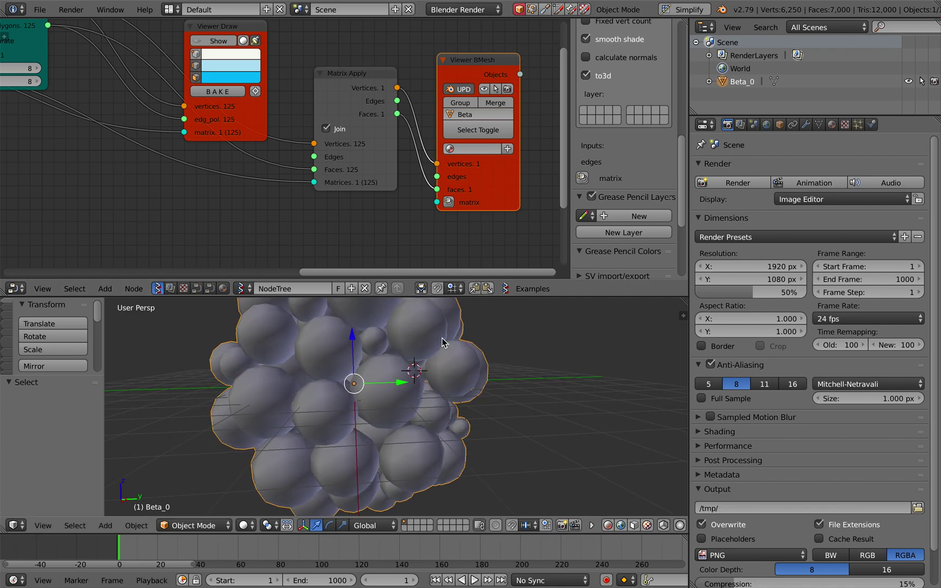
{"action": "scroll", "coordinate": [442, 342], "scroll_direction": "down", "scroll_amount": 4}
{"action": "key", "text": "ctrl+s"}
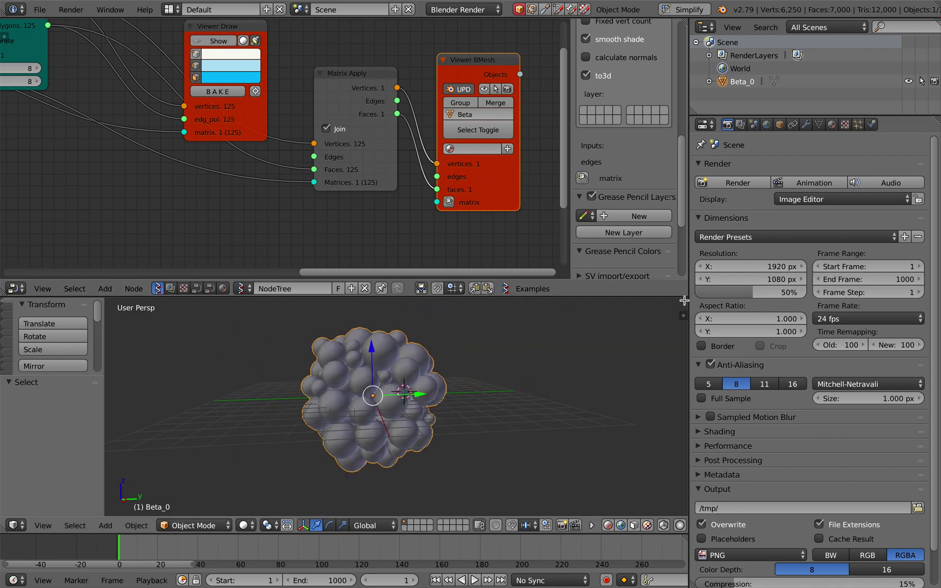
- Split the 3D view vertically and change the new area to a Text Editor
{"action": "left_click_drag", "start_coordinate": [684, 300], "coordinate": [350, 381]}
{"action": "left_click", "coordinate": [364, 525]}
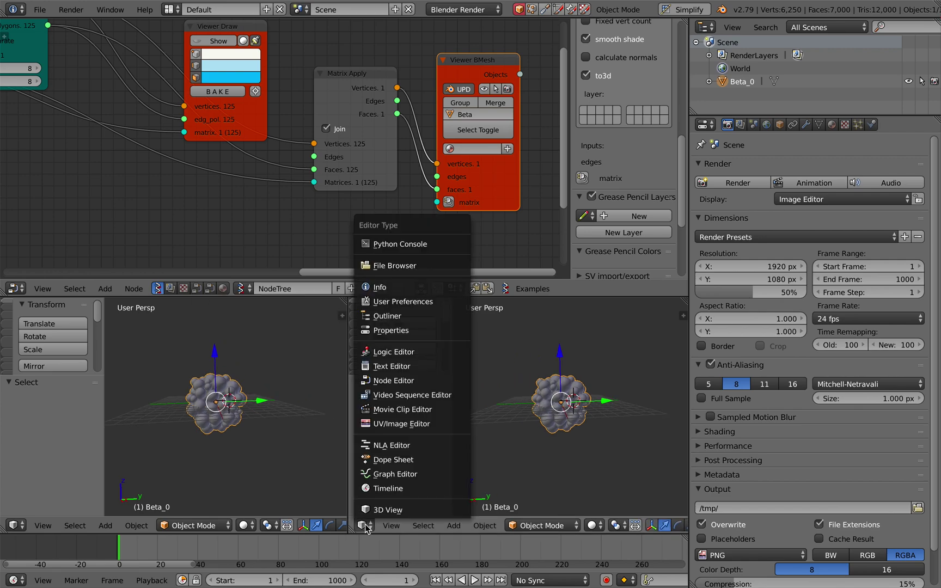
{"action": "left_click", "coordinate": [403, 366]}
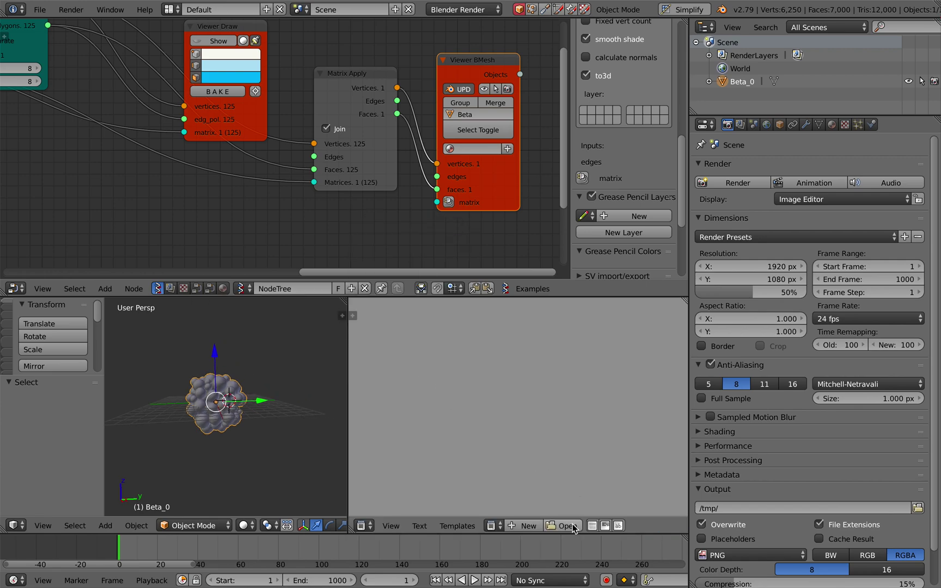
- Load the SVBakeMe.py script from the Desktop folder into the Text Editor
{"action": "left_click", "coordinate": [567, 526]}
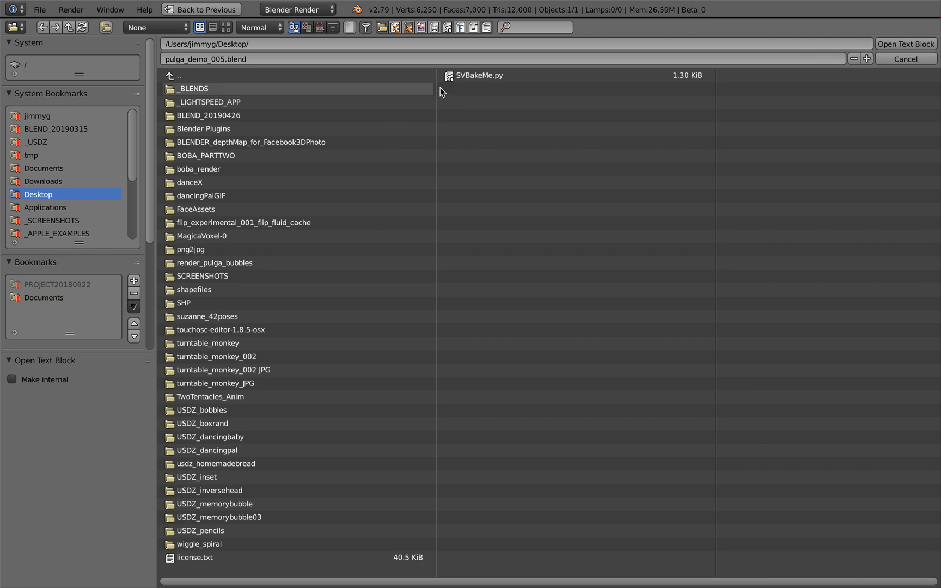
{"action": "double_click", "coordinate": [466, 75]}
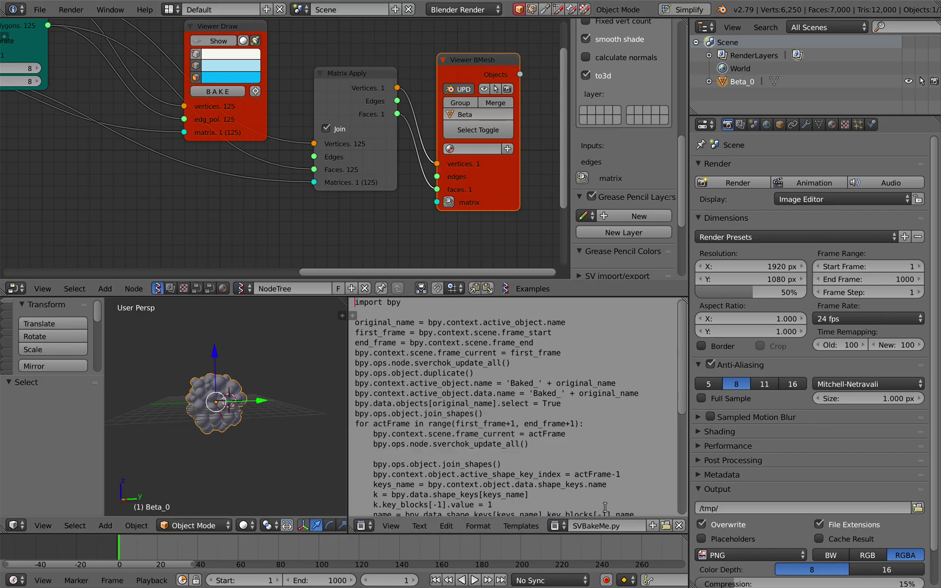
{"action": "scroll", "coordinate": [654, 526], "scroll_direction": "down", "scroll_amount": 4}
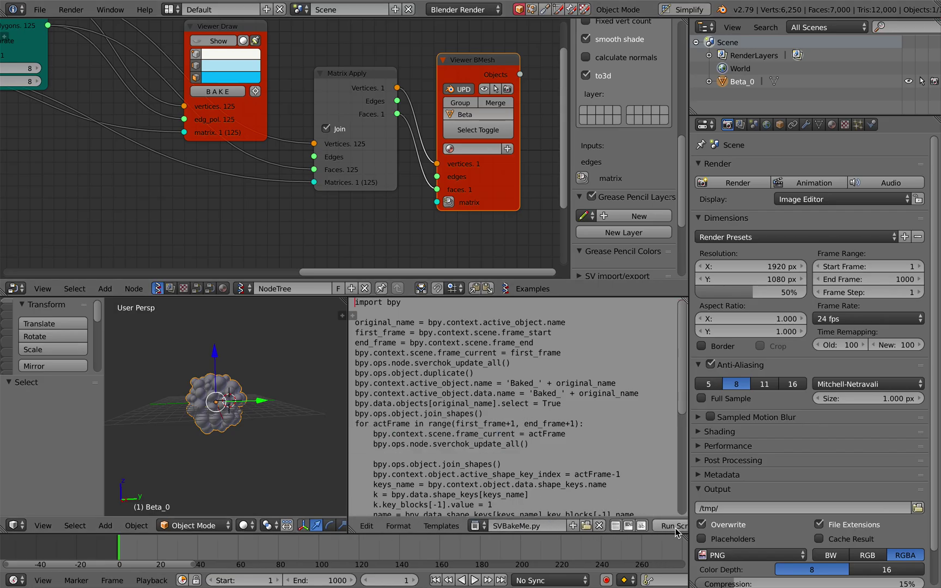
{"action": "left_click", "coordinate": [673, 526]}
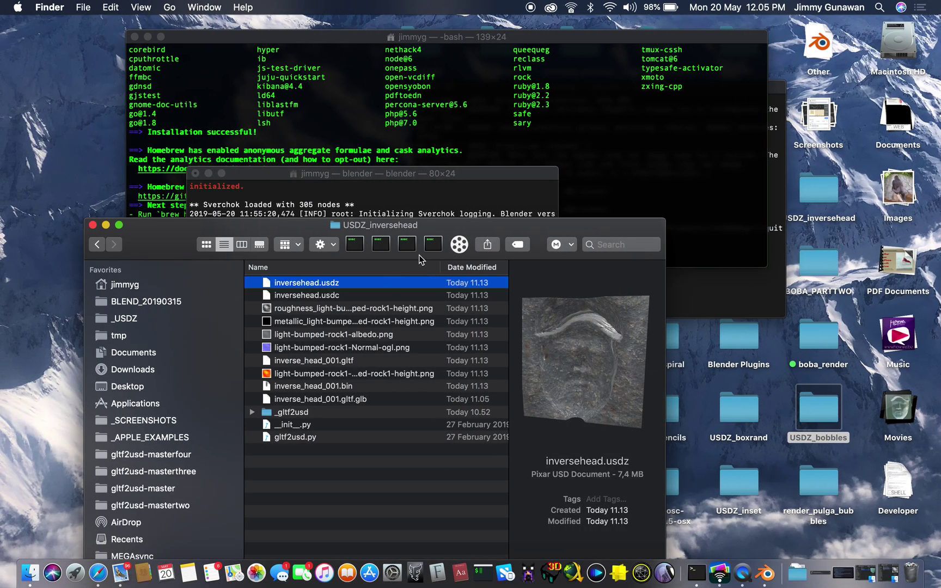
- Launch DJV, play the recent image sequence 0361-0500.png from BOBA_PARTTWO, then quit the viewer and return to Blender
{"action": "left_click", "coordinate": [463, 245]}
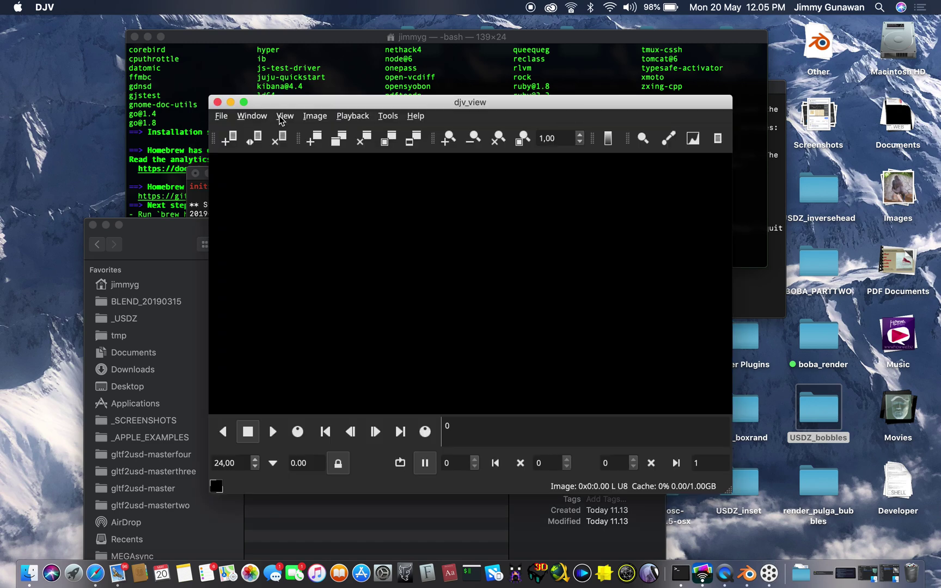
{"action": "left_click", "coordinate": [255, 116]}
{"action": "mouse_move", "coordinate": [278, 118]}
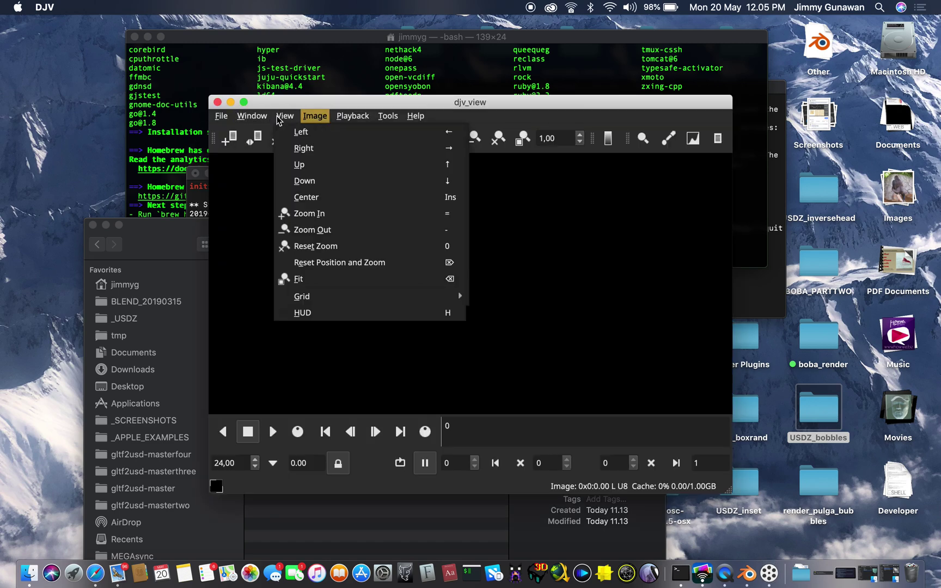
{"action": "mouse_move", "coordinate": [221, 116]}
{"action": "mouse_move", "coordinate": [261, 150]}
{"action": "left_click", "coordinate": [434, 154]}
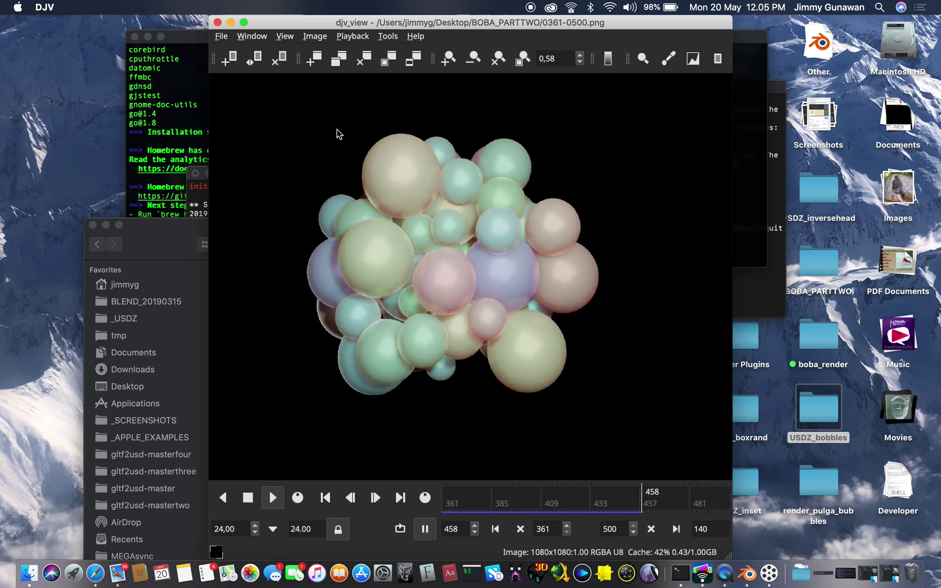
{"action": "key", "text": "super+q"}
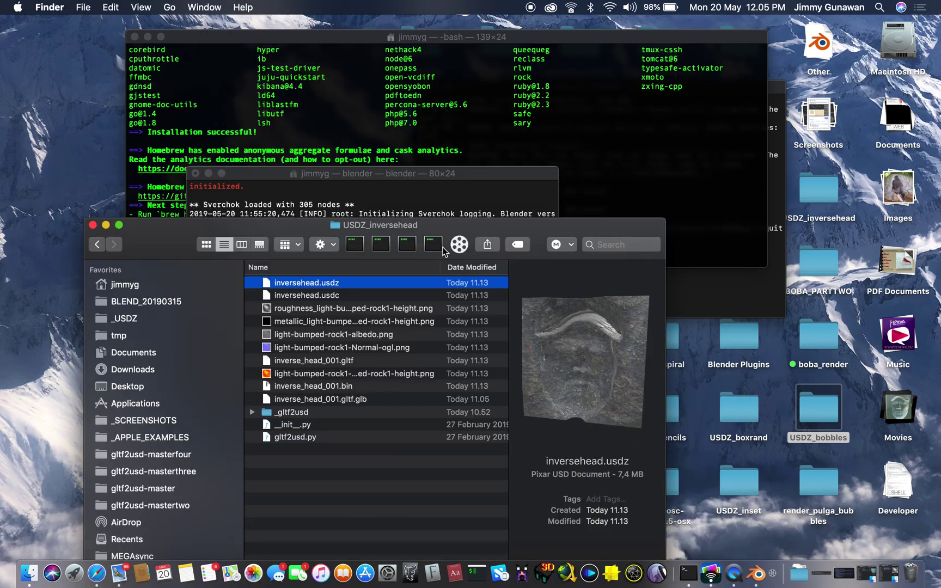
{"action": "key", "text": "ctrl+Right"}
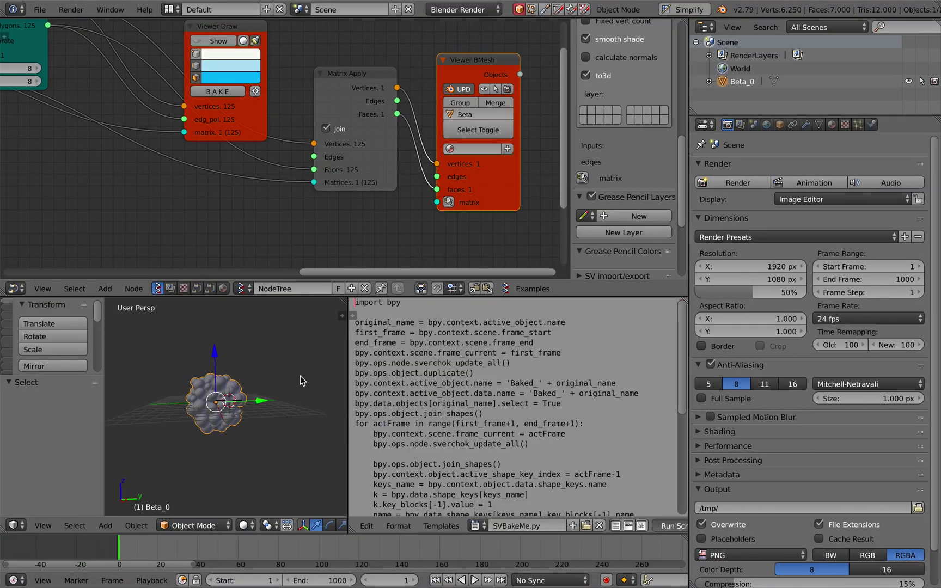
{"action": "key", "text": "super+Tab"}
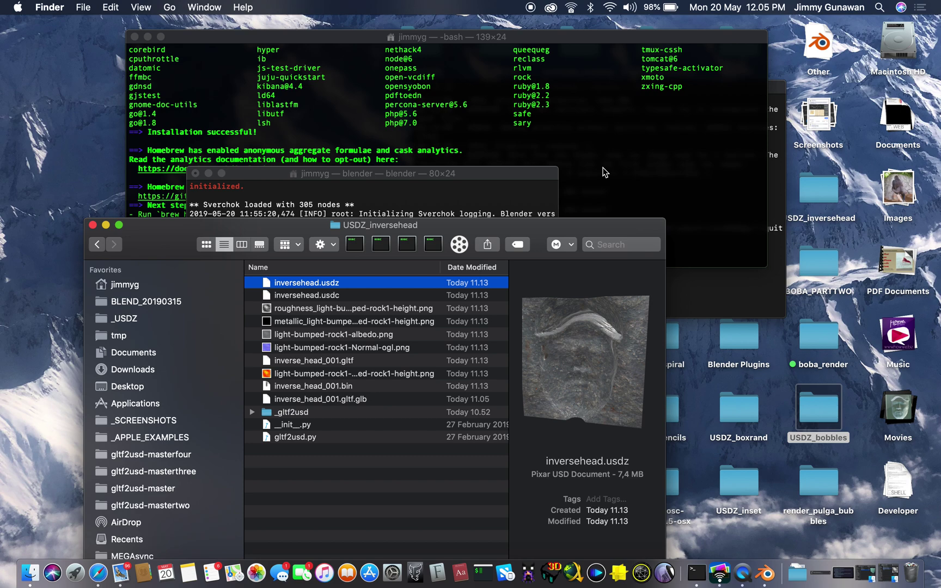
{"action": "key", "text": "super+Tab"}
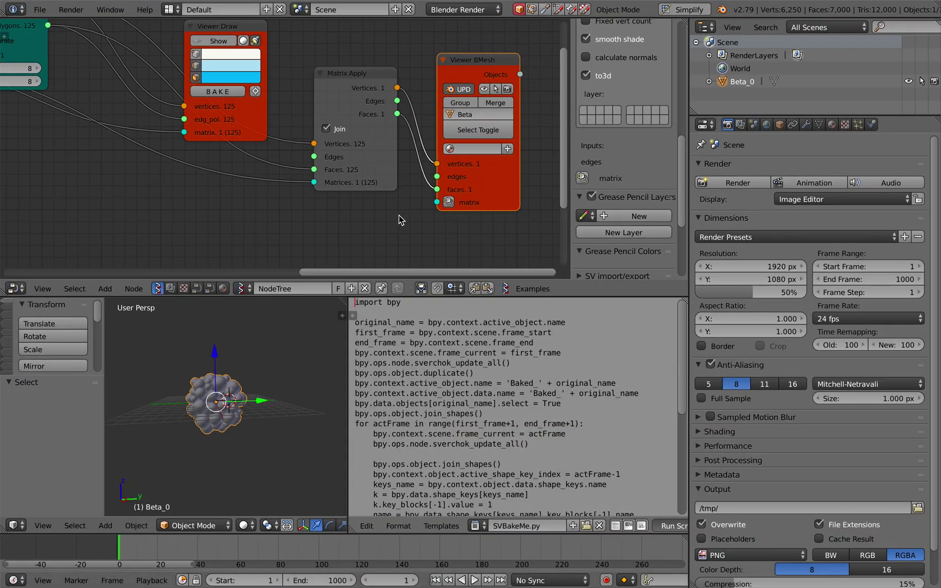